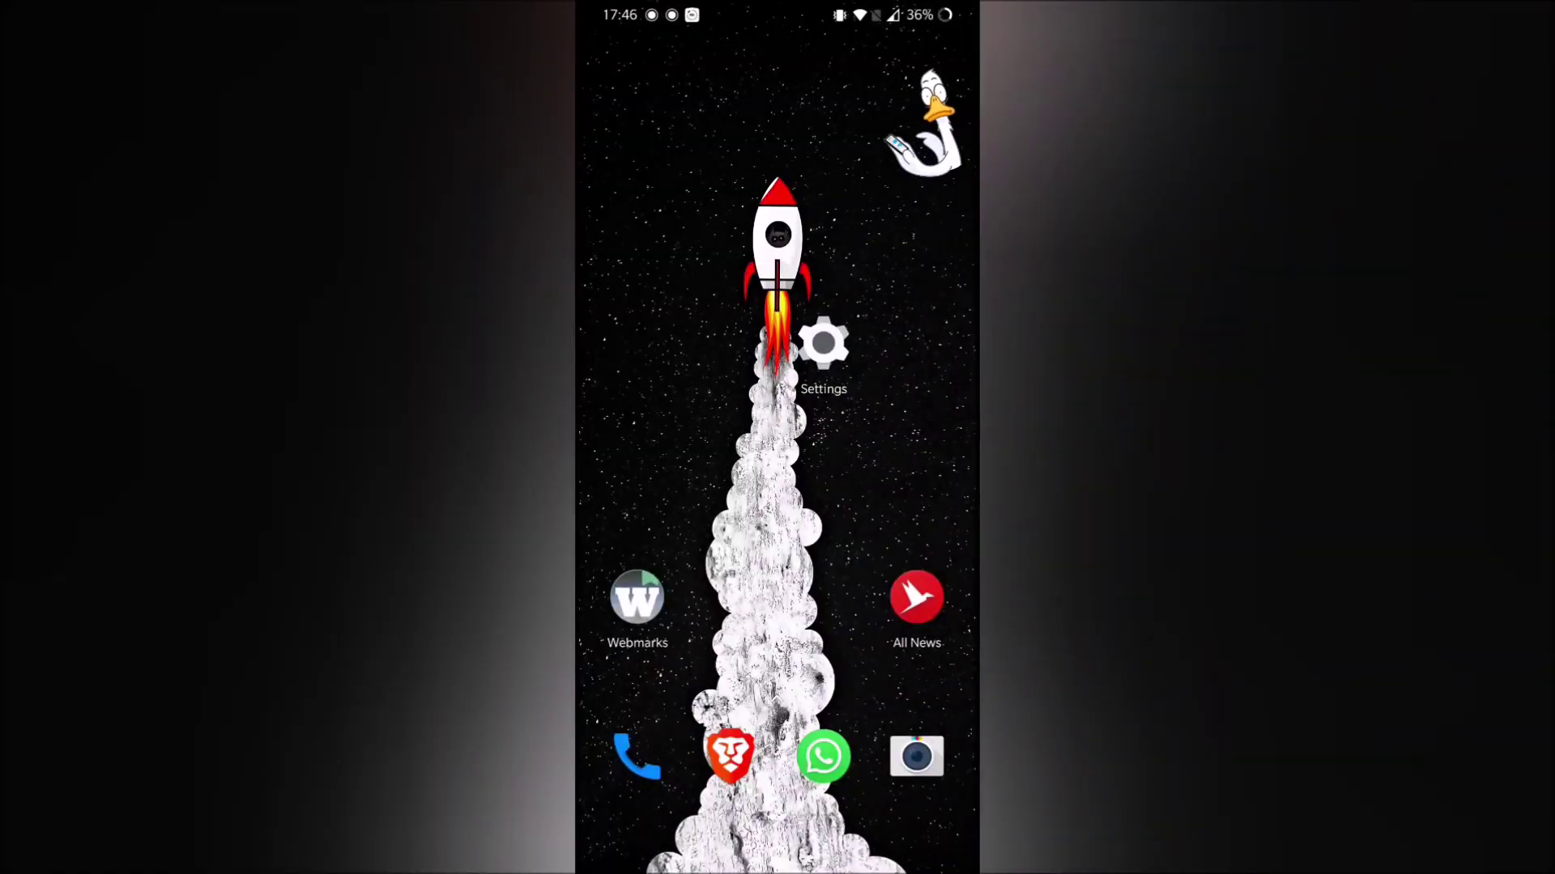
- Open the phone's Settings and go to the About phone page
left_click(823, 343)
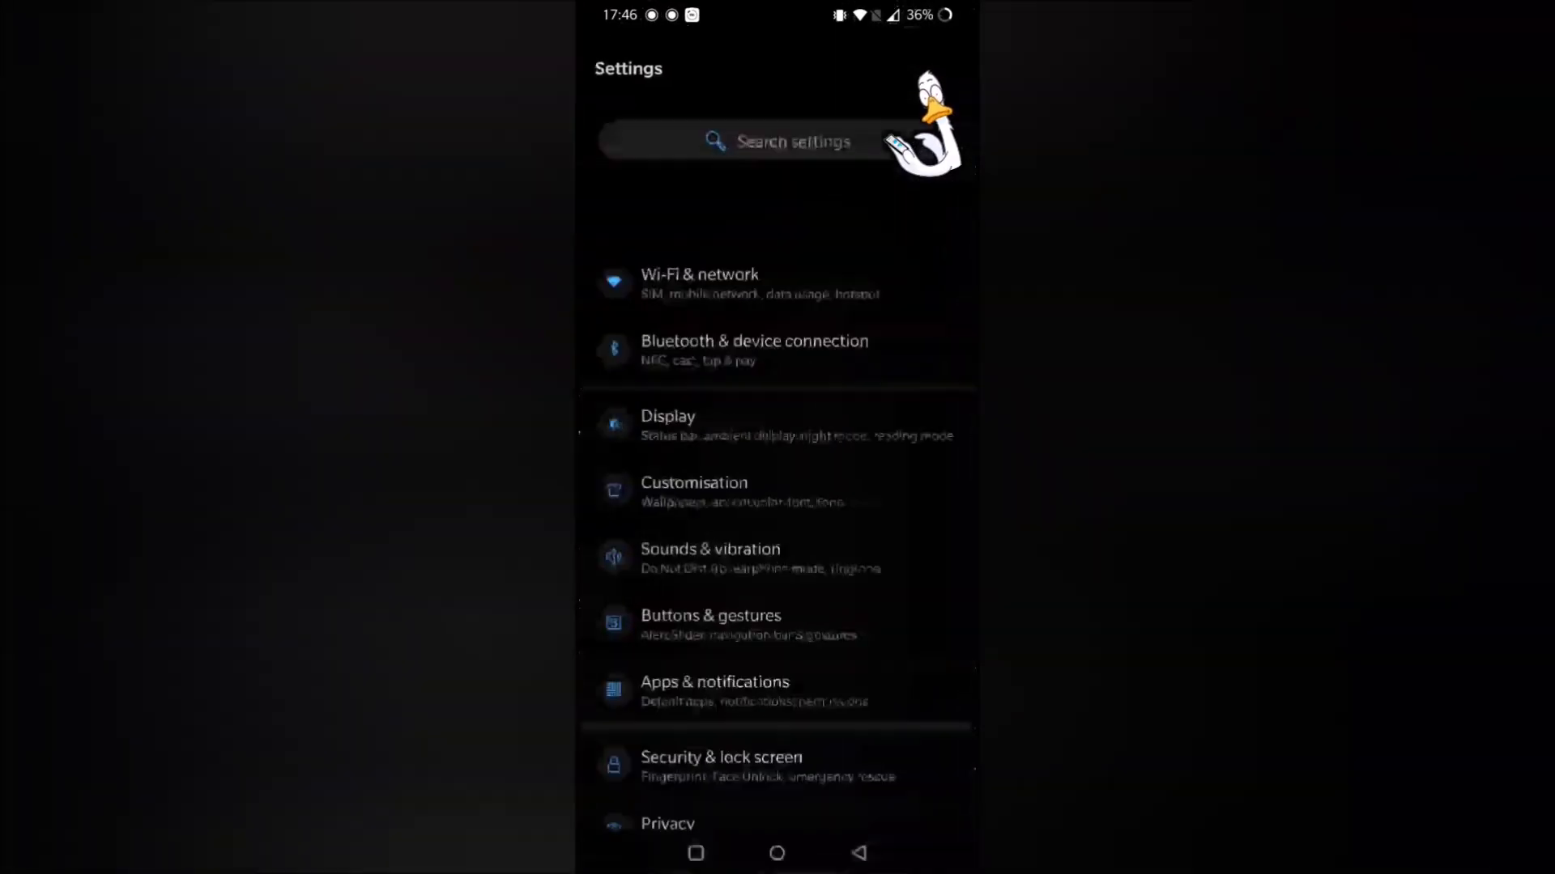
scroll(861, 588, "down", 7)
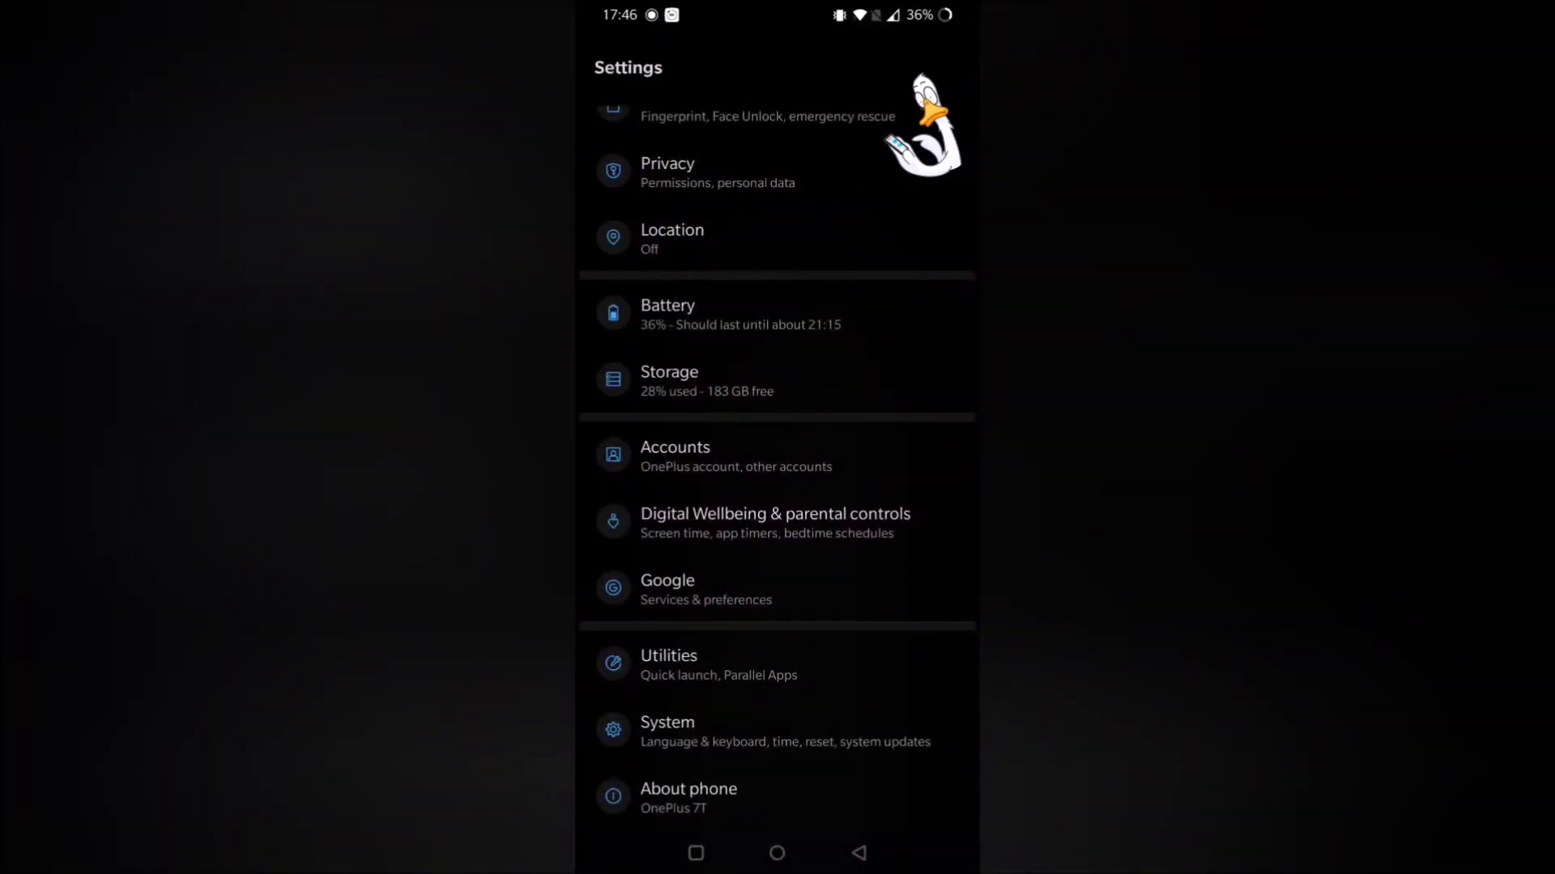
left_click(688, 797)
scroll(895, 618, "down", 1)
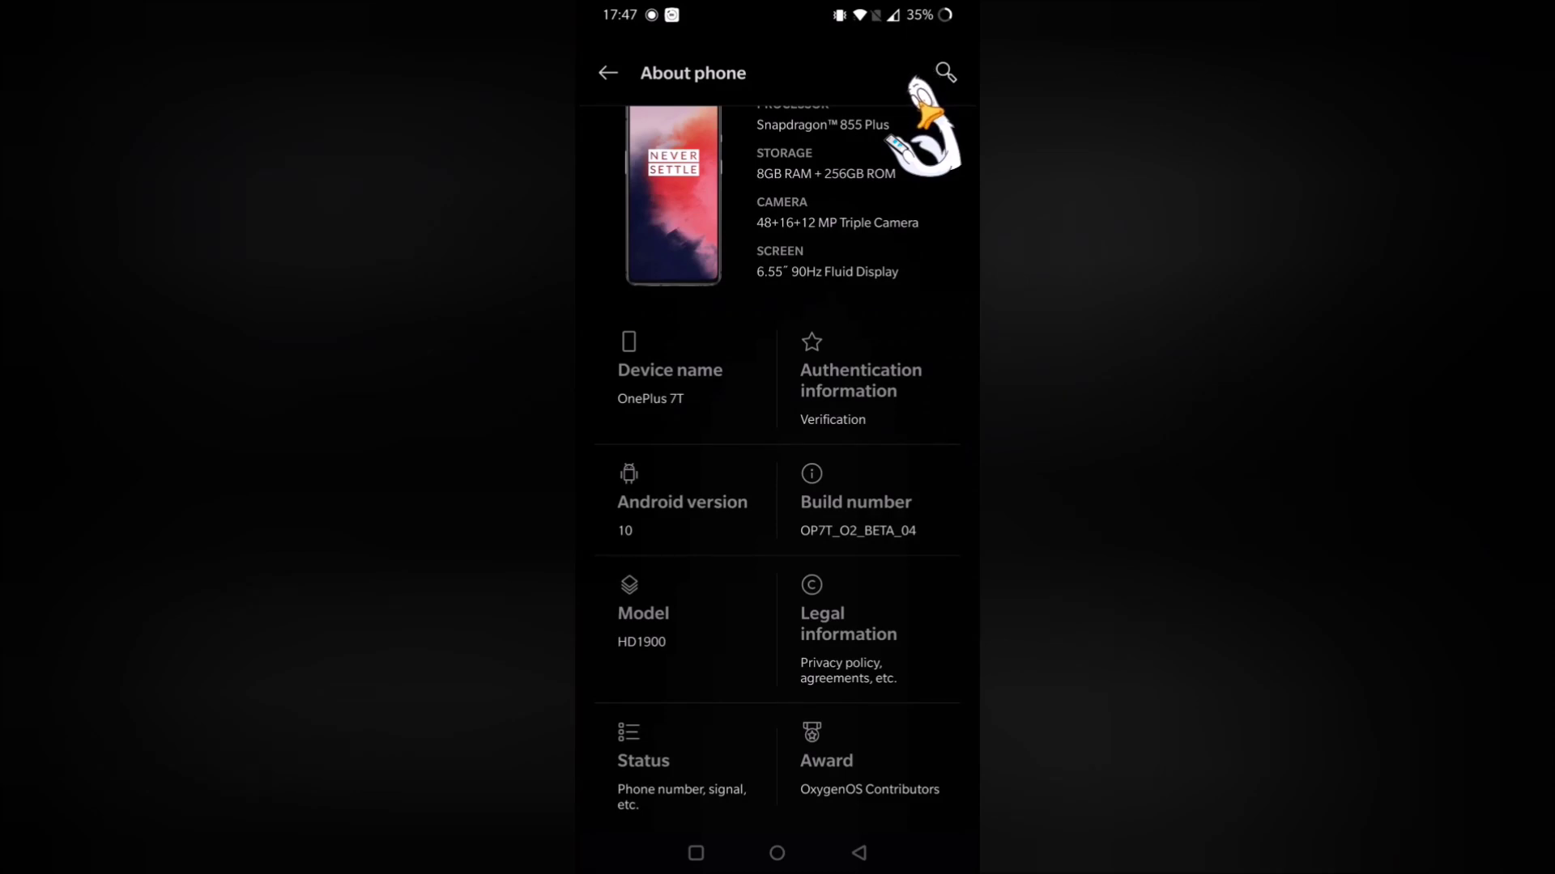
- Tap Build number seven times to become a developer, then return to the main settings list
left_click(870, 515)
left_click(878, 512)
left_click(873, 513)
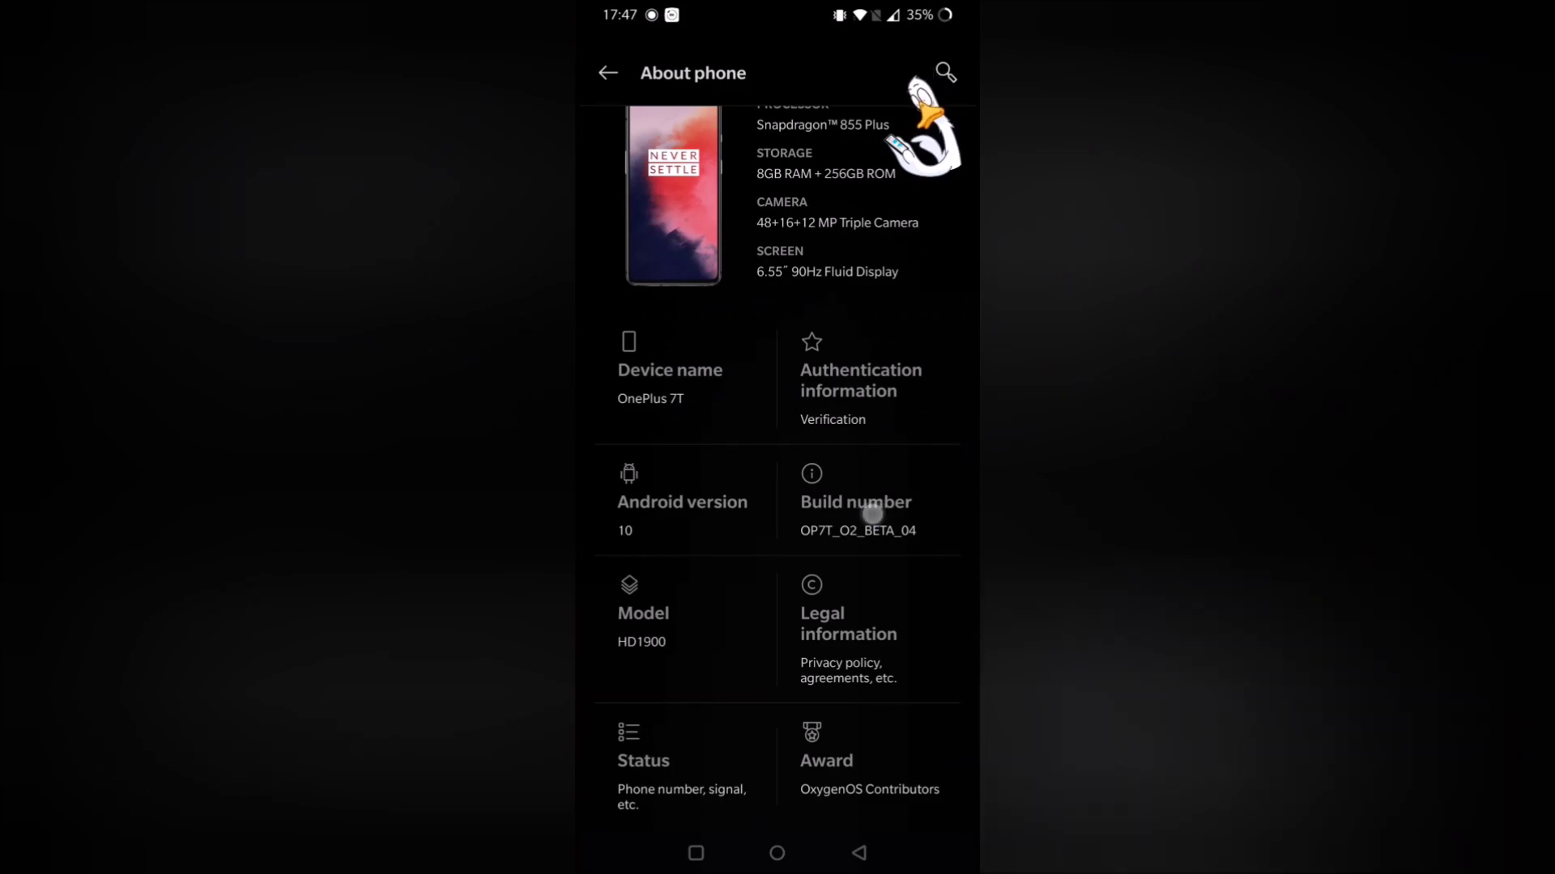
left_click(885, 518)
left_click(892, 513)
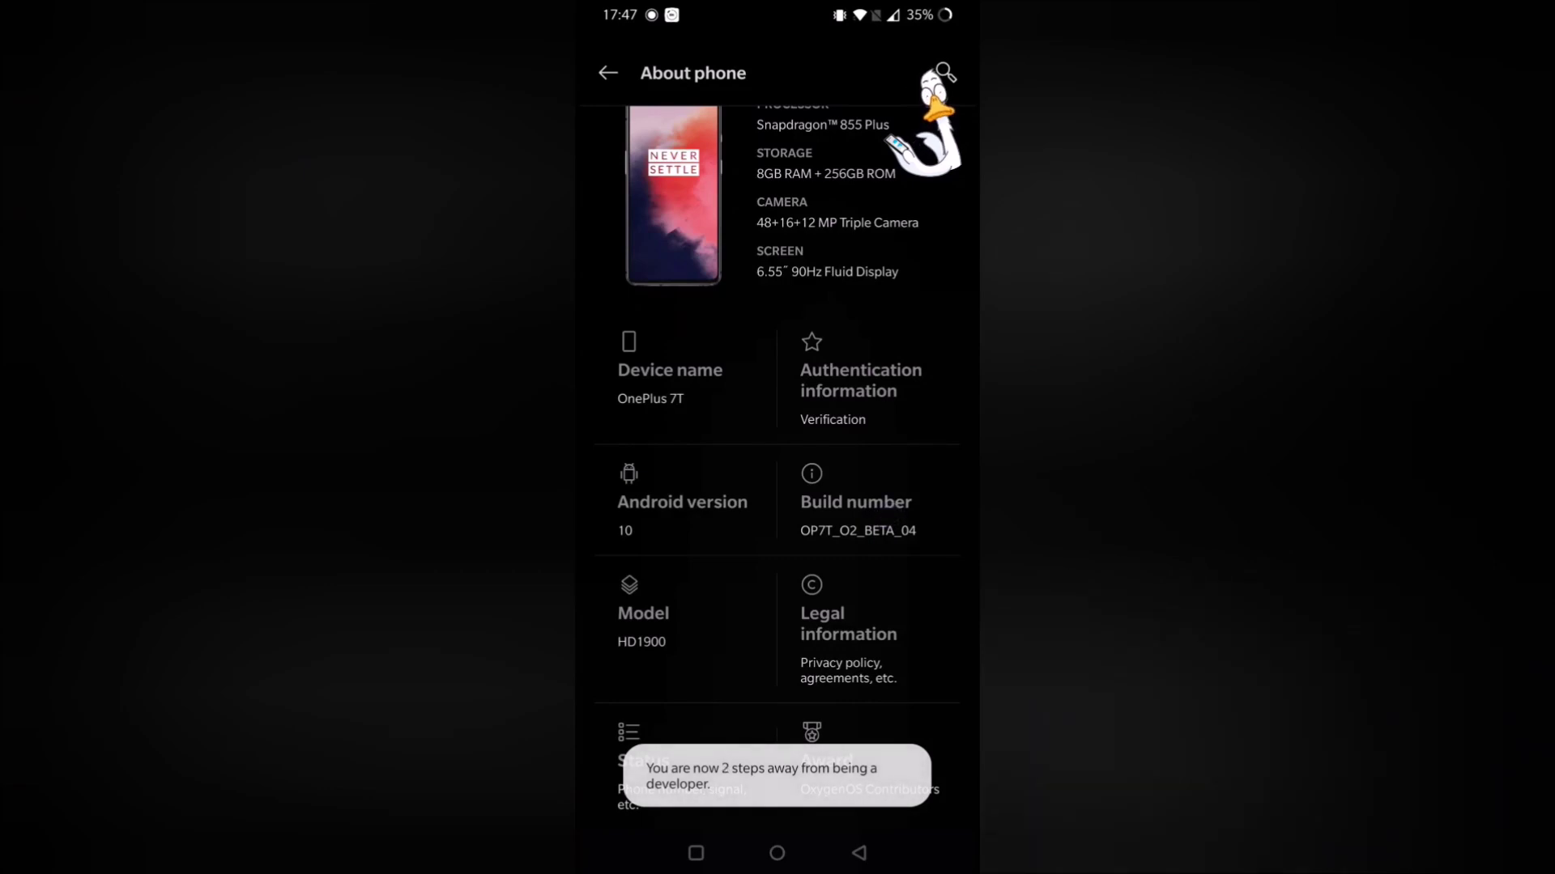
left_click(889, 512)
left_click(887, 505)
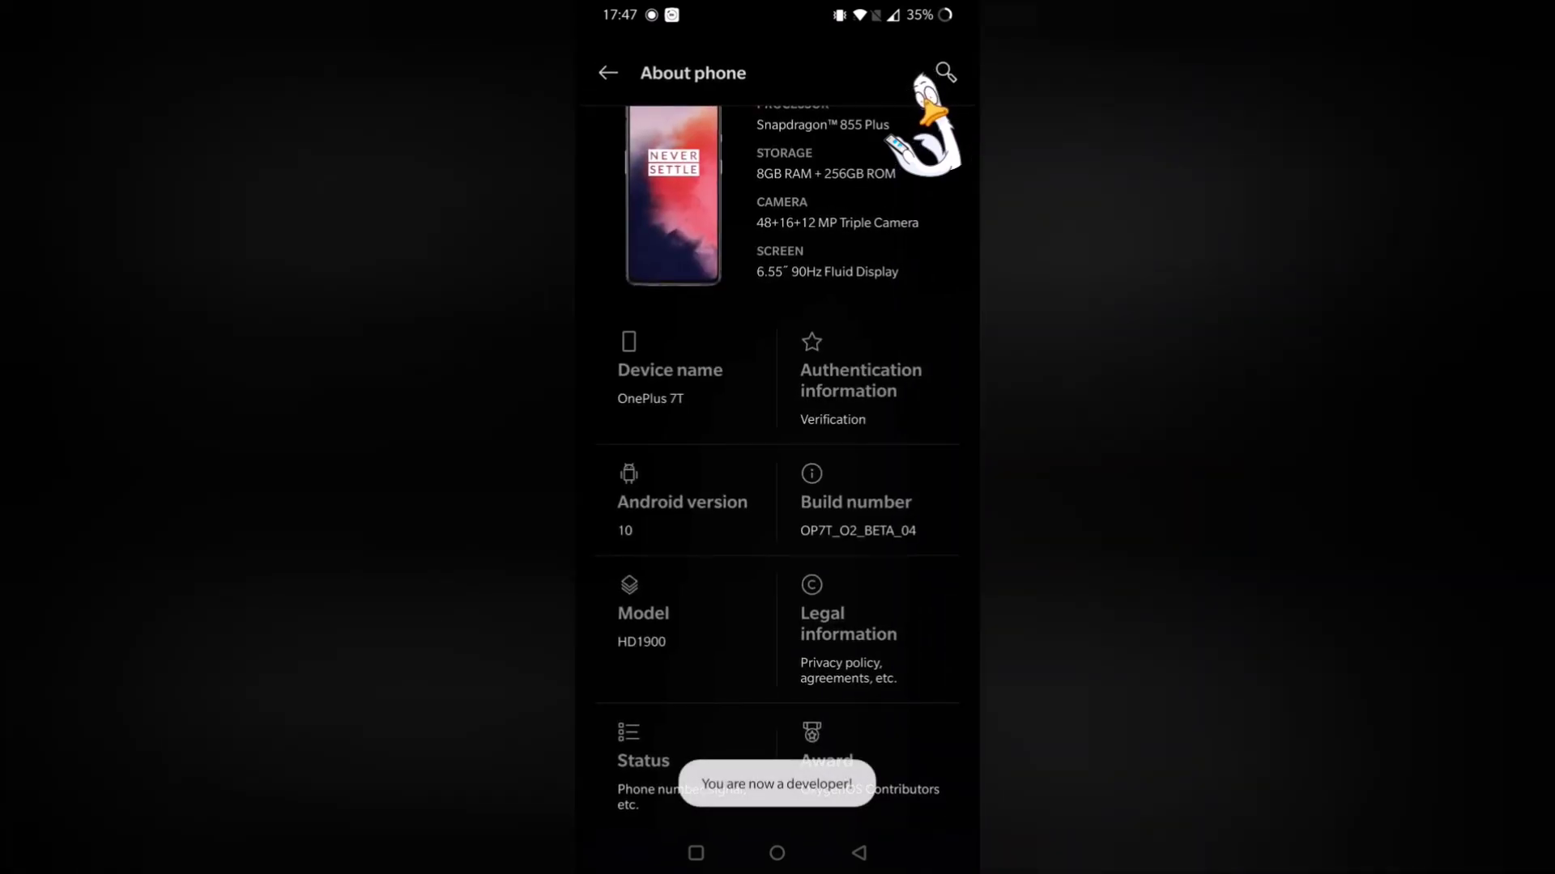
left_click(858, 853)
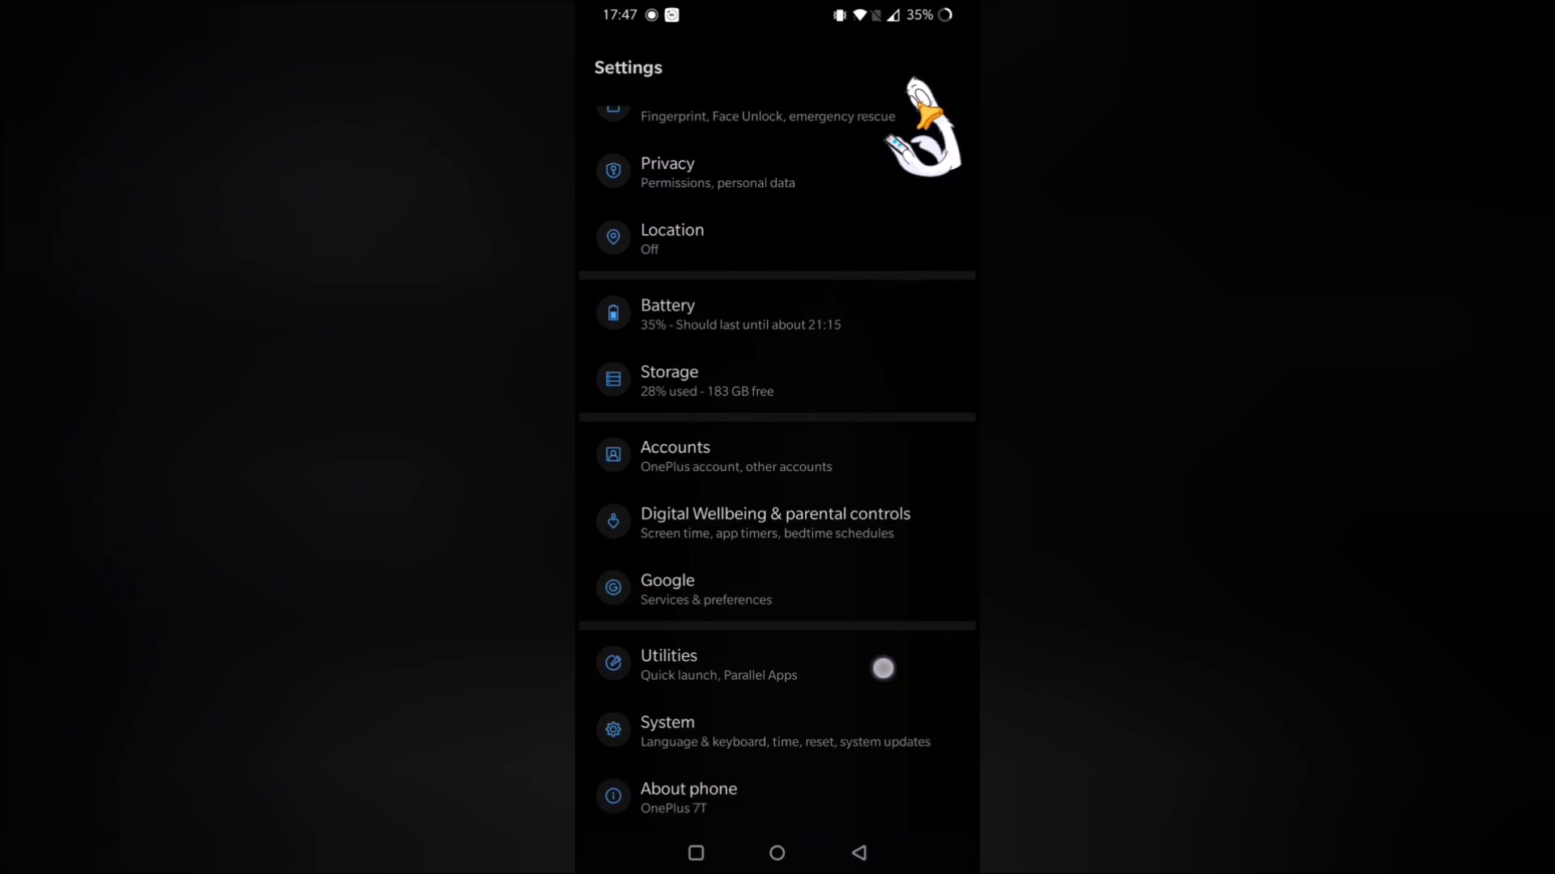
- Search settings for 'deve', open Developer options, and scroll down to the Debugging section
scroll(777, 438, "up", 10)
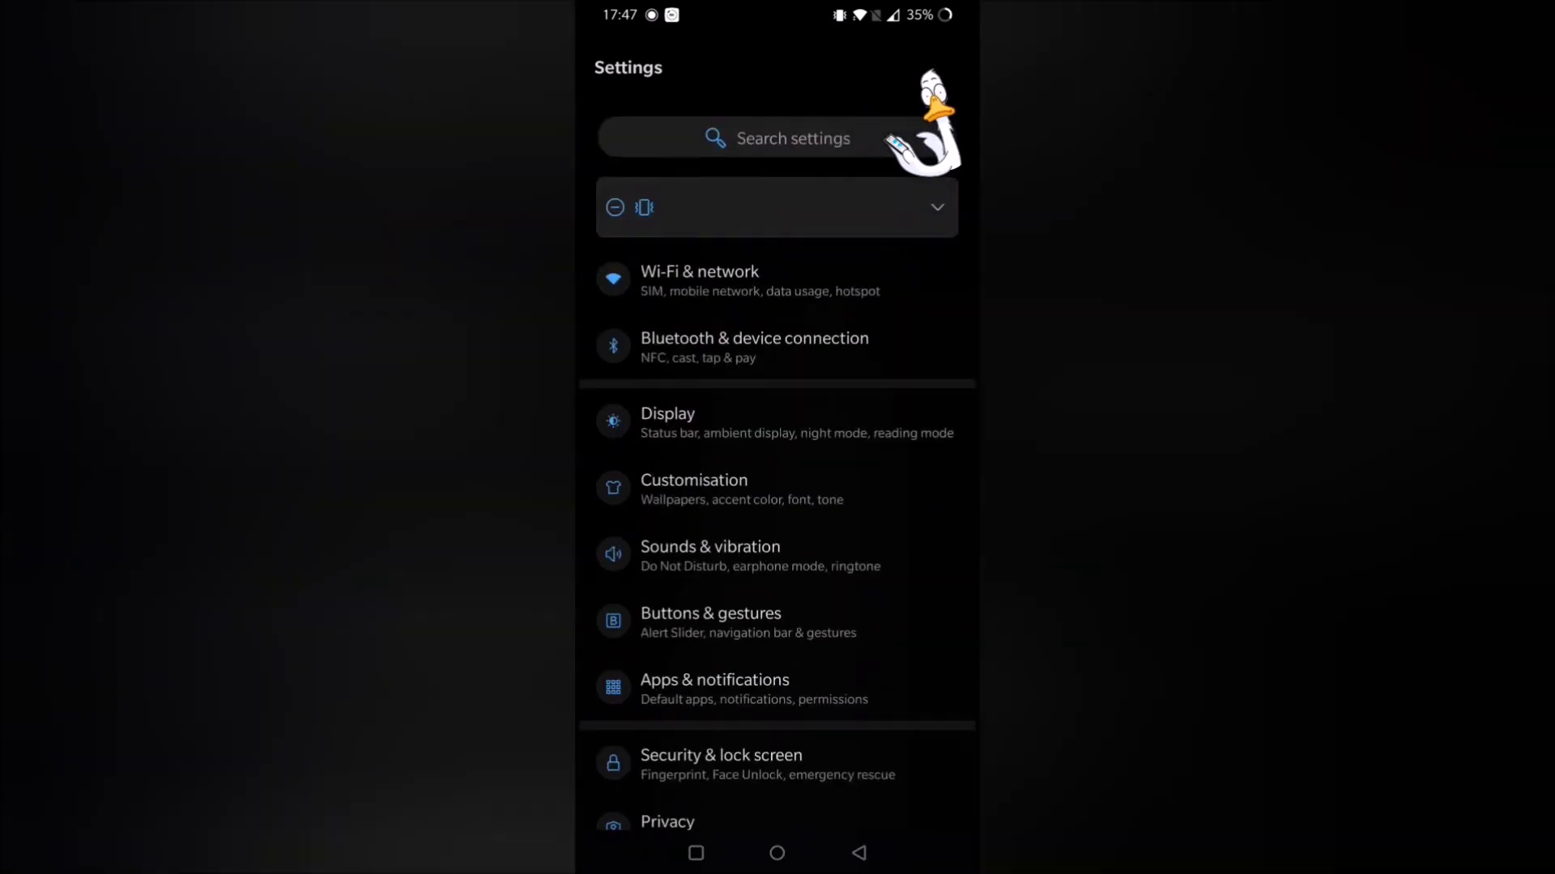
left_click(777, 140)
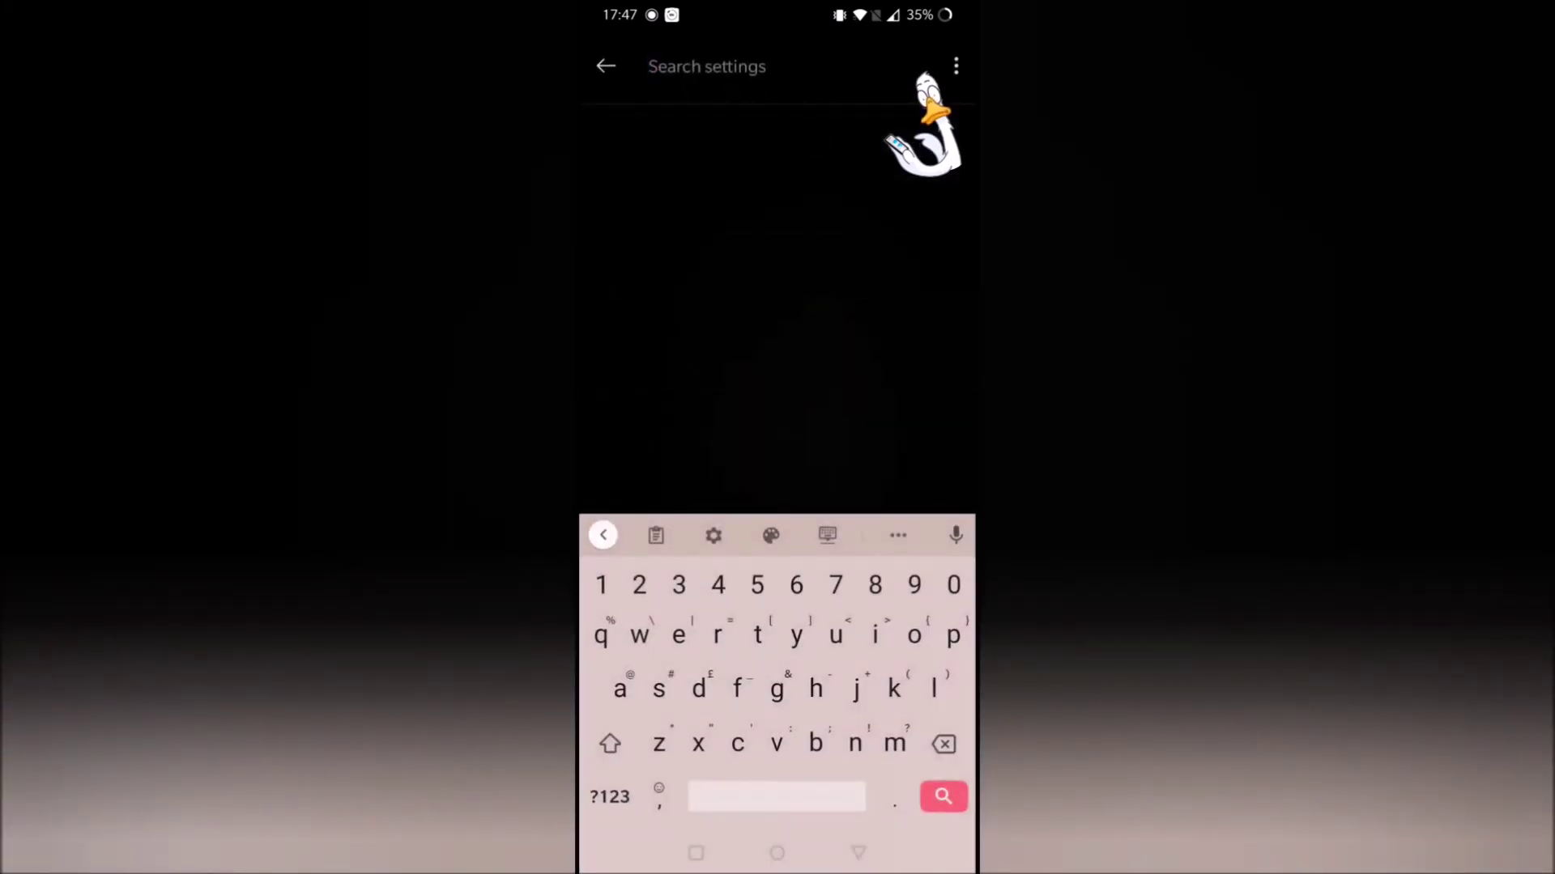
type("deve")
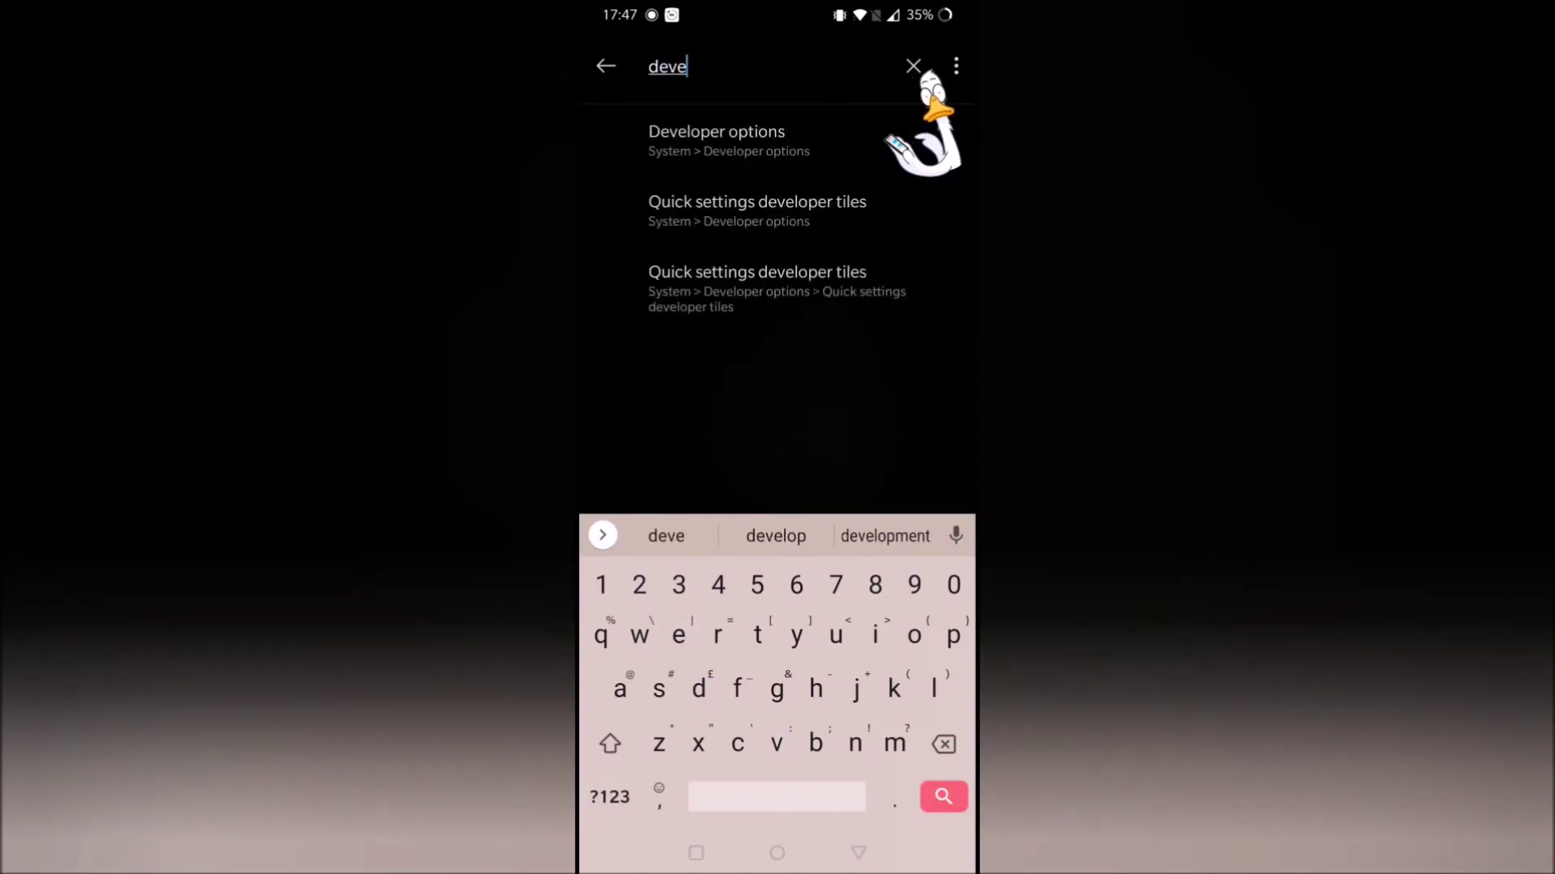
left_click(829, 140)
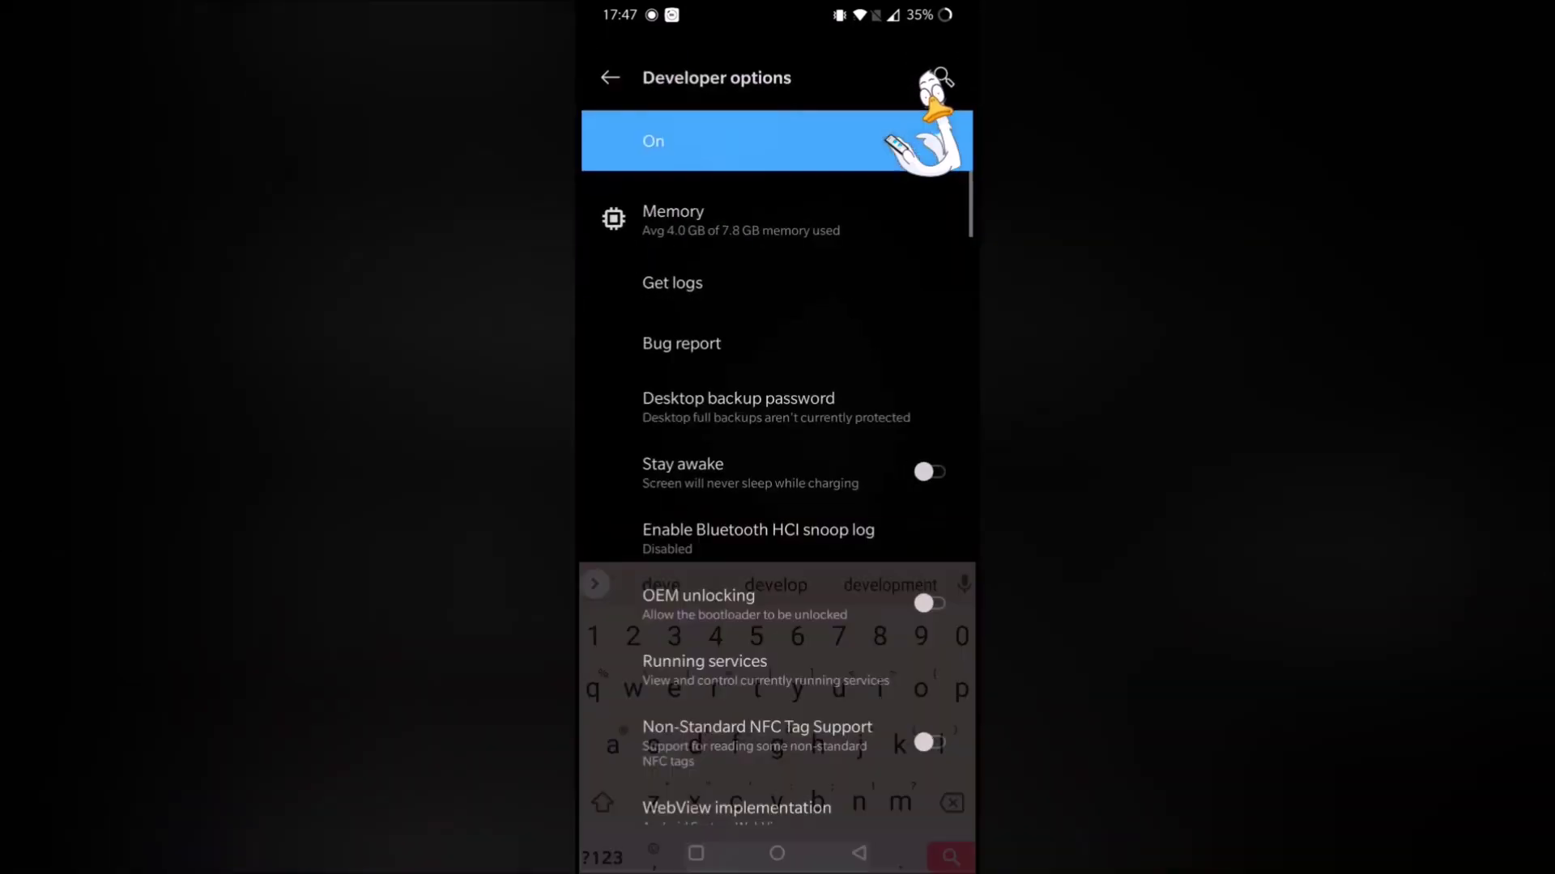
left_click_drag(801, 708, 878, 375)
left_click_drag(837, 631, 899, 342)
left_click_drag(847, 711, 885, 506)
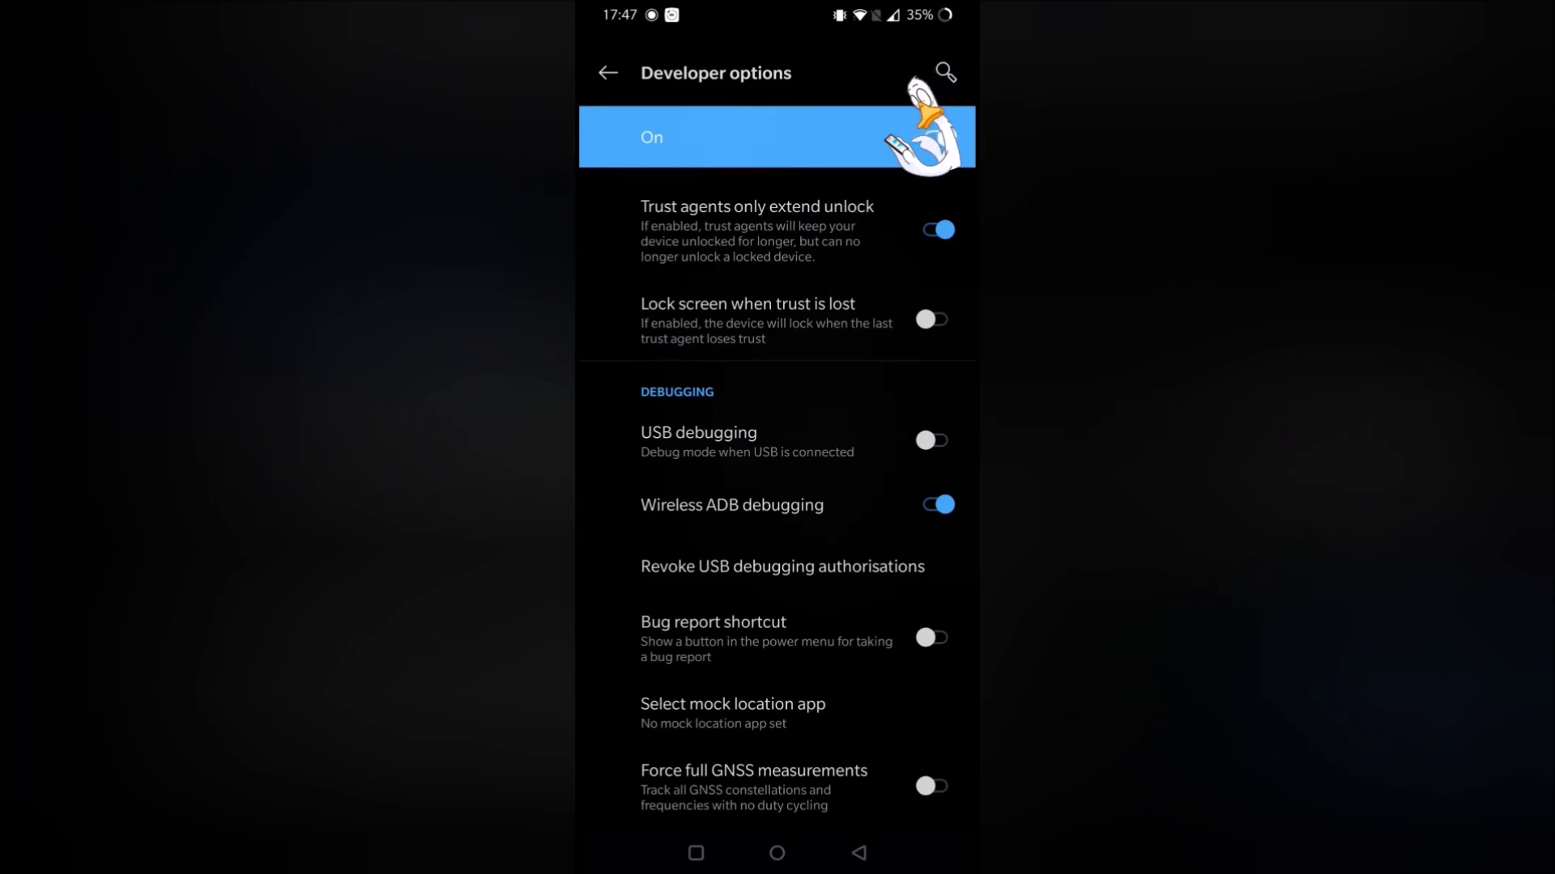
- Turn on USB debugging and confirm with OK
left_click(931, 440)
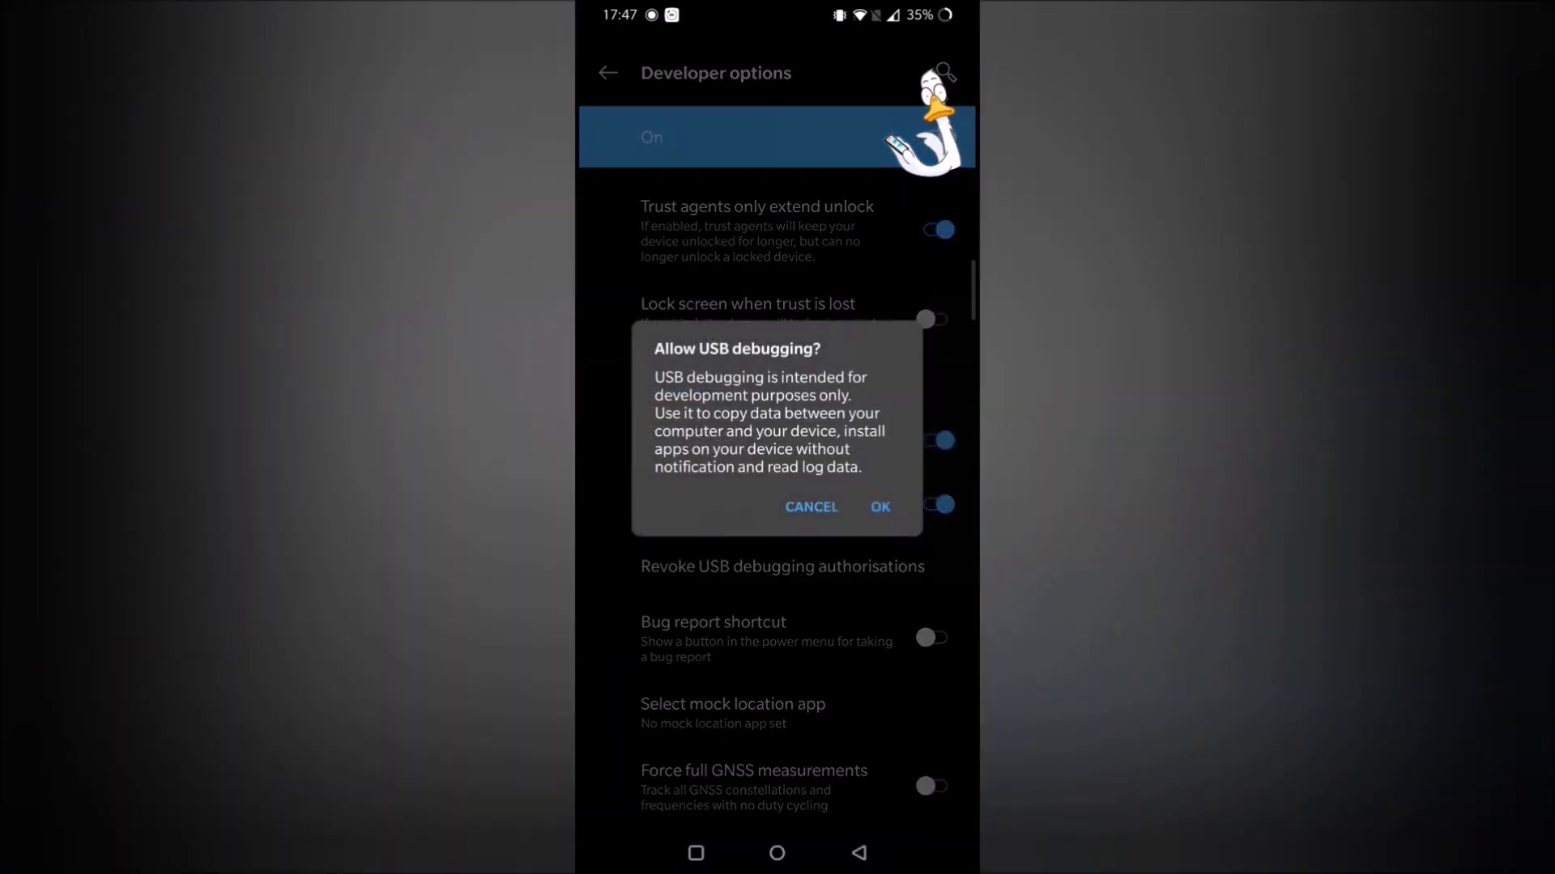
left_click(880, 507)
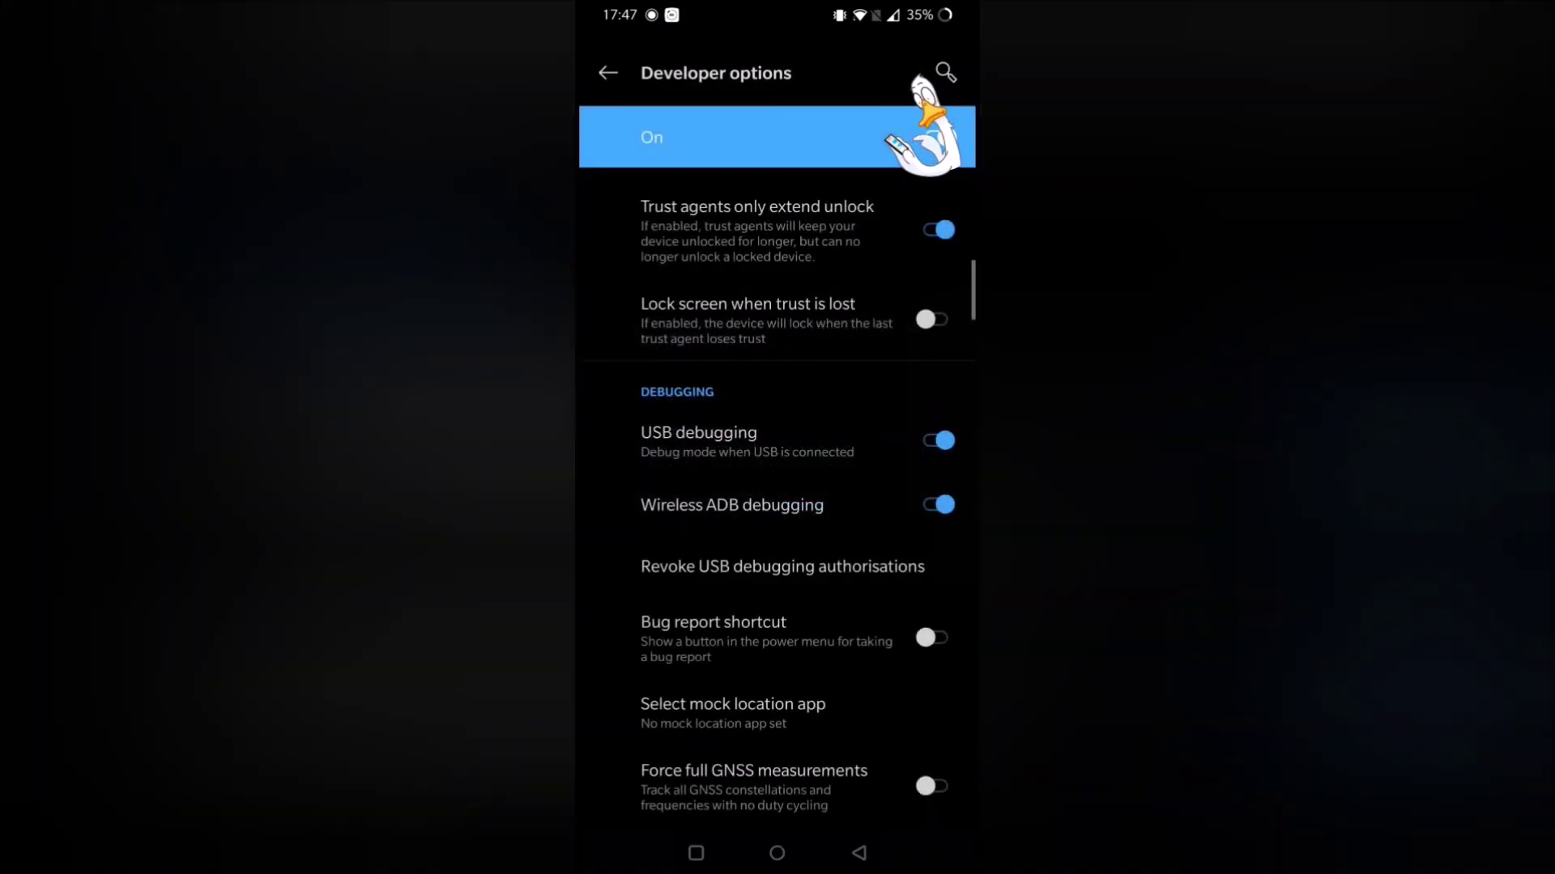
scroll(777, 486, "down", 10)
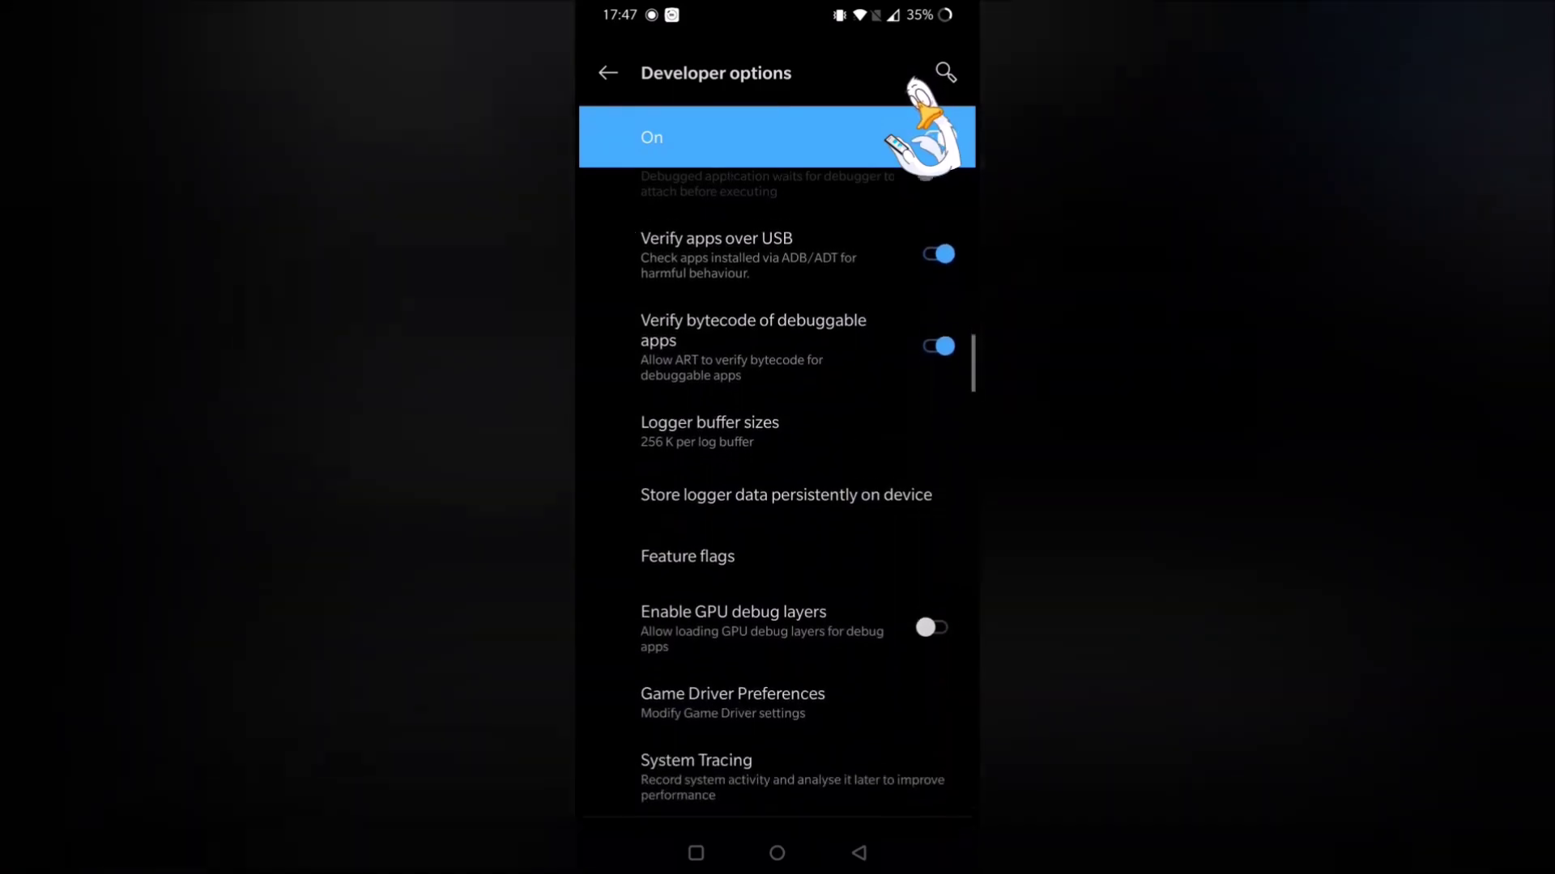
scroll(859, 486, "down", 10)
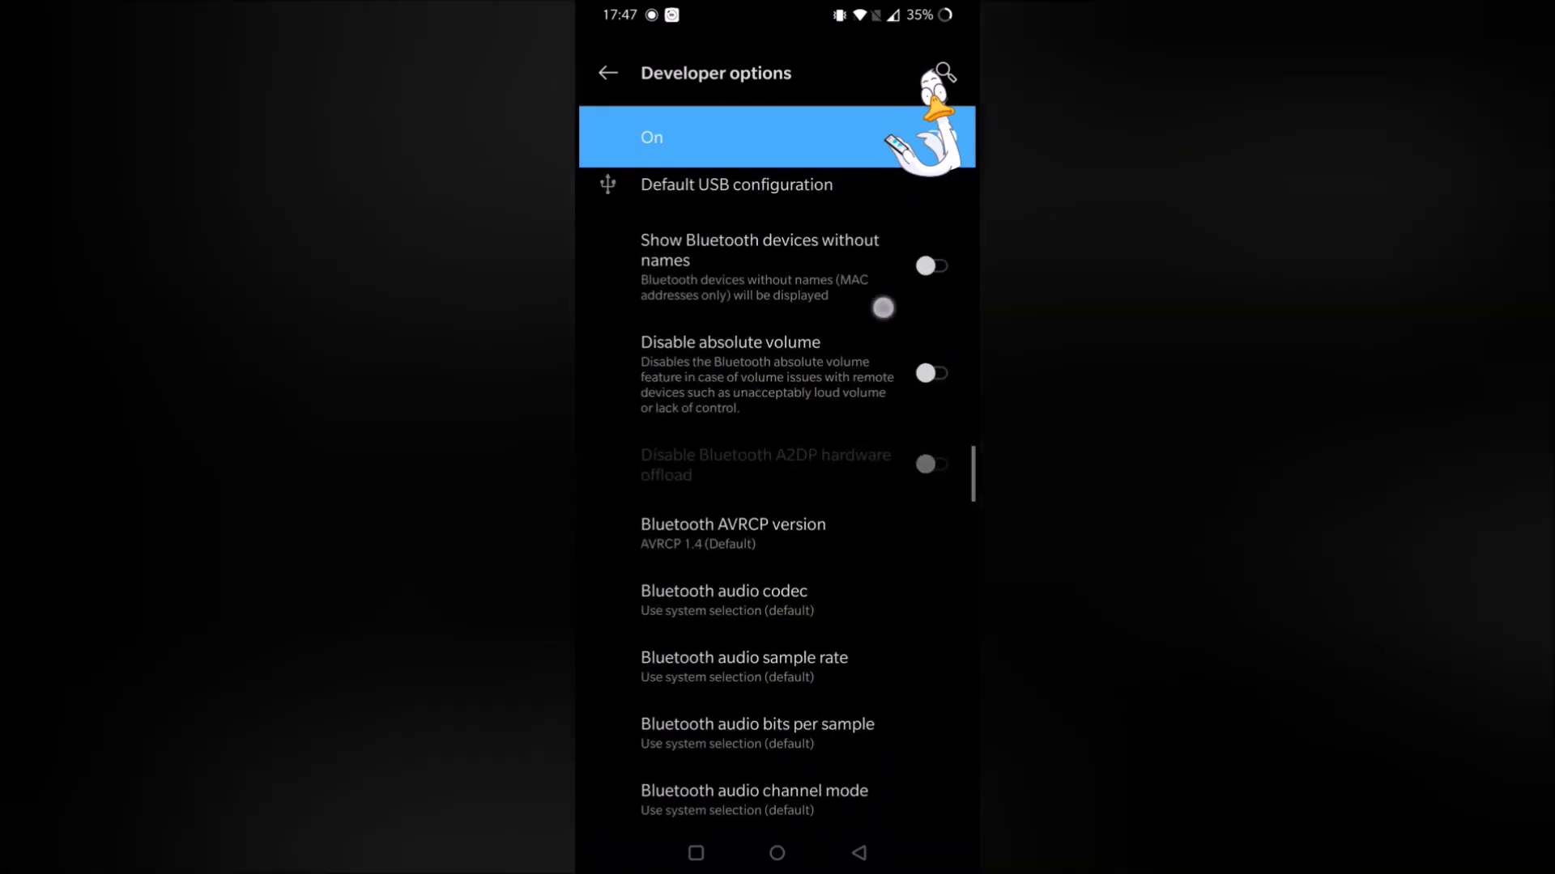
scroll(882, 486, "down", 10)
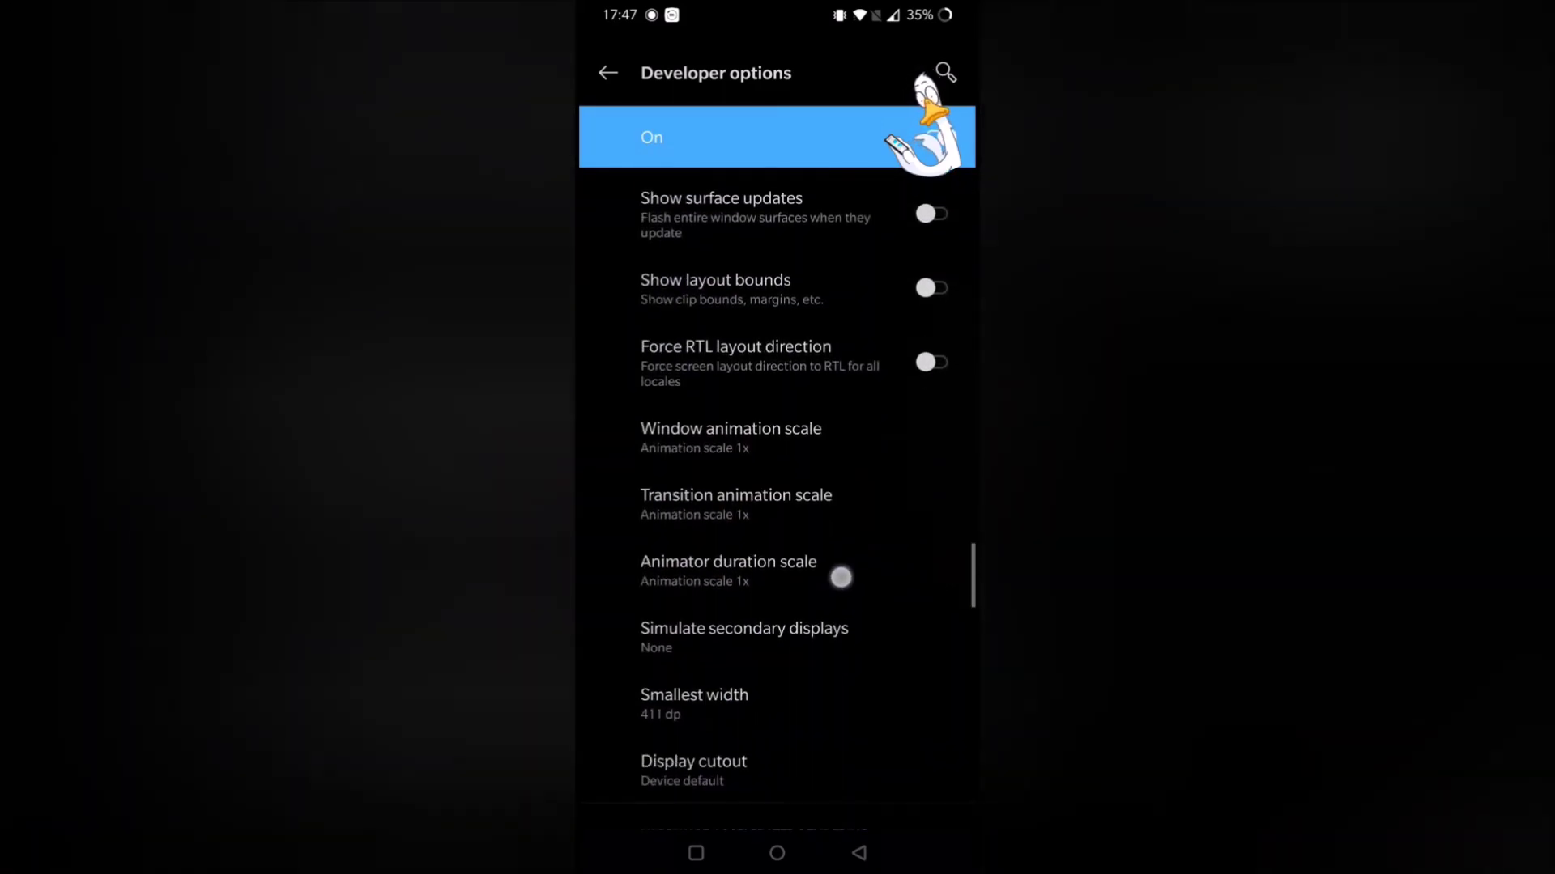
- Set the window, transition and animator duration scales to Animation off
left_click(729, 429)
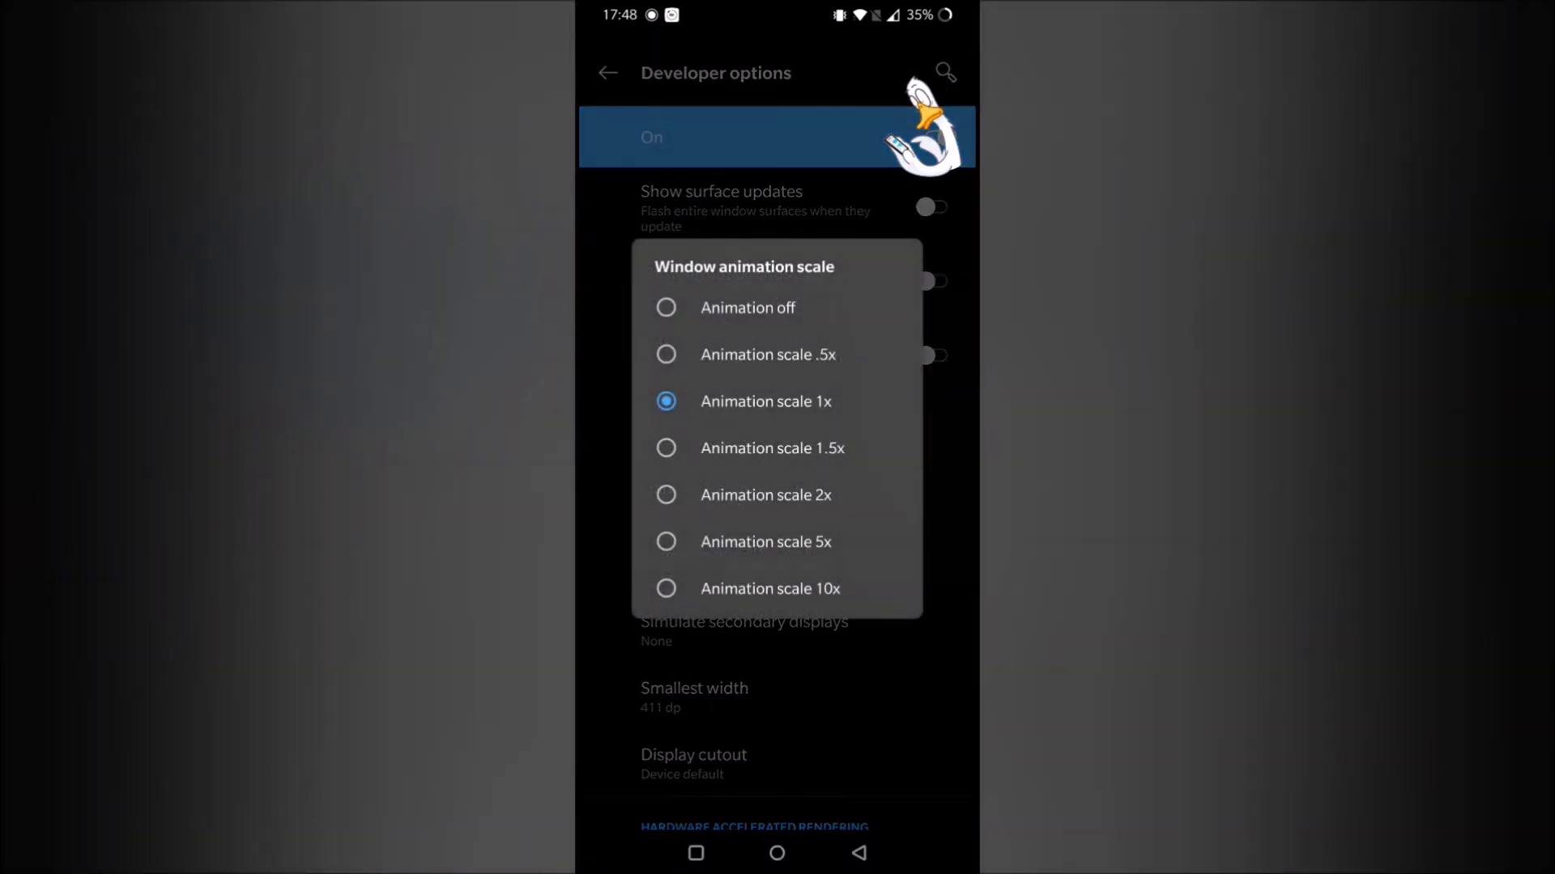
left_click(747, 308)
left_click(822, 496)
left_click(747, 308)
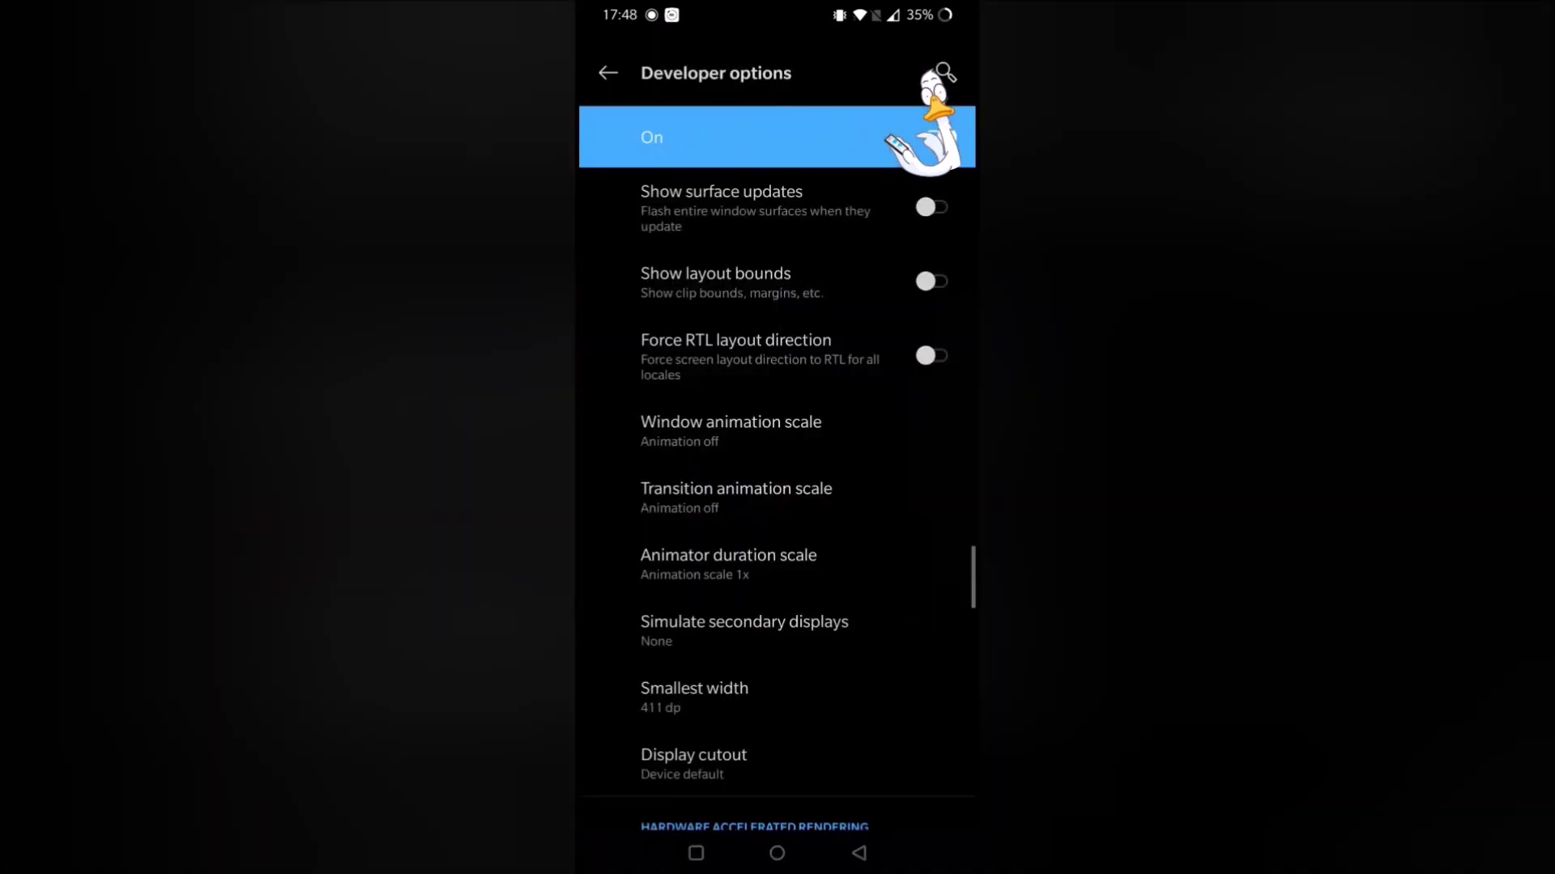
left_click(729, 563)
left_click(746, 308)
scroll(777, 486, "down", 10)
left_click(944, 73)
type("deve")
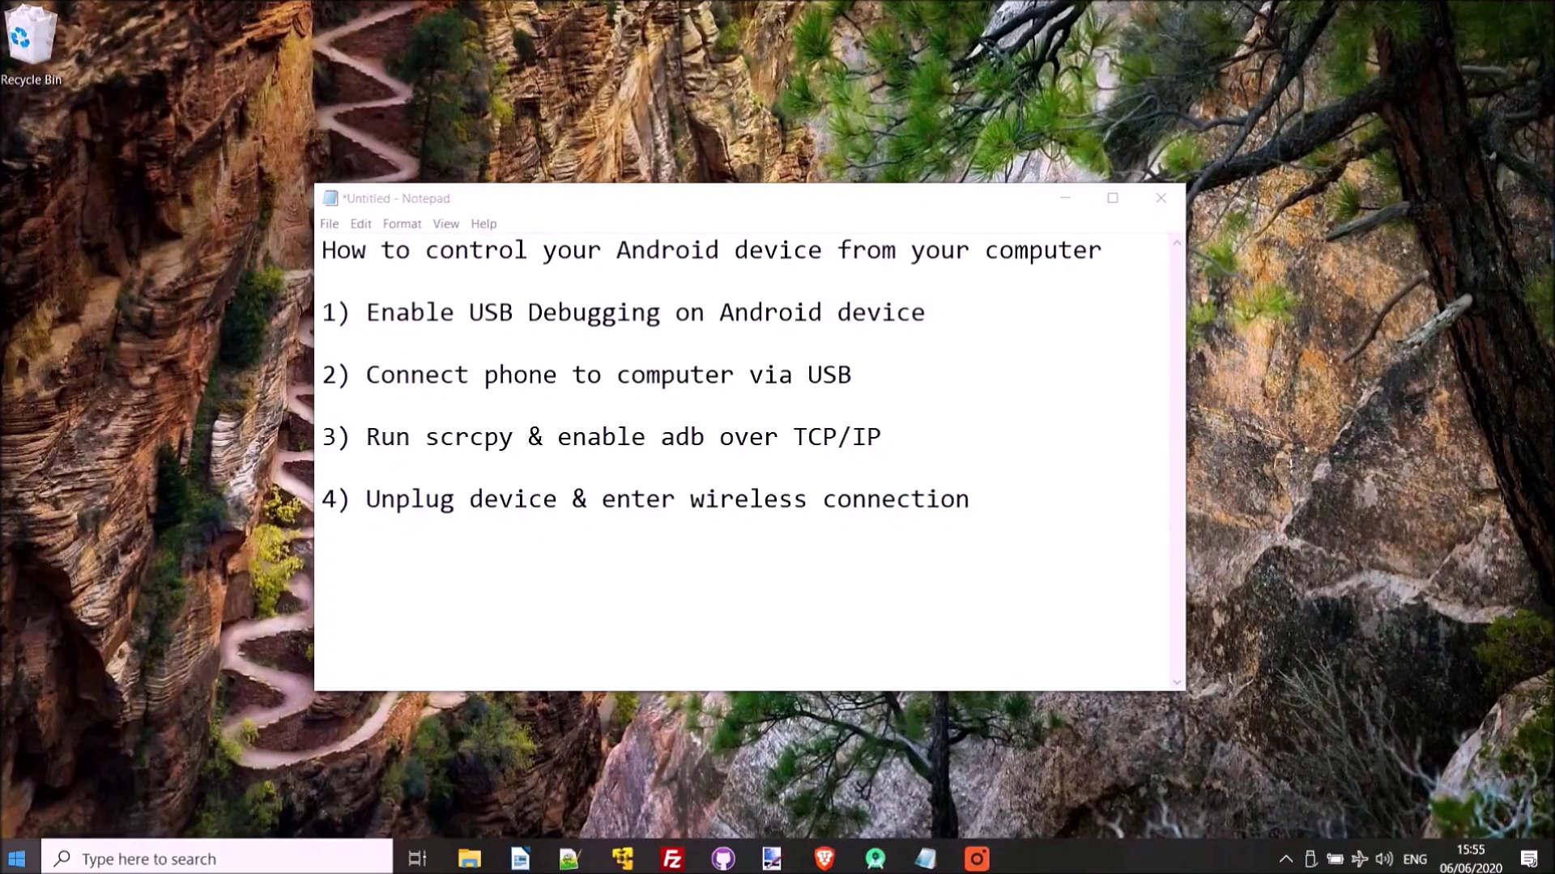
- Search 'scr' in Brave, open the scrcpy GitHub repository, and scroll to the Windows downloads
left_click(828, 863)
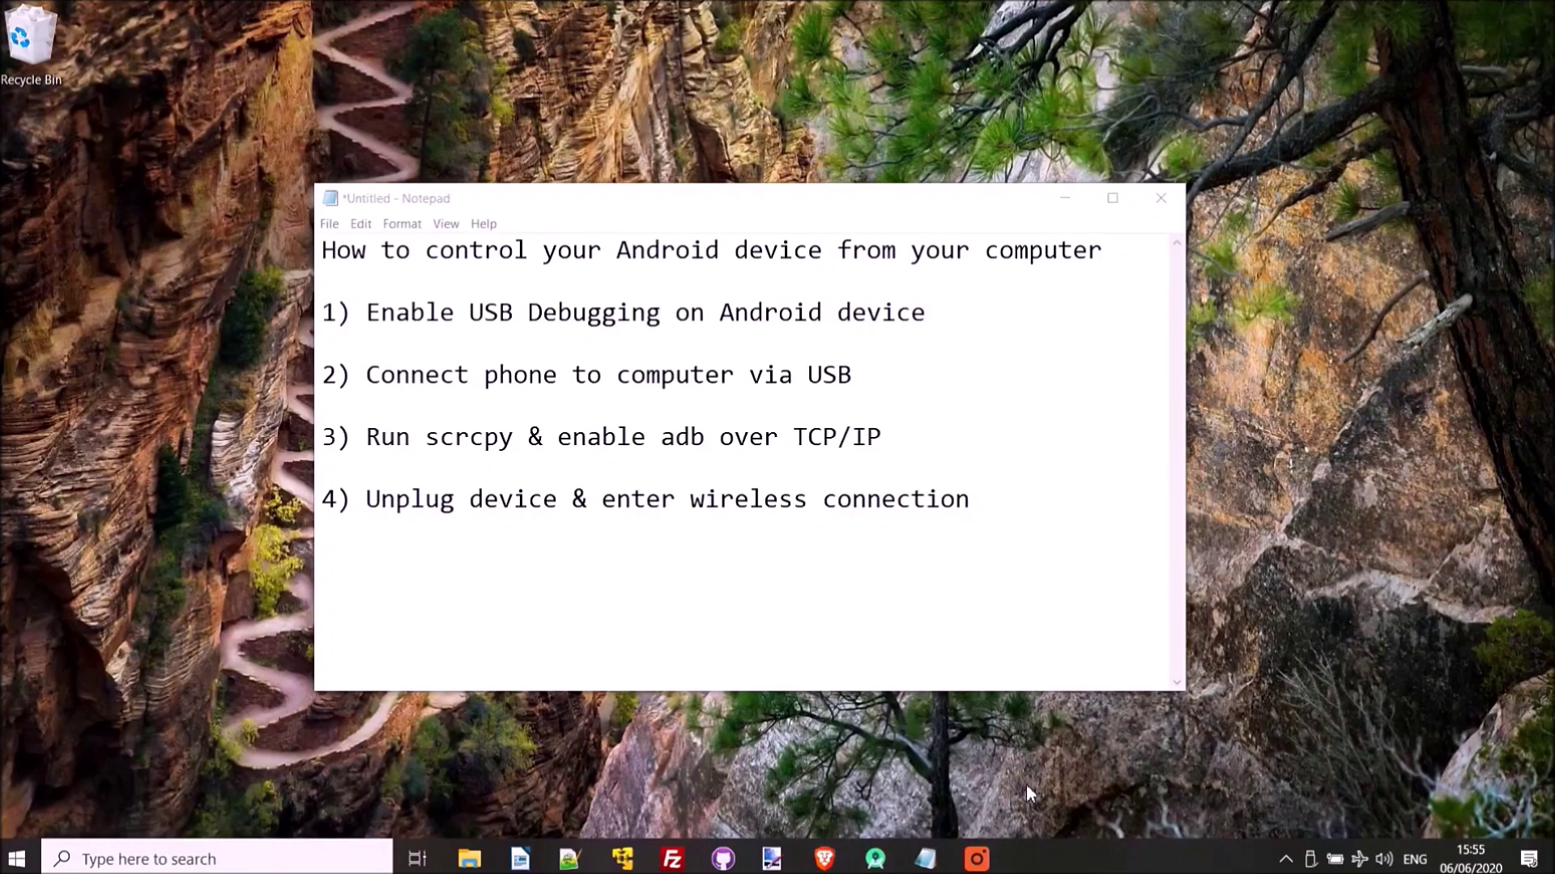
type("scr")
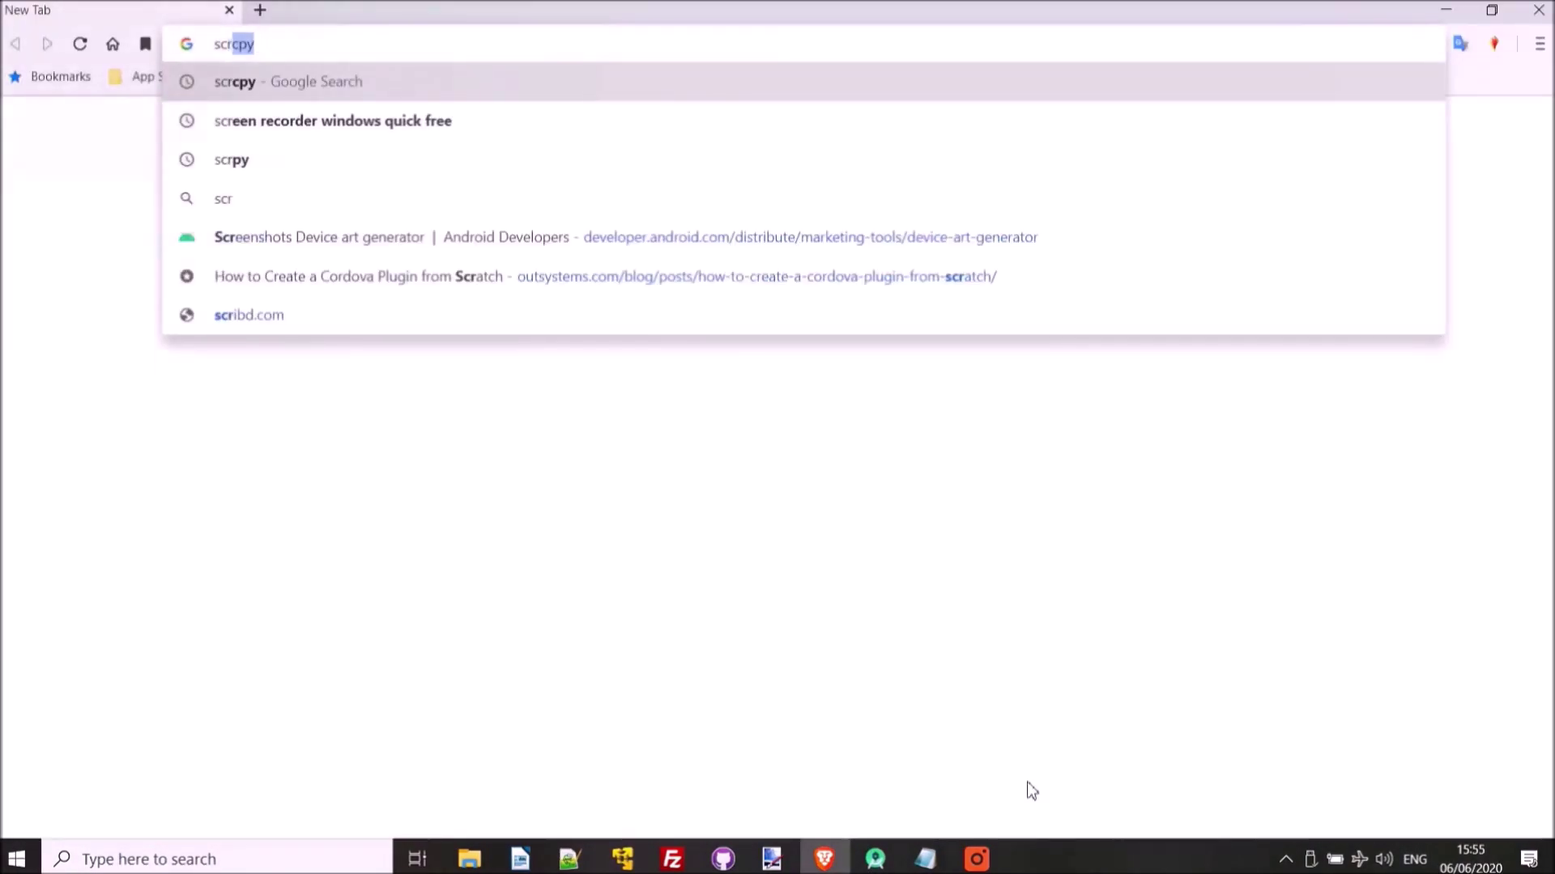
key("Return")
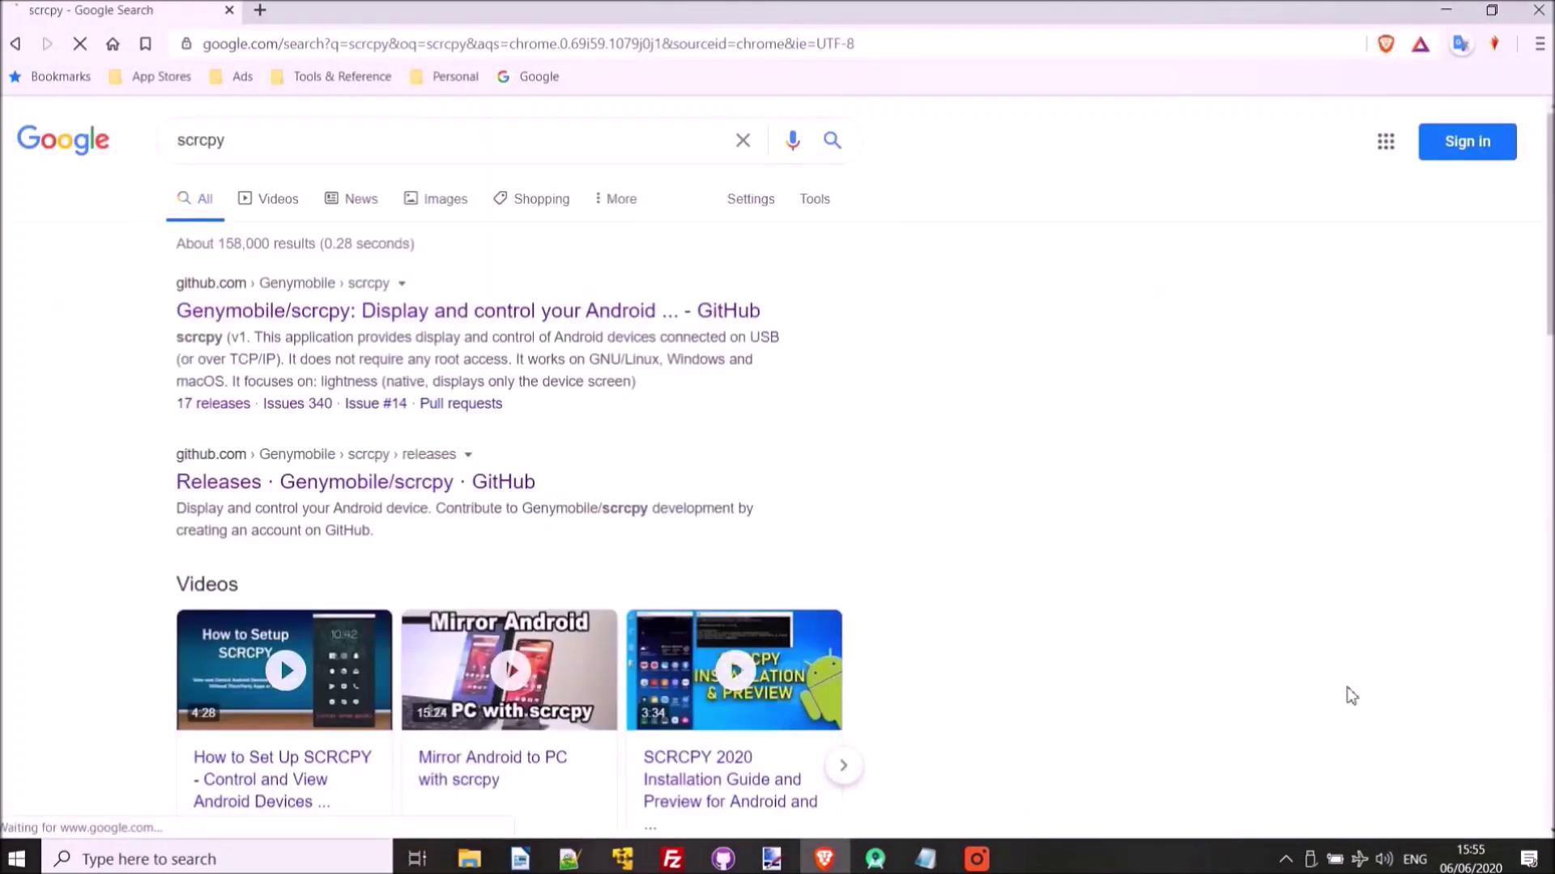
left_click(443, 323)
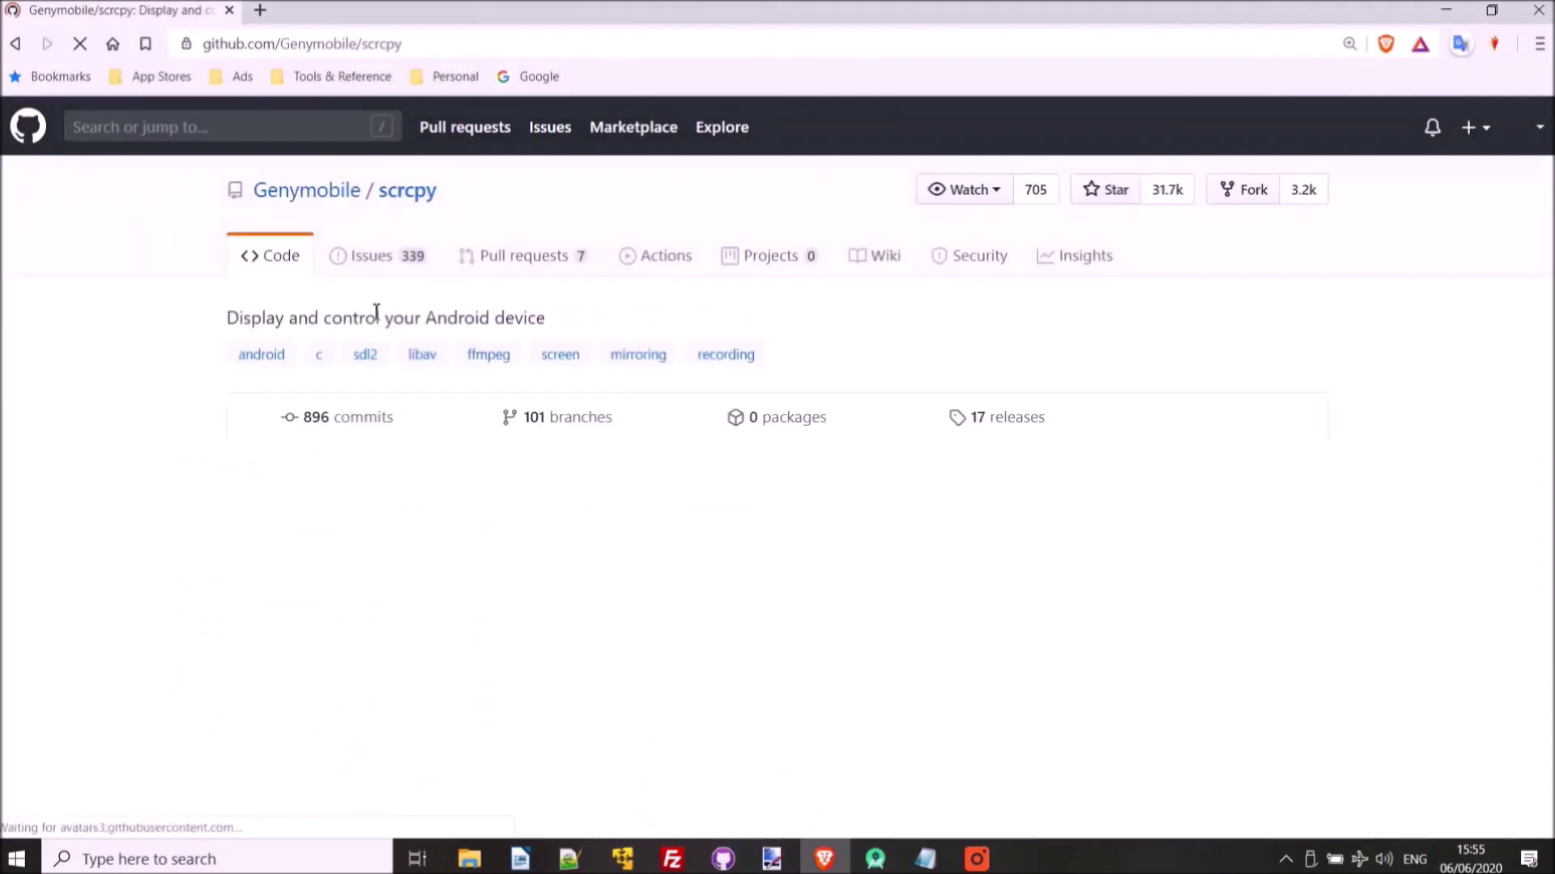
scroll(1022, 461, "down", 15)
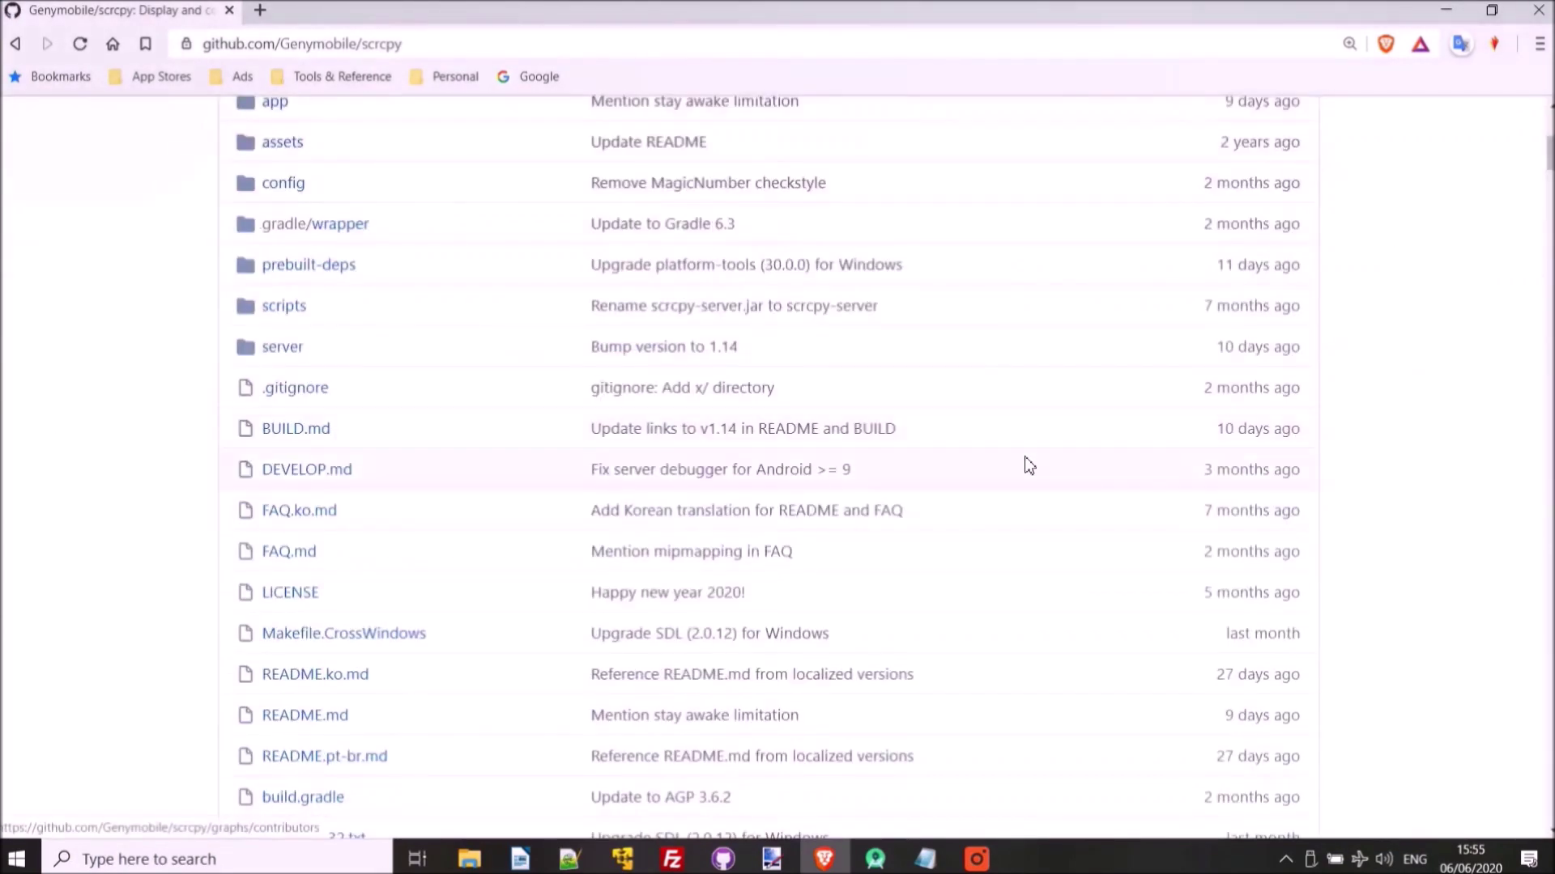
scroll(1022, 462, "down", 10)
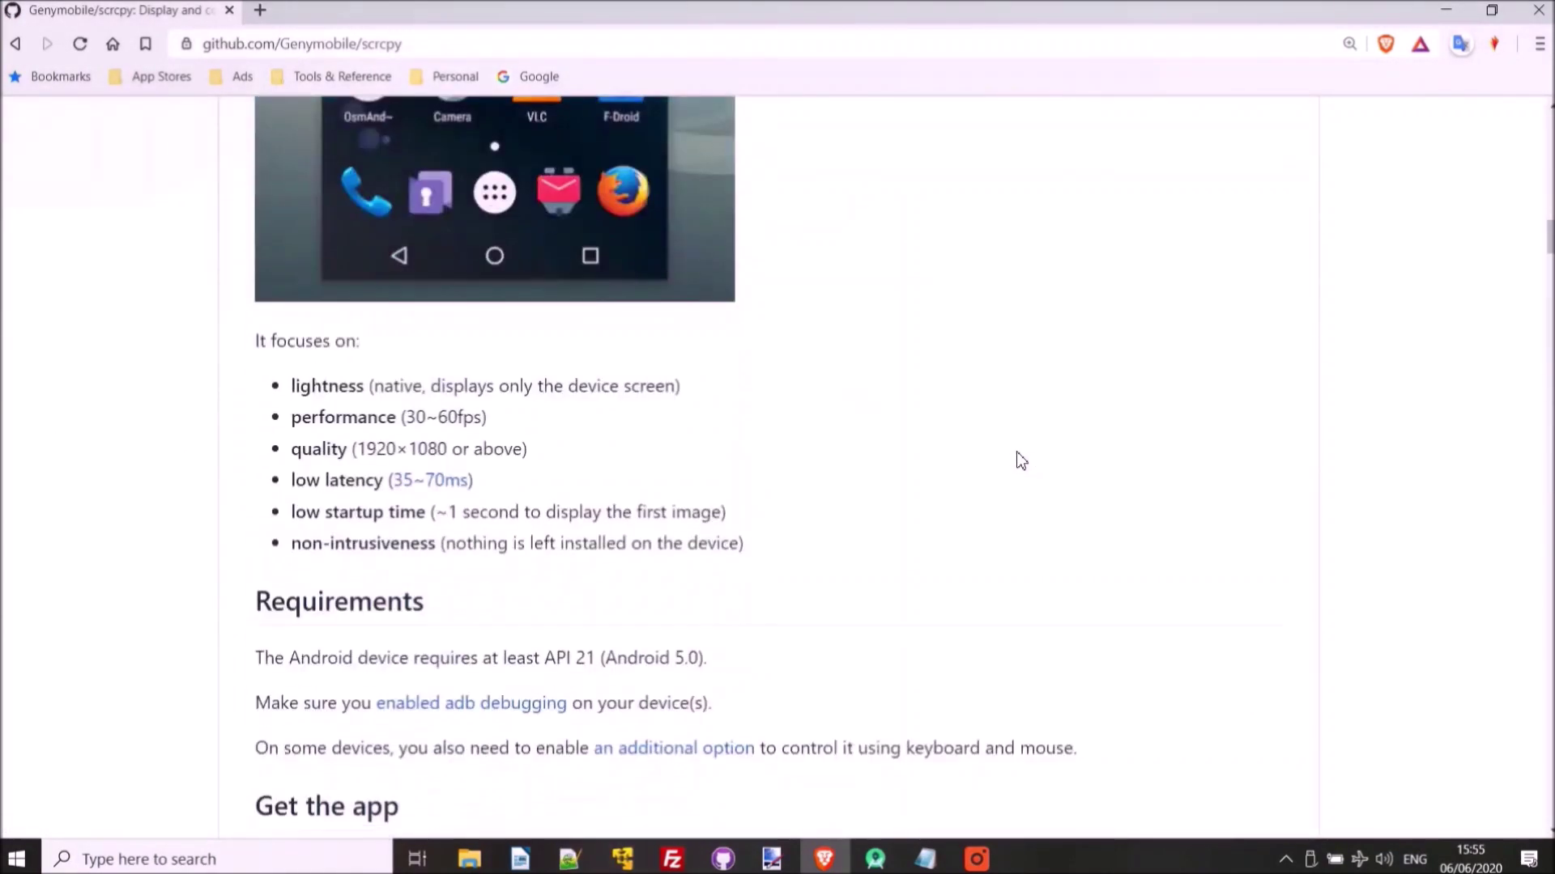
scroll(1020, 460, "down", 8)
scroll(1017, 452, "down", 6)
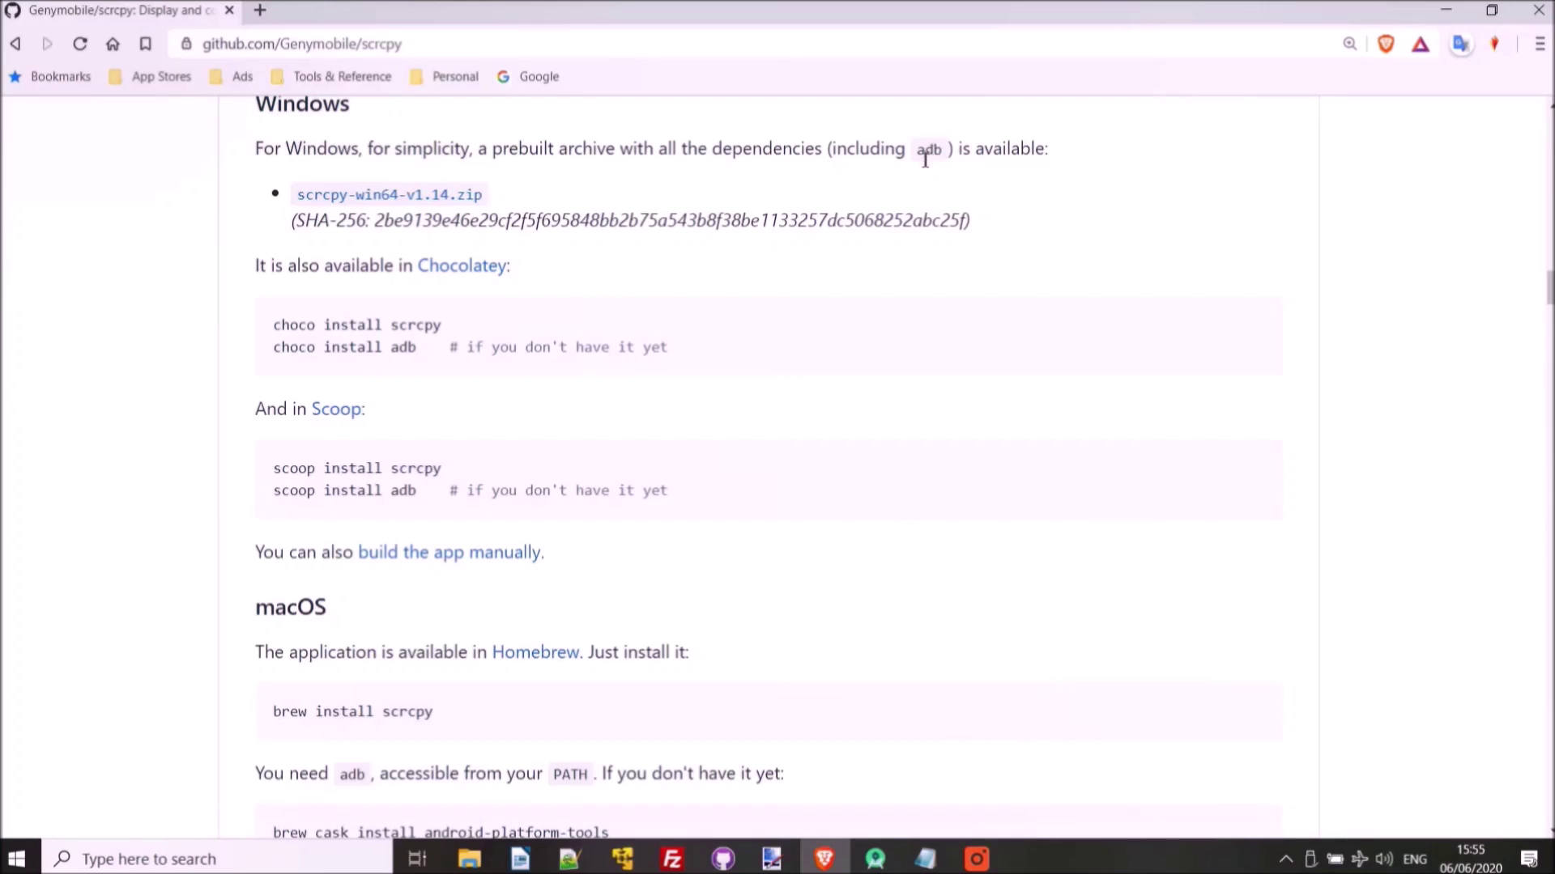
- Download scrcpy-win64-v1.14.zip over the existing copy and open it from the download menu
left_click(415, 199)
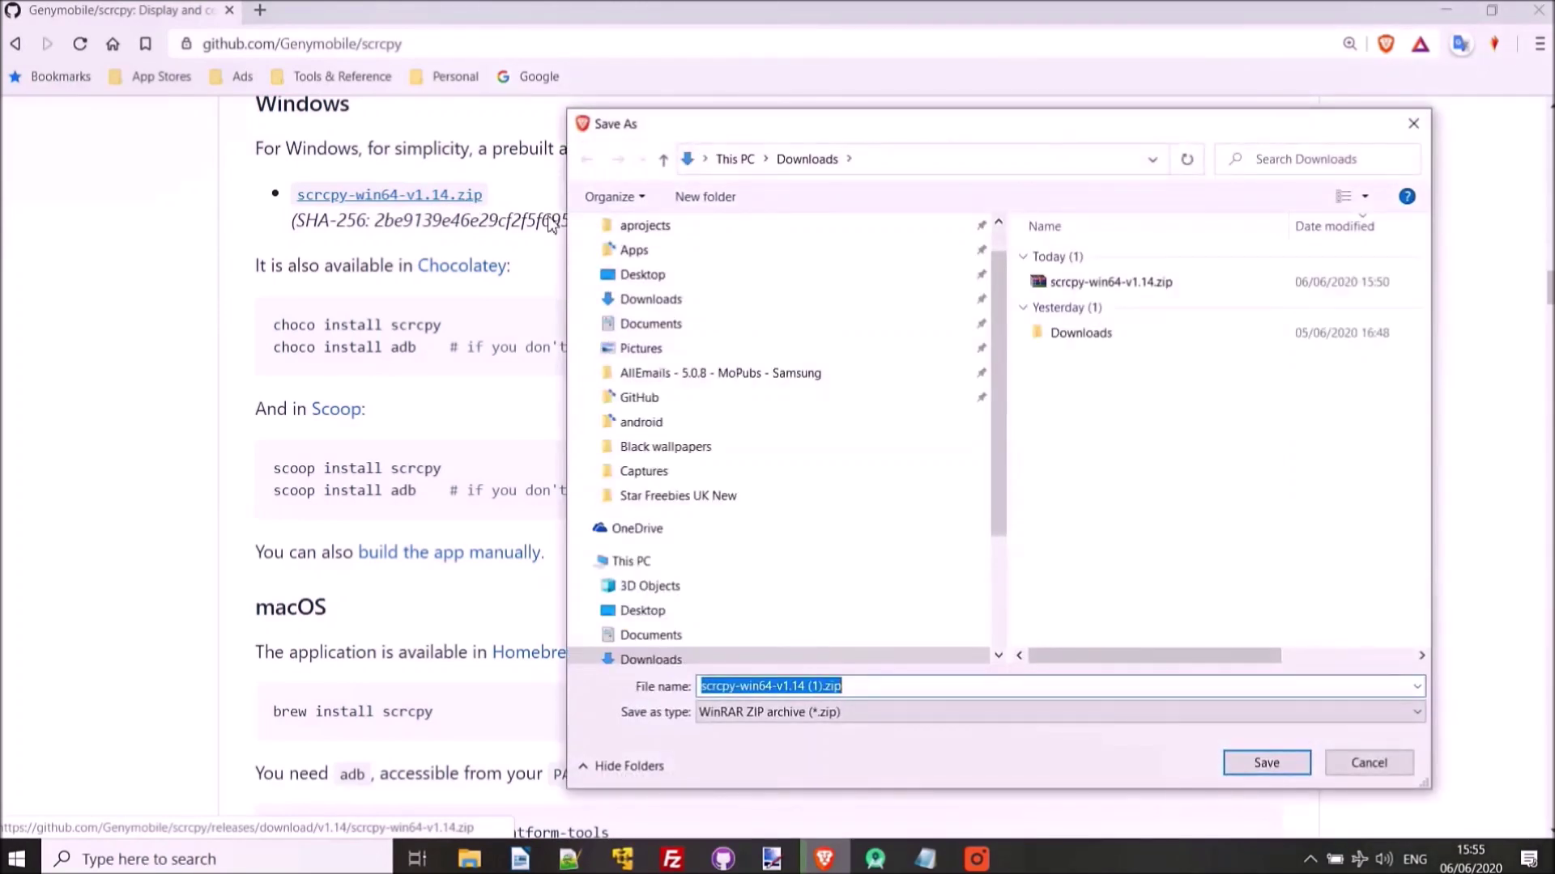
double_click(1121, 284)
left_click(829, 436)
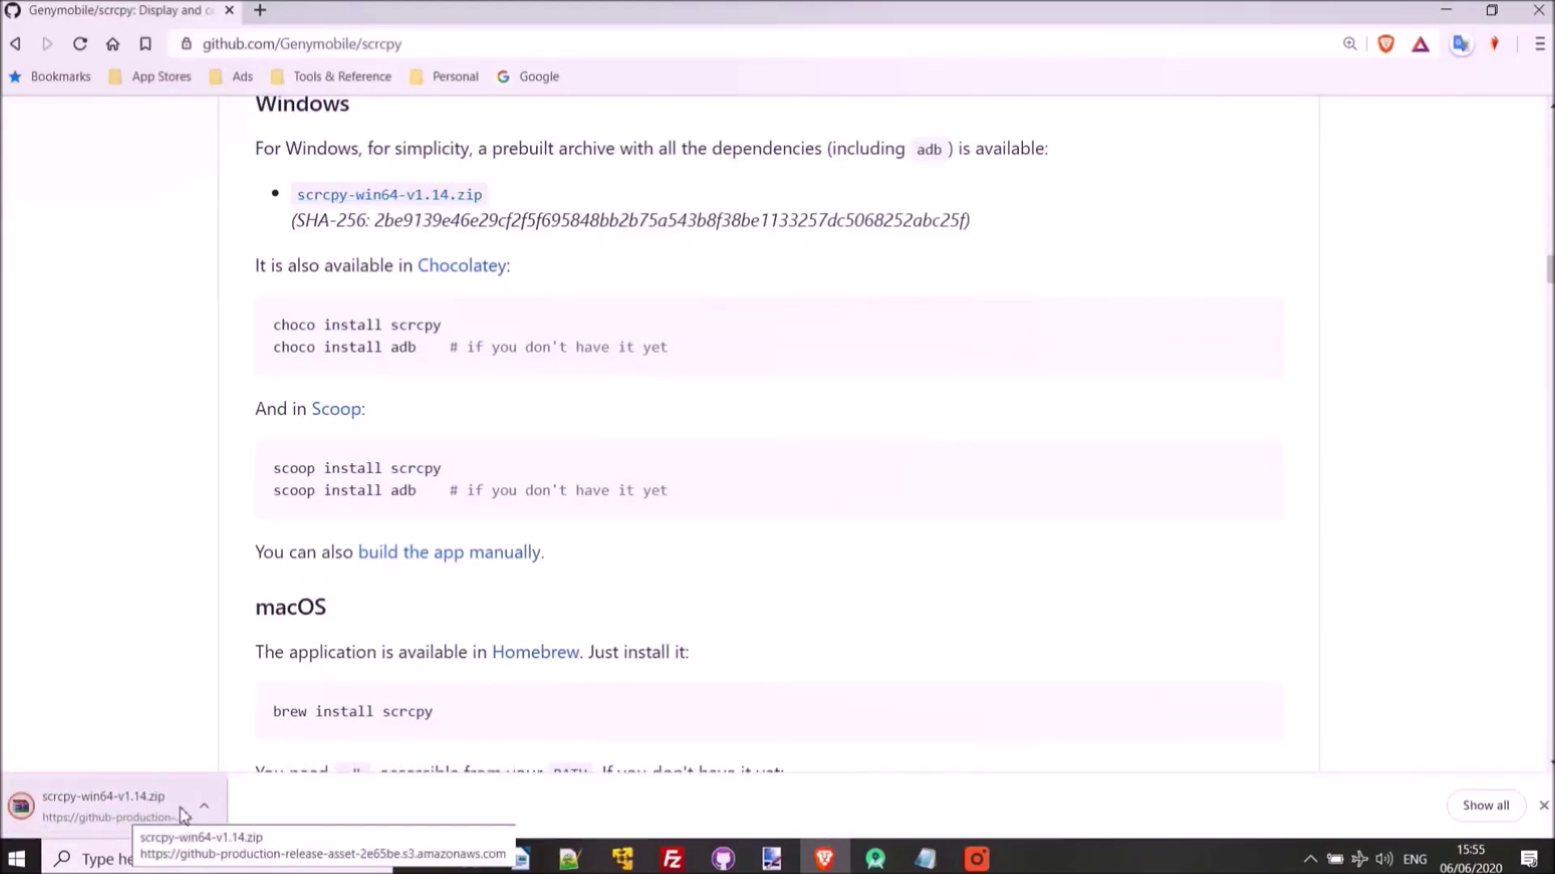
left_click(203, 806)
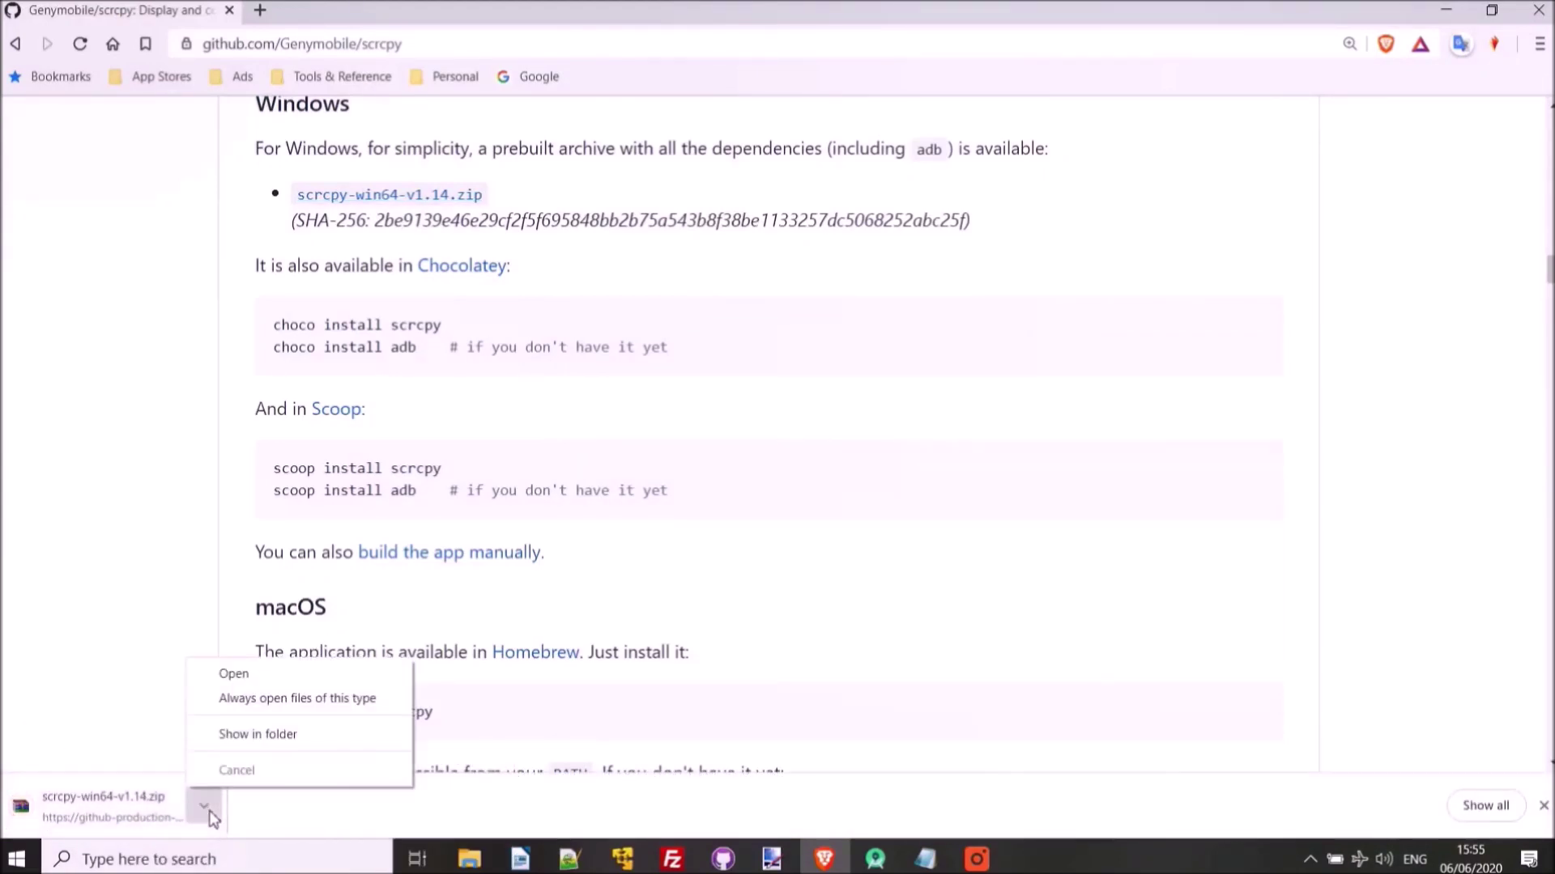
left_click(165, 822)
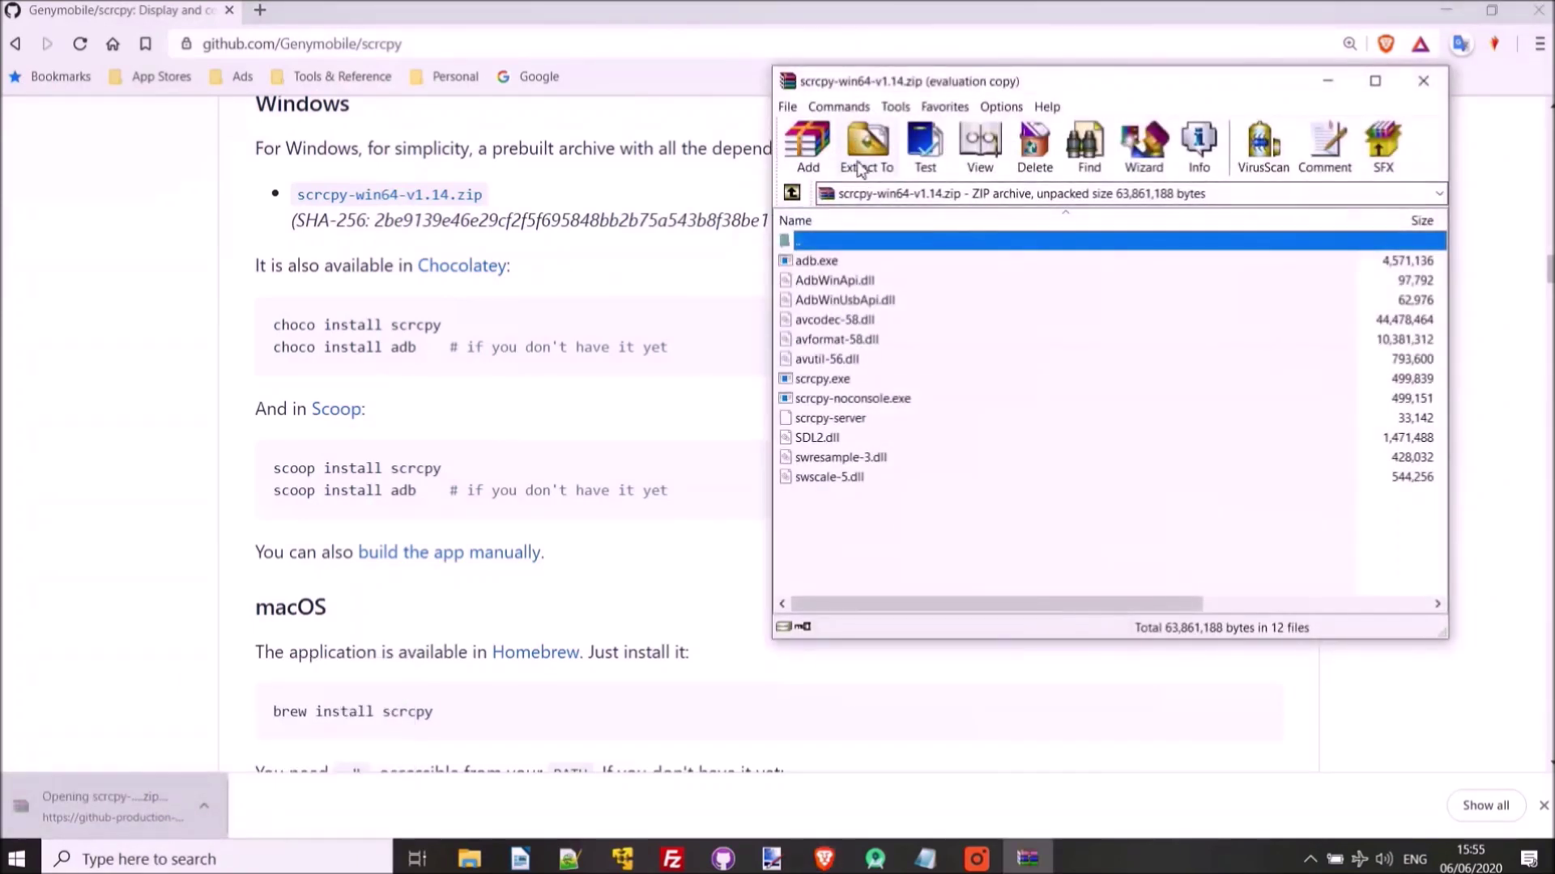
- Extract the archive into a new Desktop folder scrcpy-win64-v1.14, then close WinRAR
key("Escape")
left_click(860, 169)
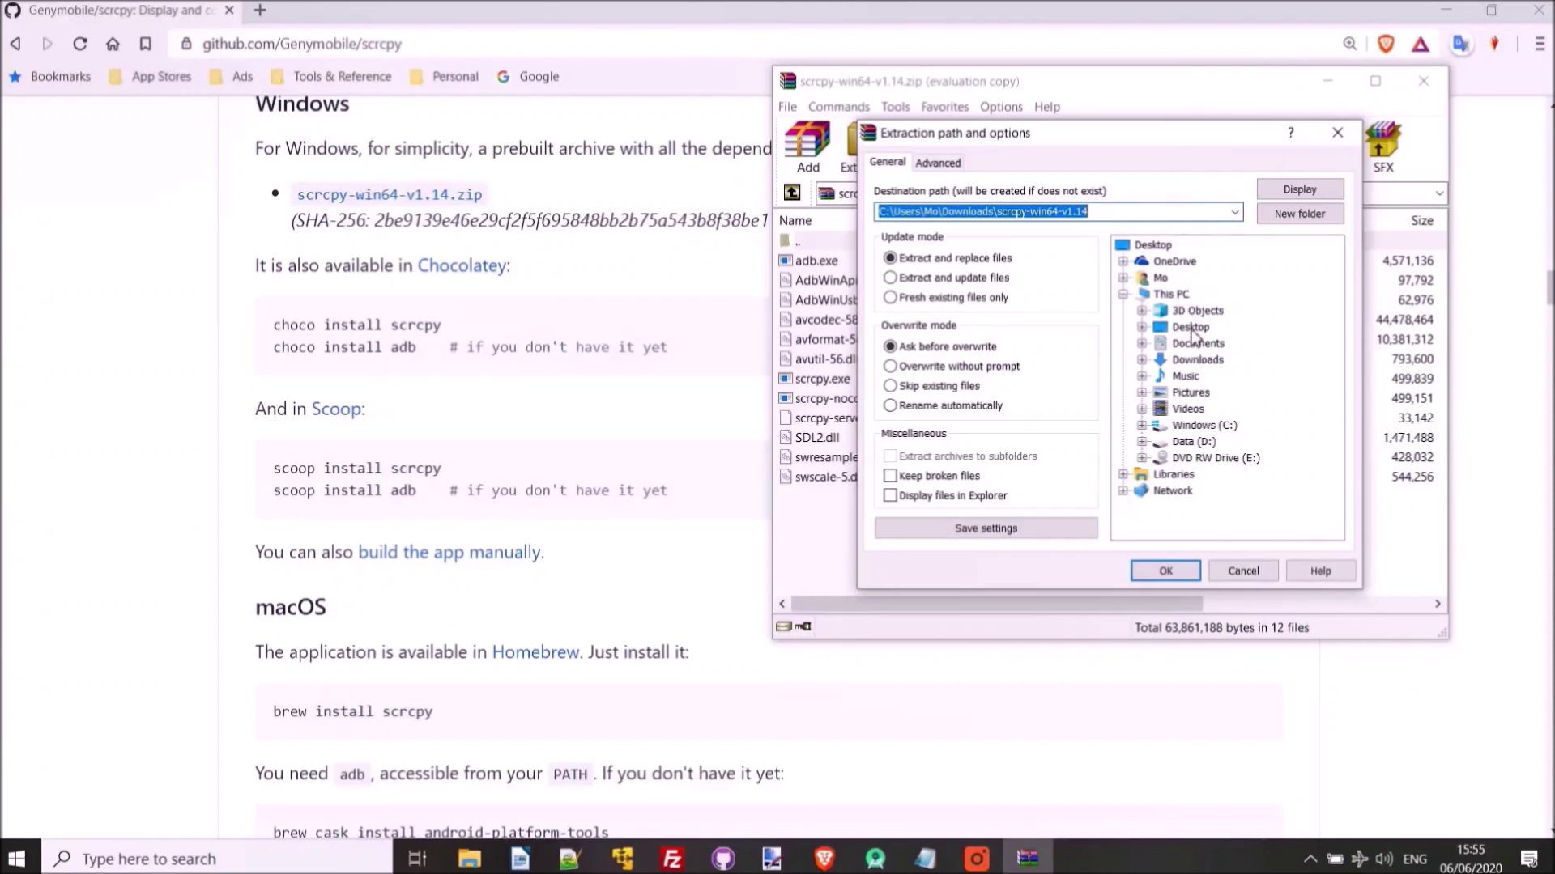
left_click(1192, 328)
left_click(1293, 217)
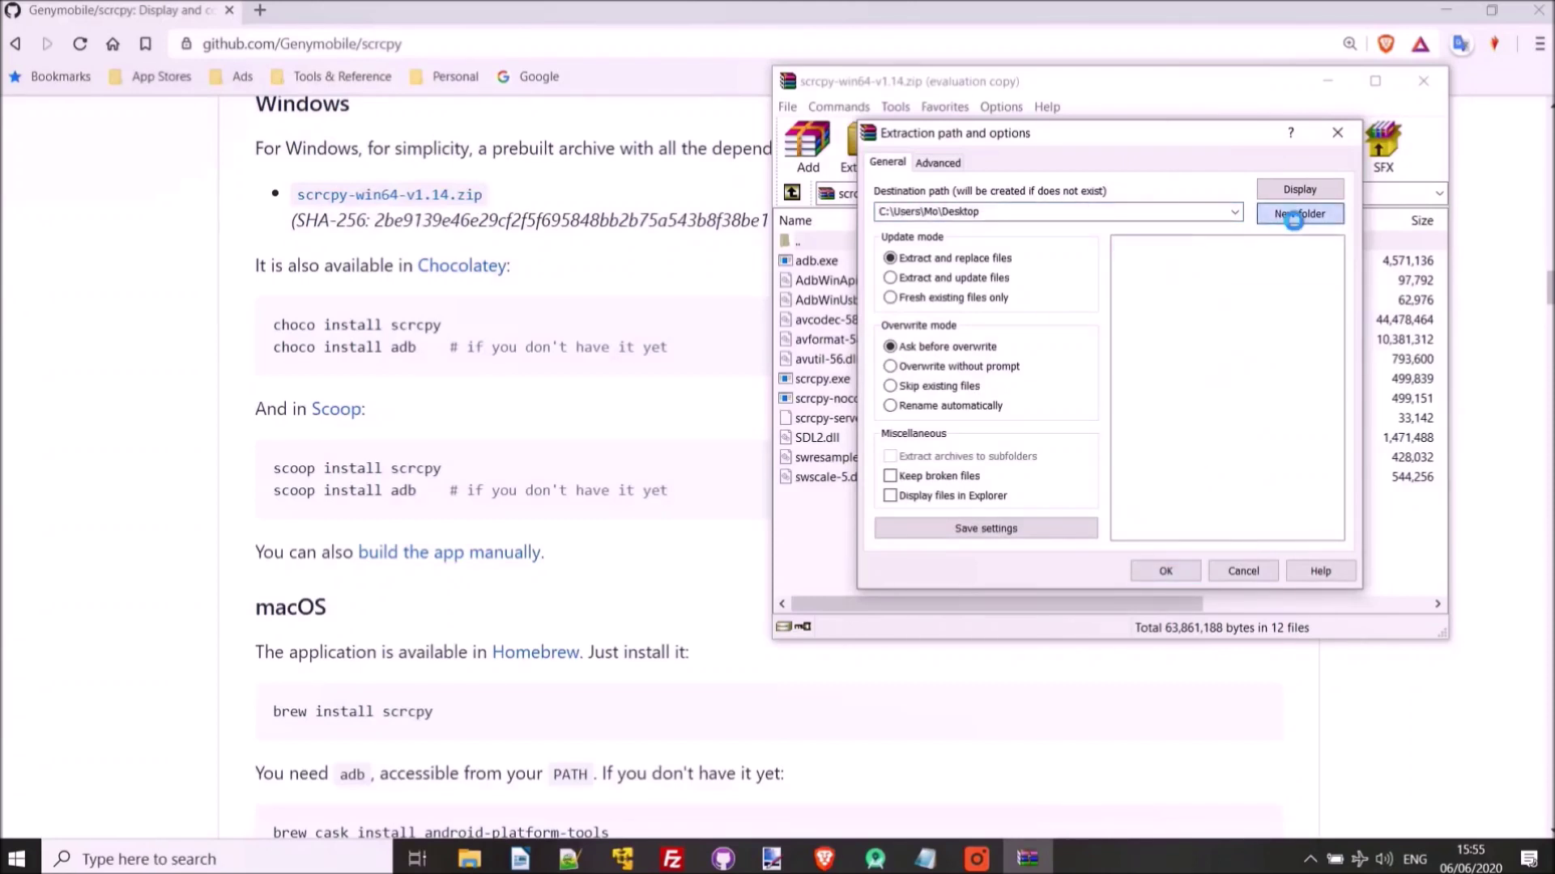
left_click(1180, 572)
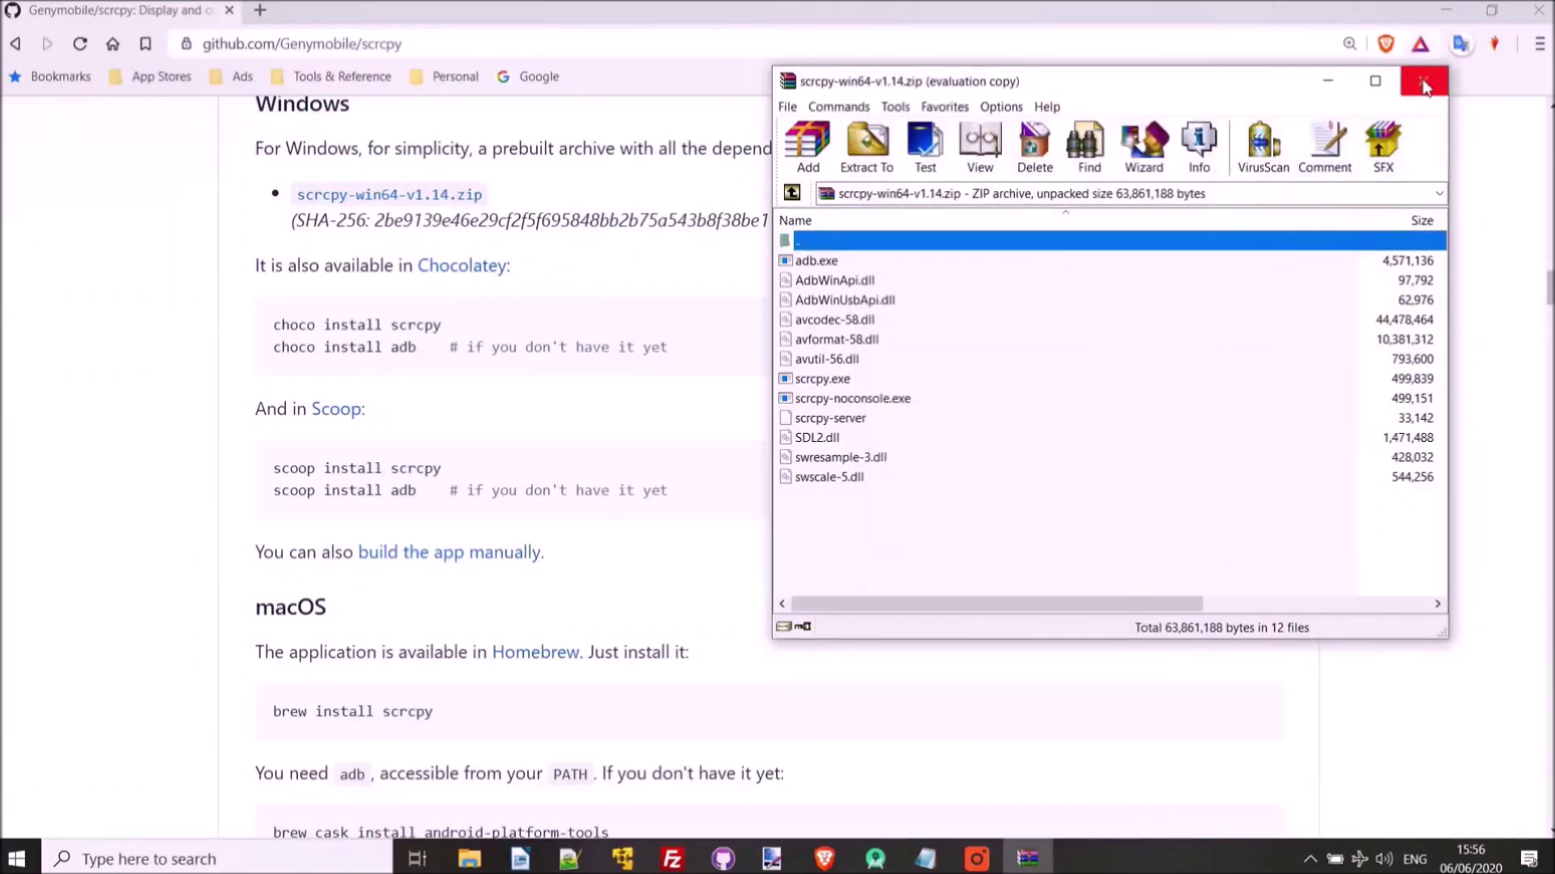
left_click(1424, 88)
- Minimize Brave, open the scrcpy-win64-v1.14 Desktop folder, and launch scrcpy.exe
left_click(1450, 12)
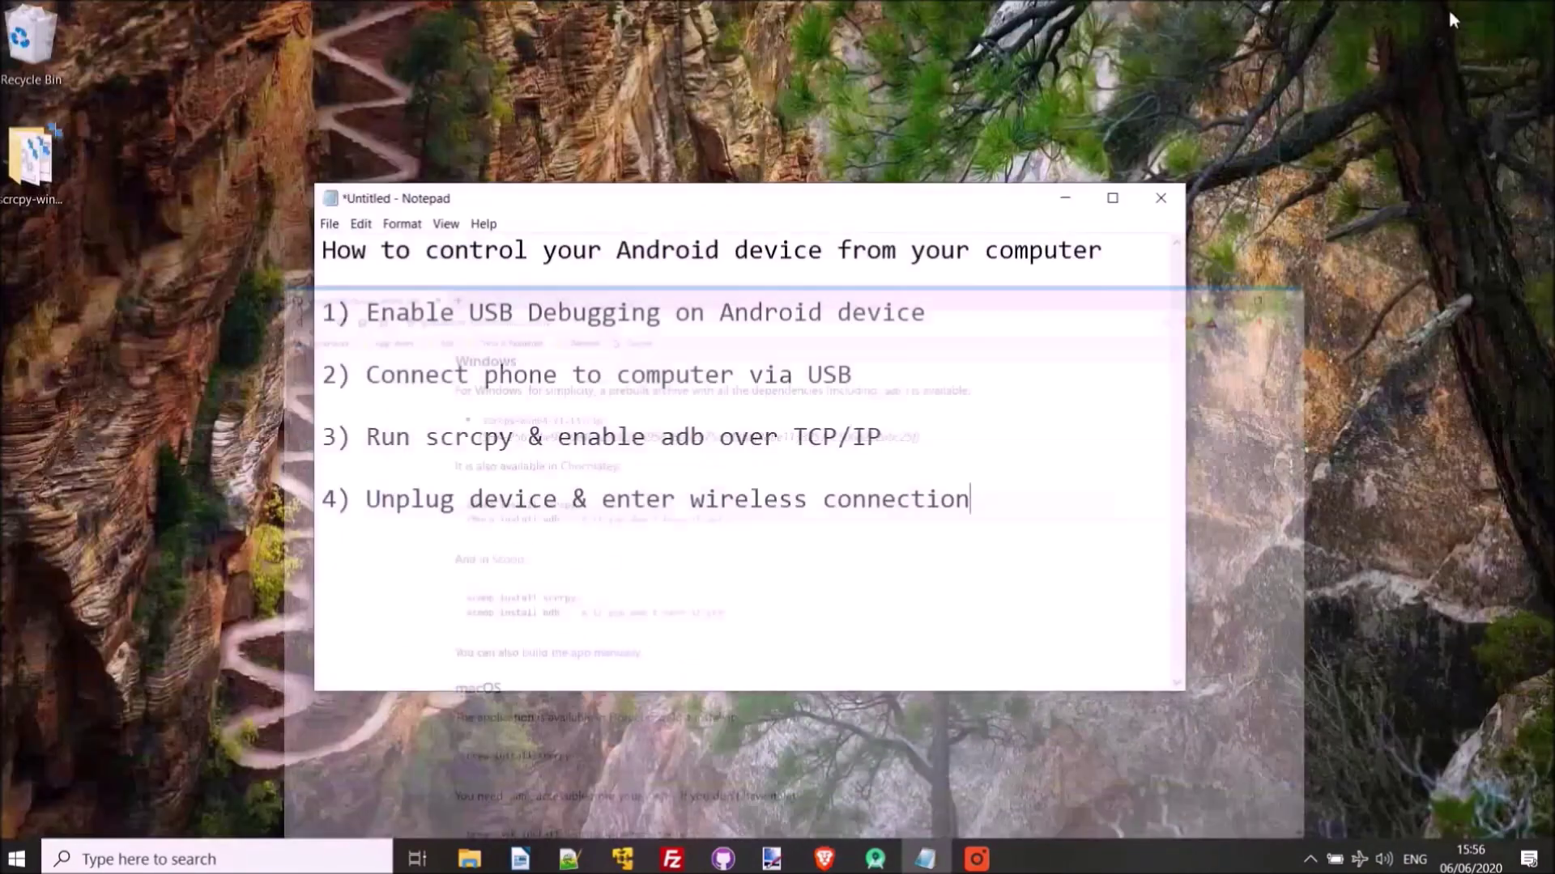
double_click(44, 176)
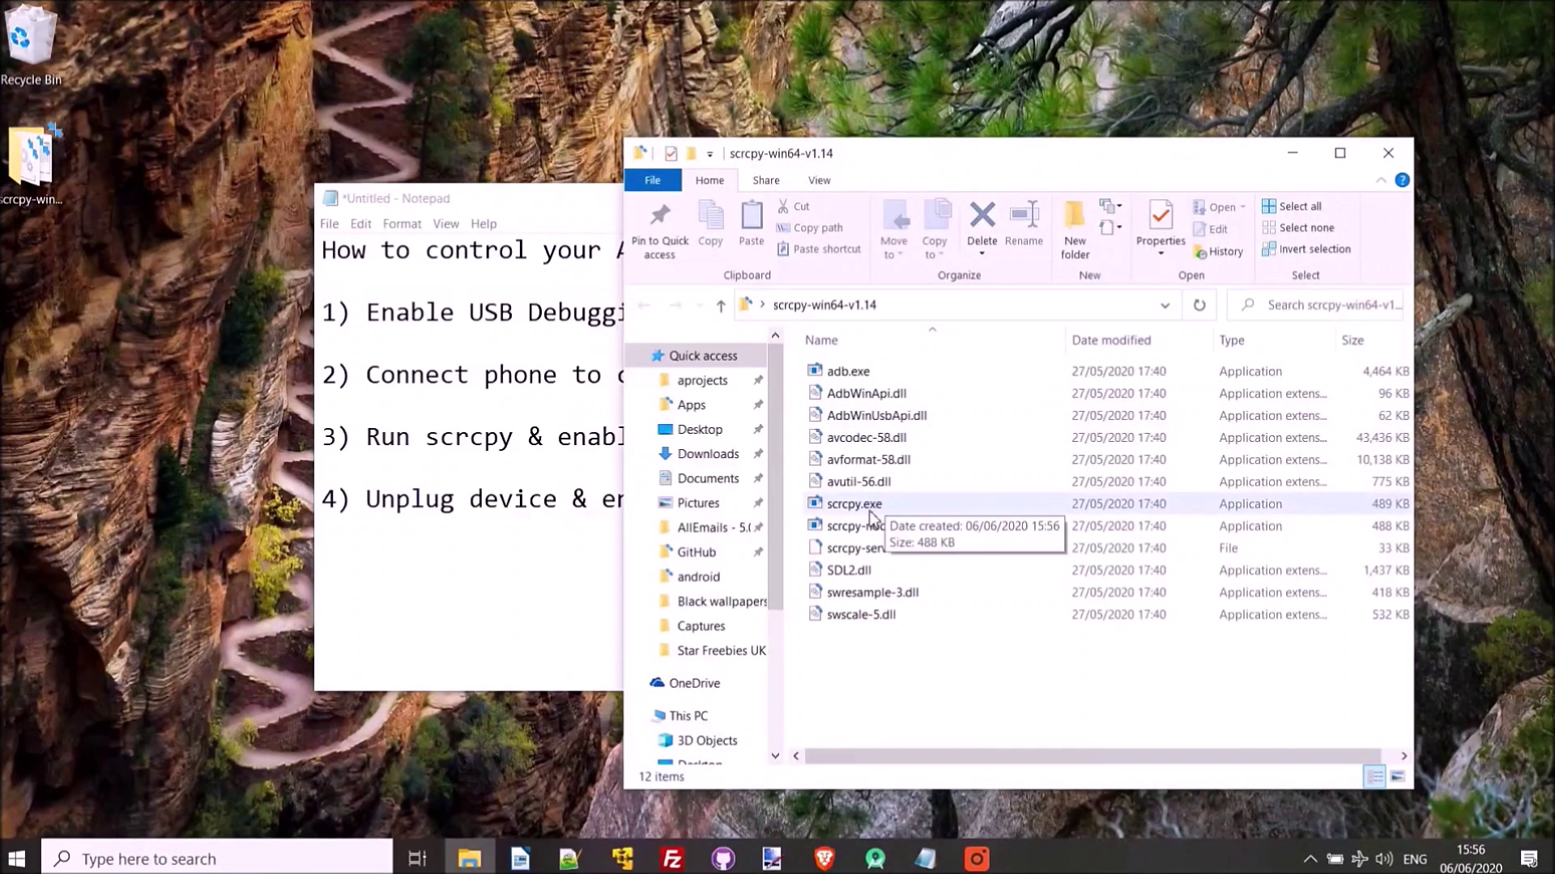
left_click(879, 508)
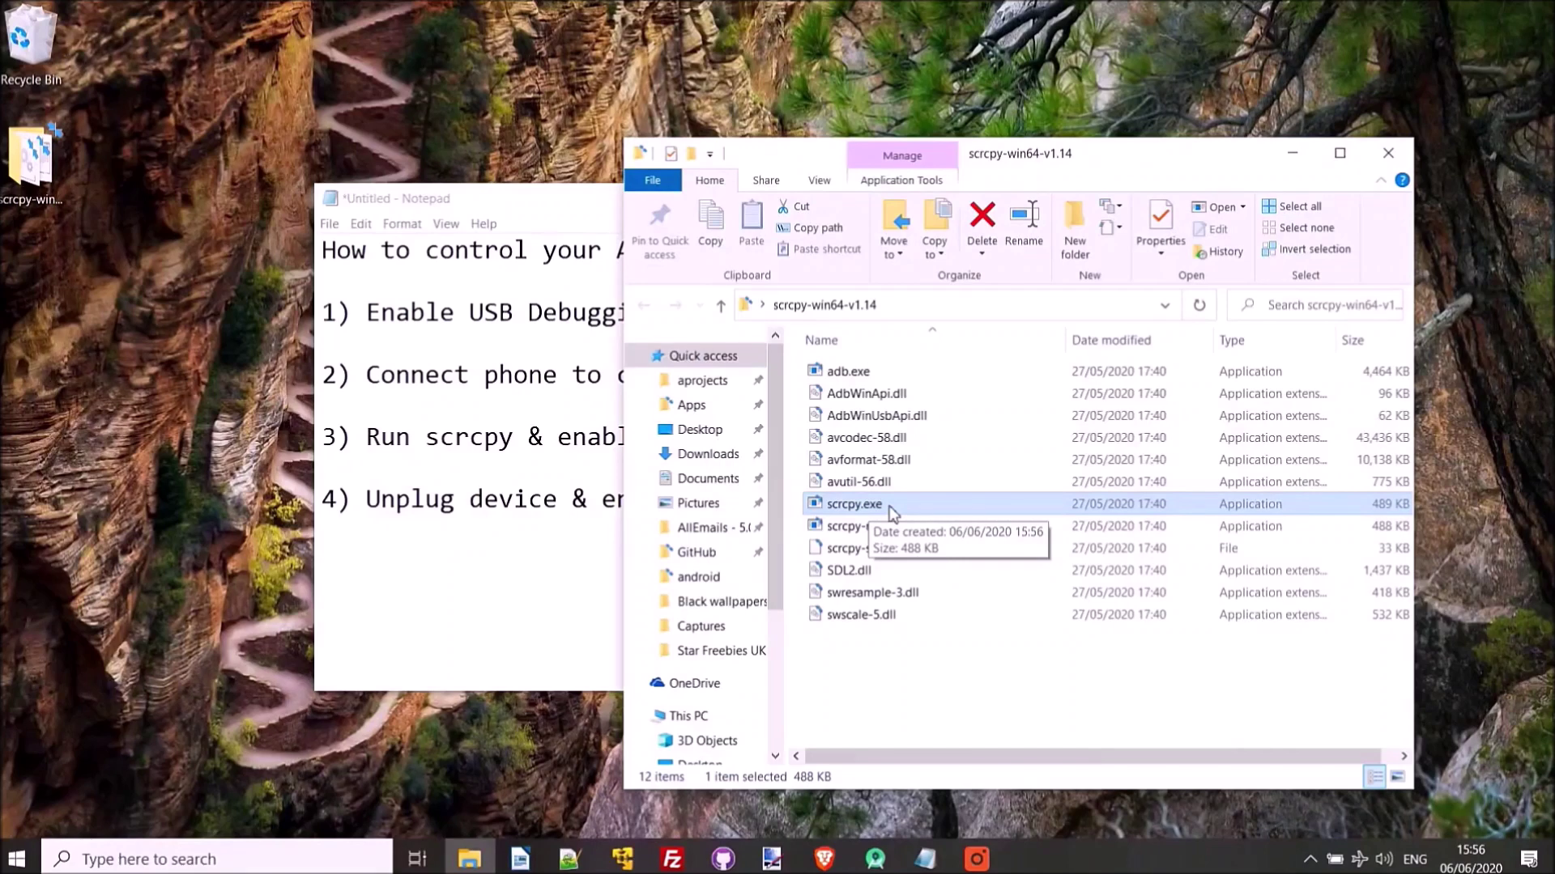
double_click(890, 511)
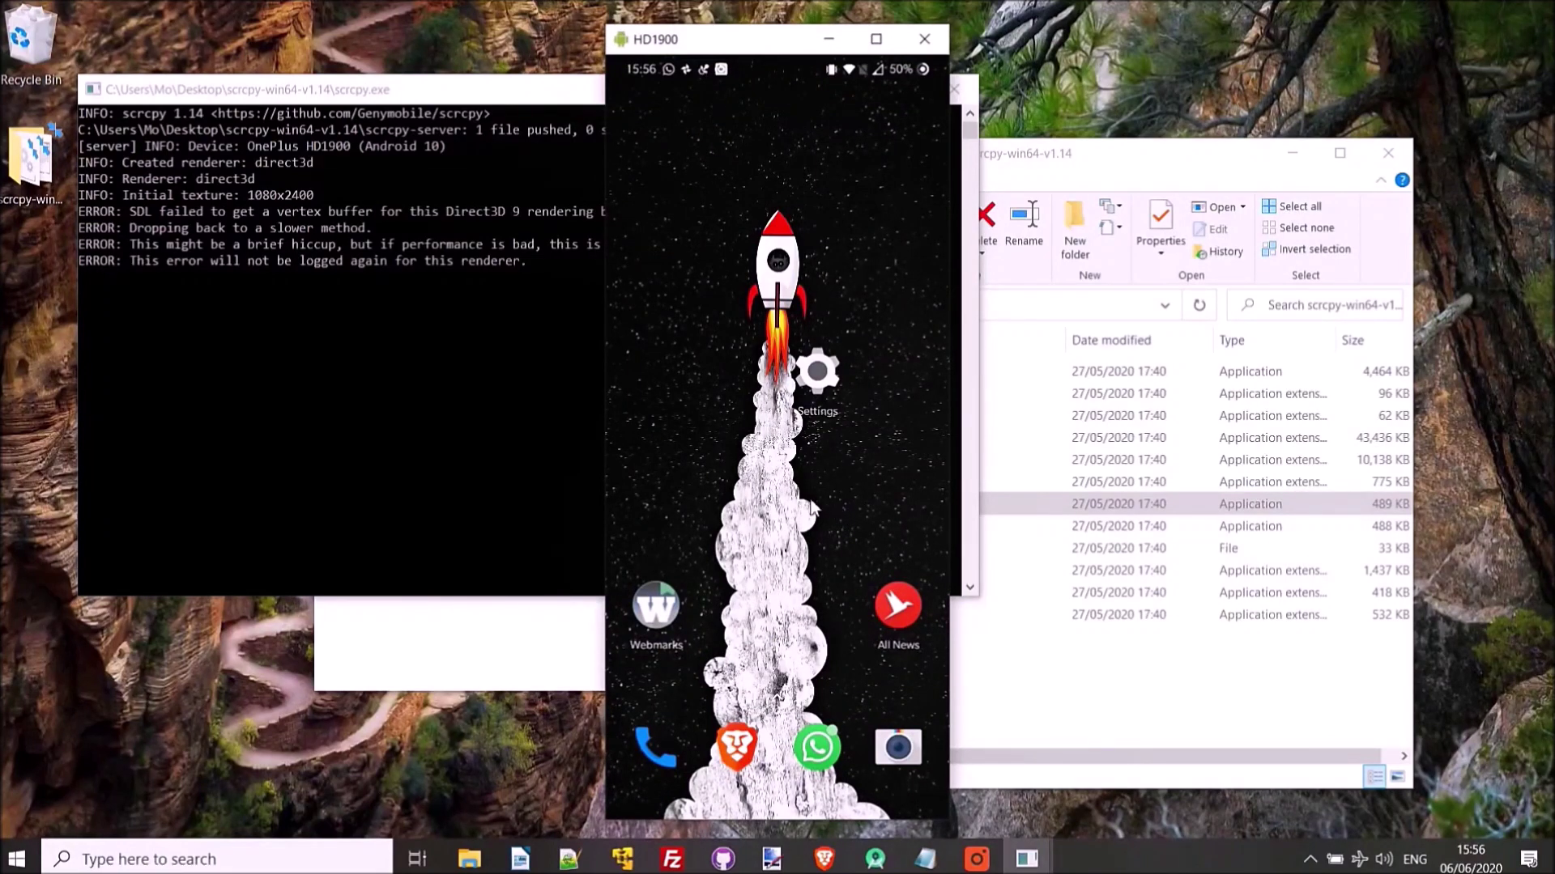
- Open the All News app in the mirror and dismiss its full-screen ad
left_click(907, 612)
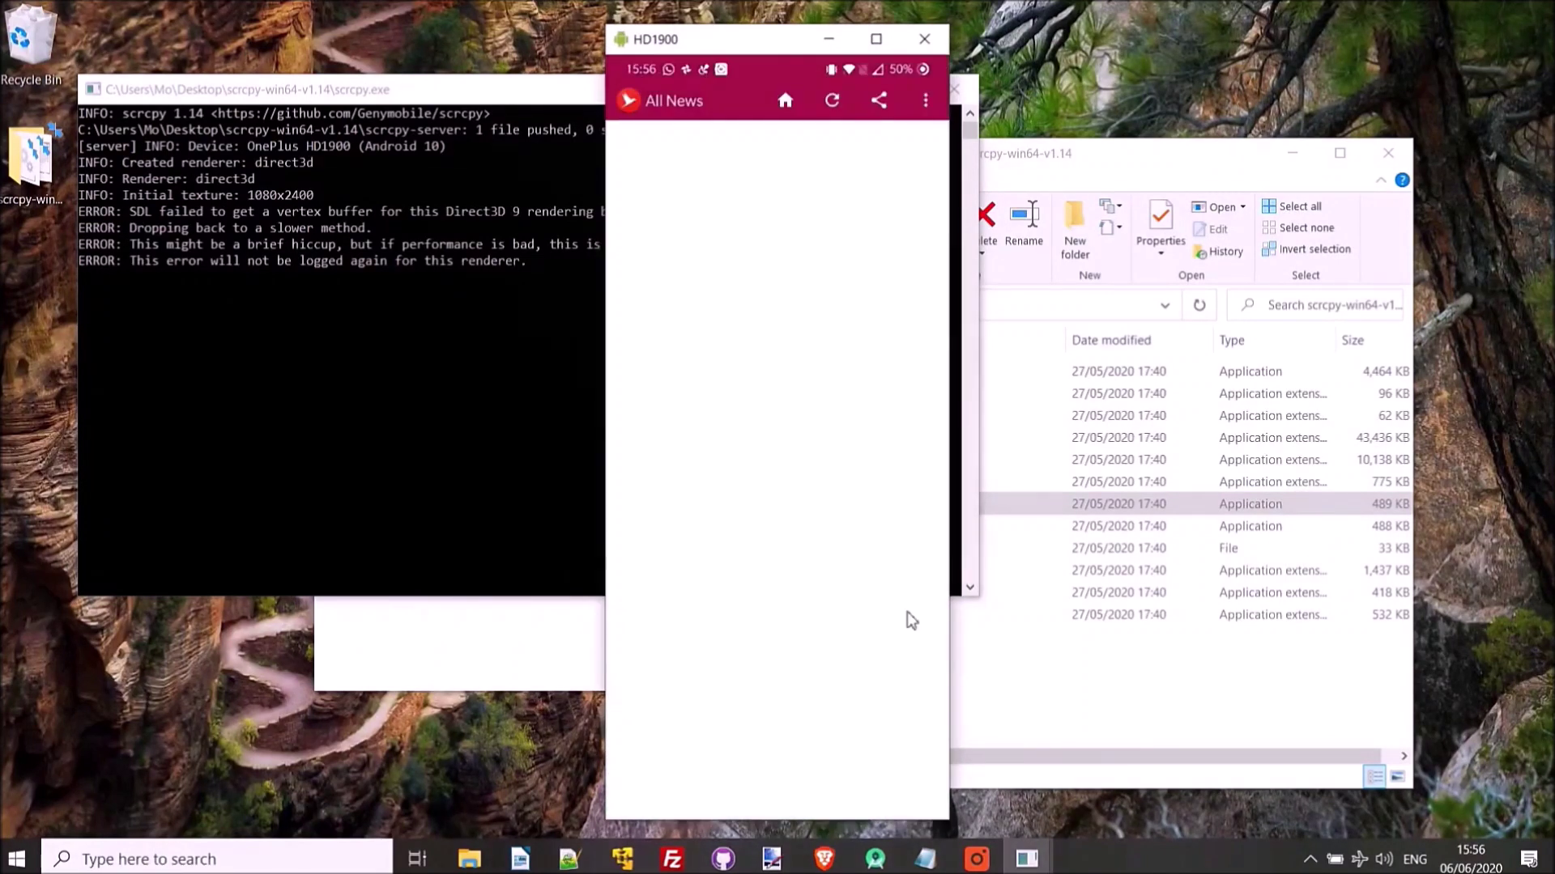
left_click(925, 101)
left_click(846, 353)
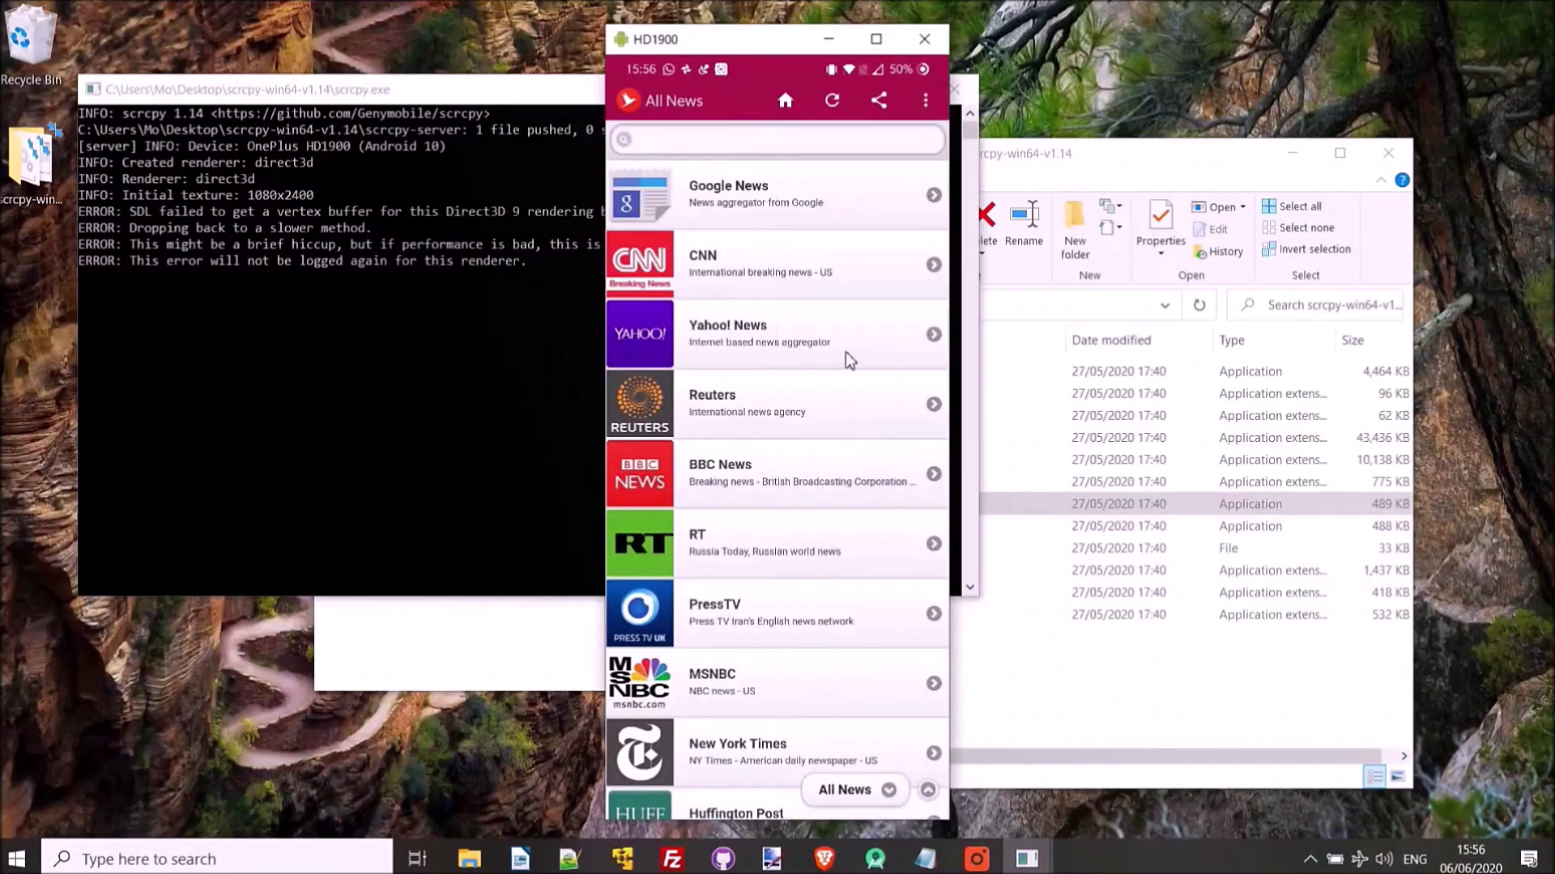
left_click(928, 99)
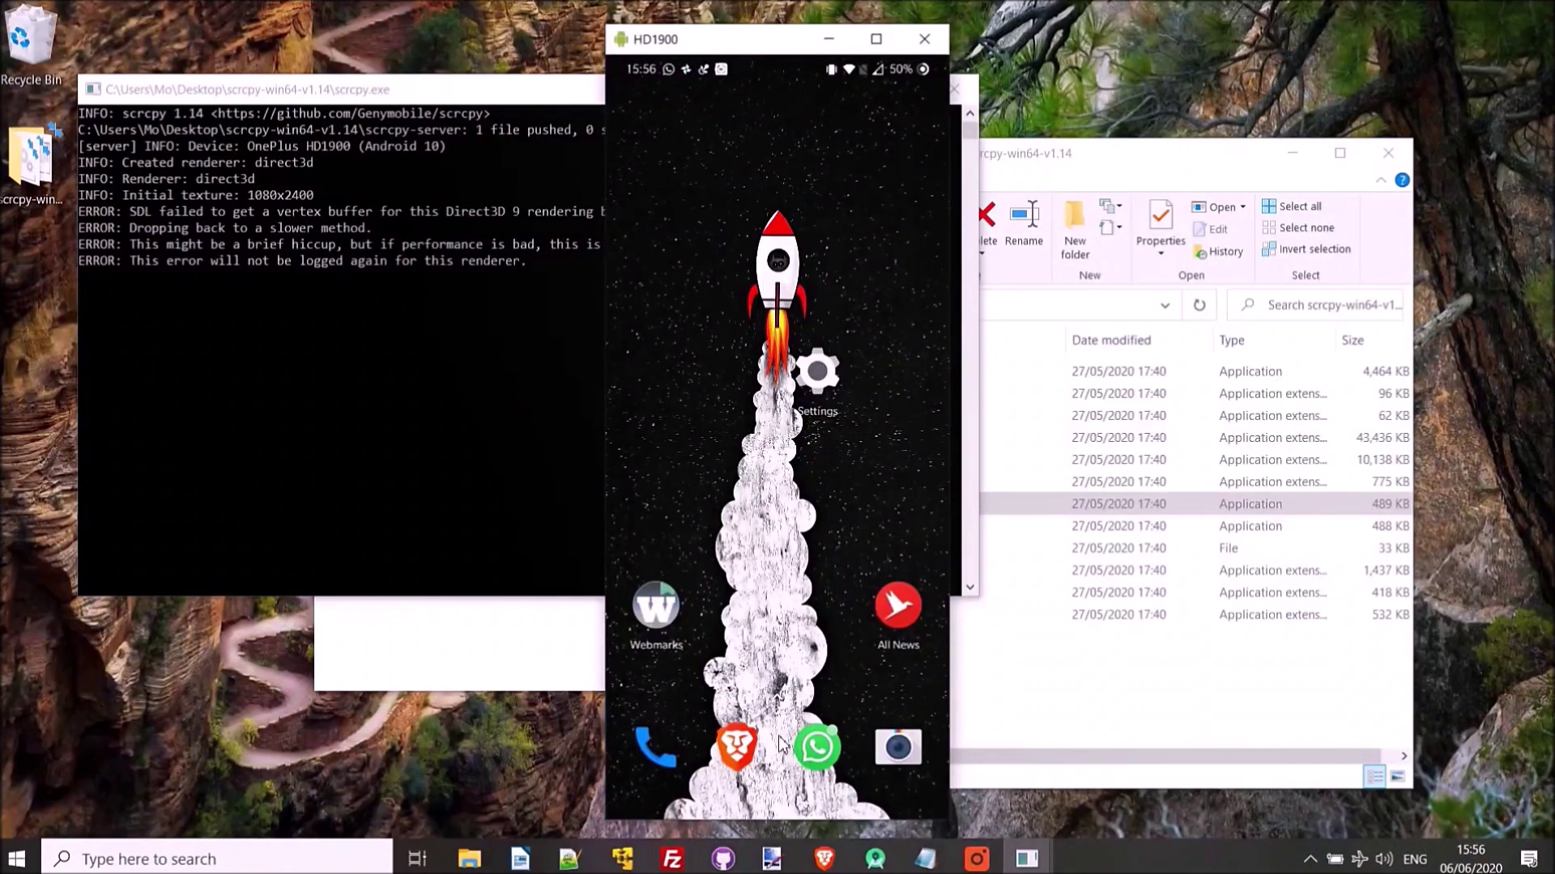
- Swipe up to browse the phone's app drawer, then right-click back to the home screen
left_click_drag(865, 421, 813, 274)
scroll(813, 274, "down", 15)
scroll(777, 567, "up", 20)
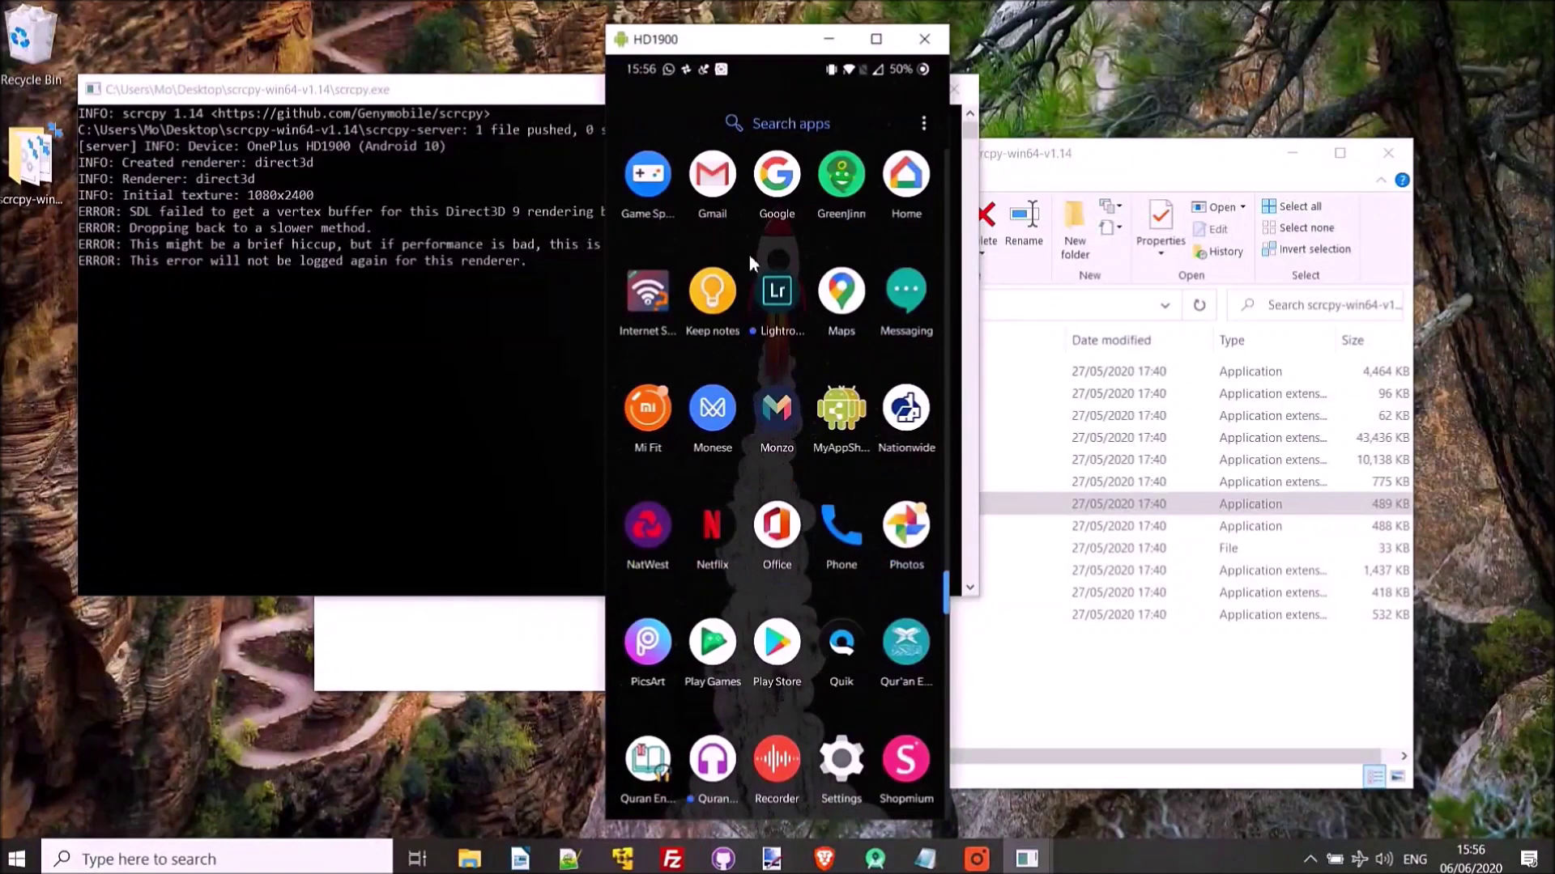
scroll(802, 672, "up", 3)
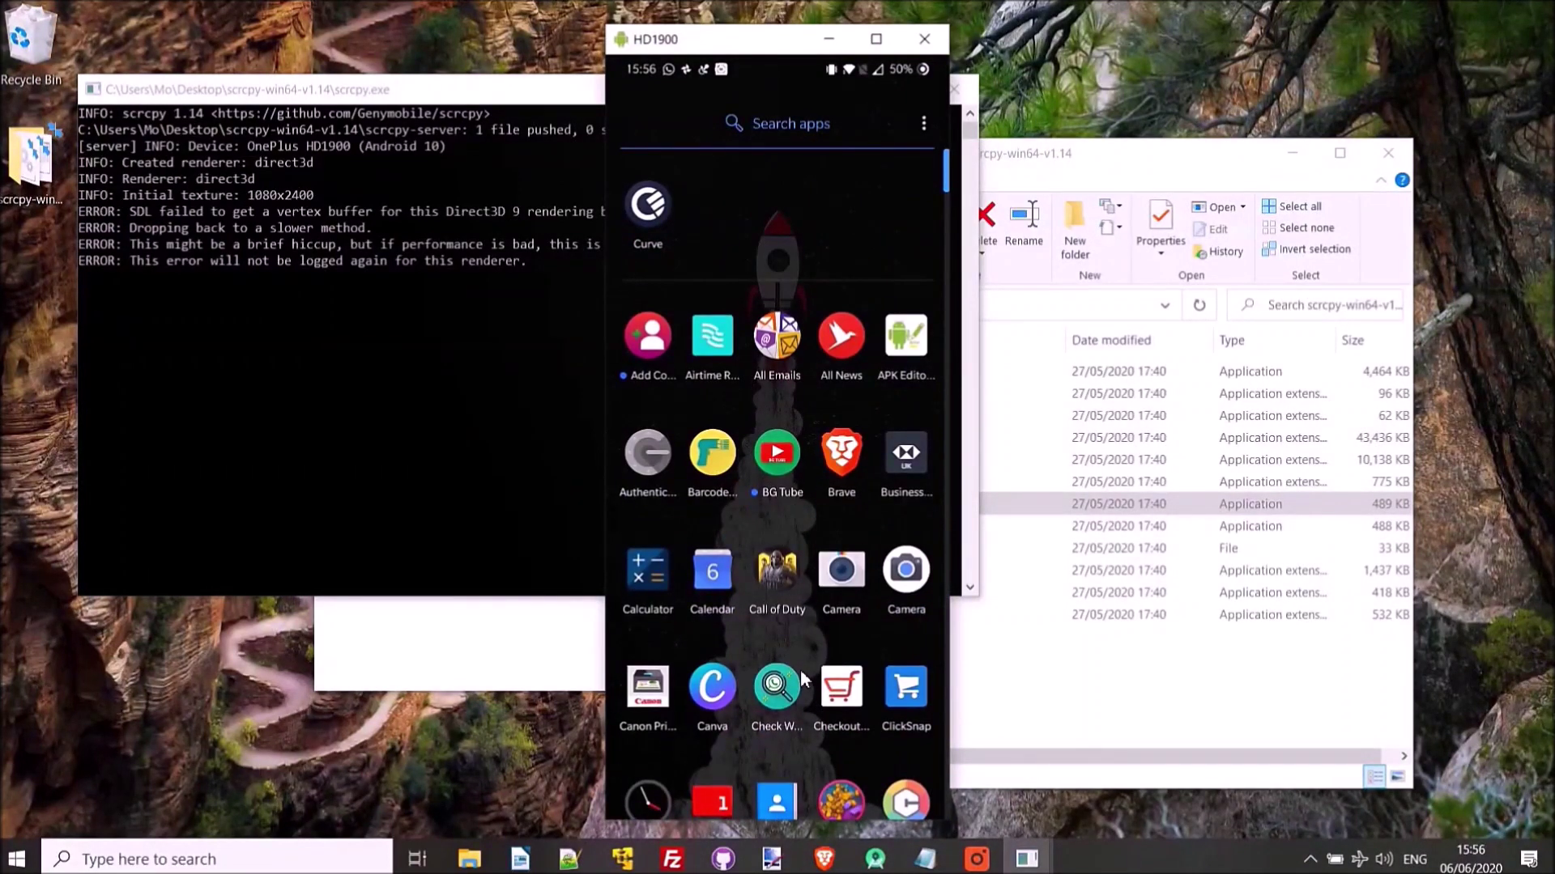
right_click(830, 454)
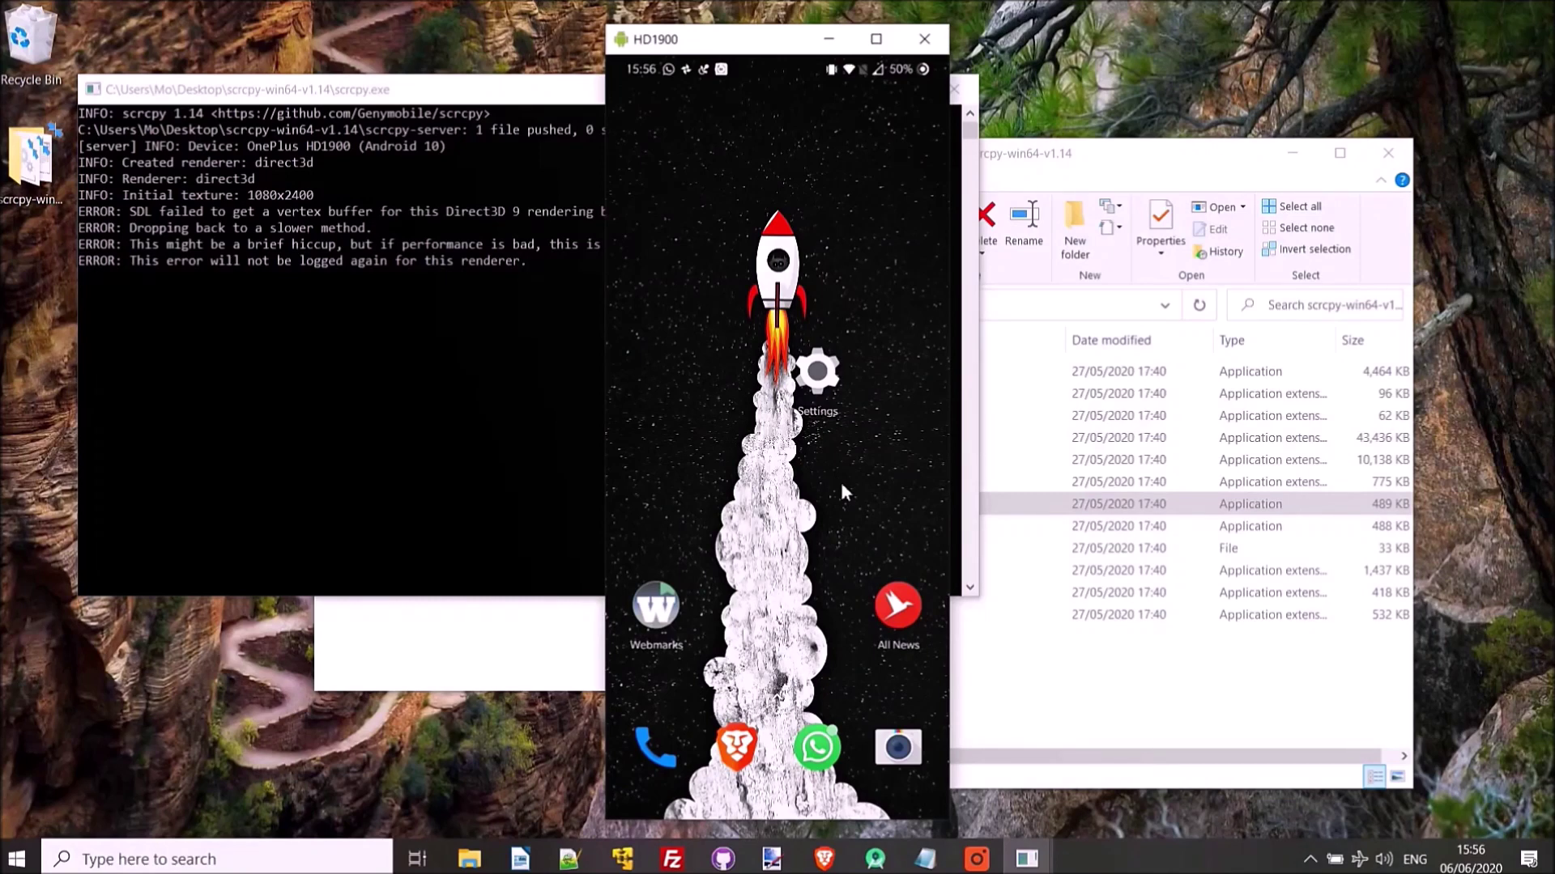
- Bring the scrcpy GitHub page back in Brave and scroll down the README
left_click(825, 858)
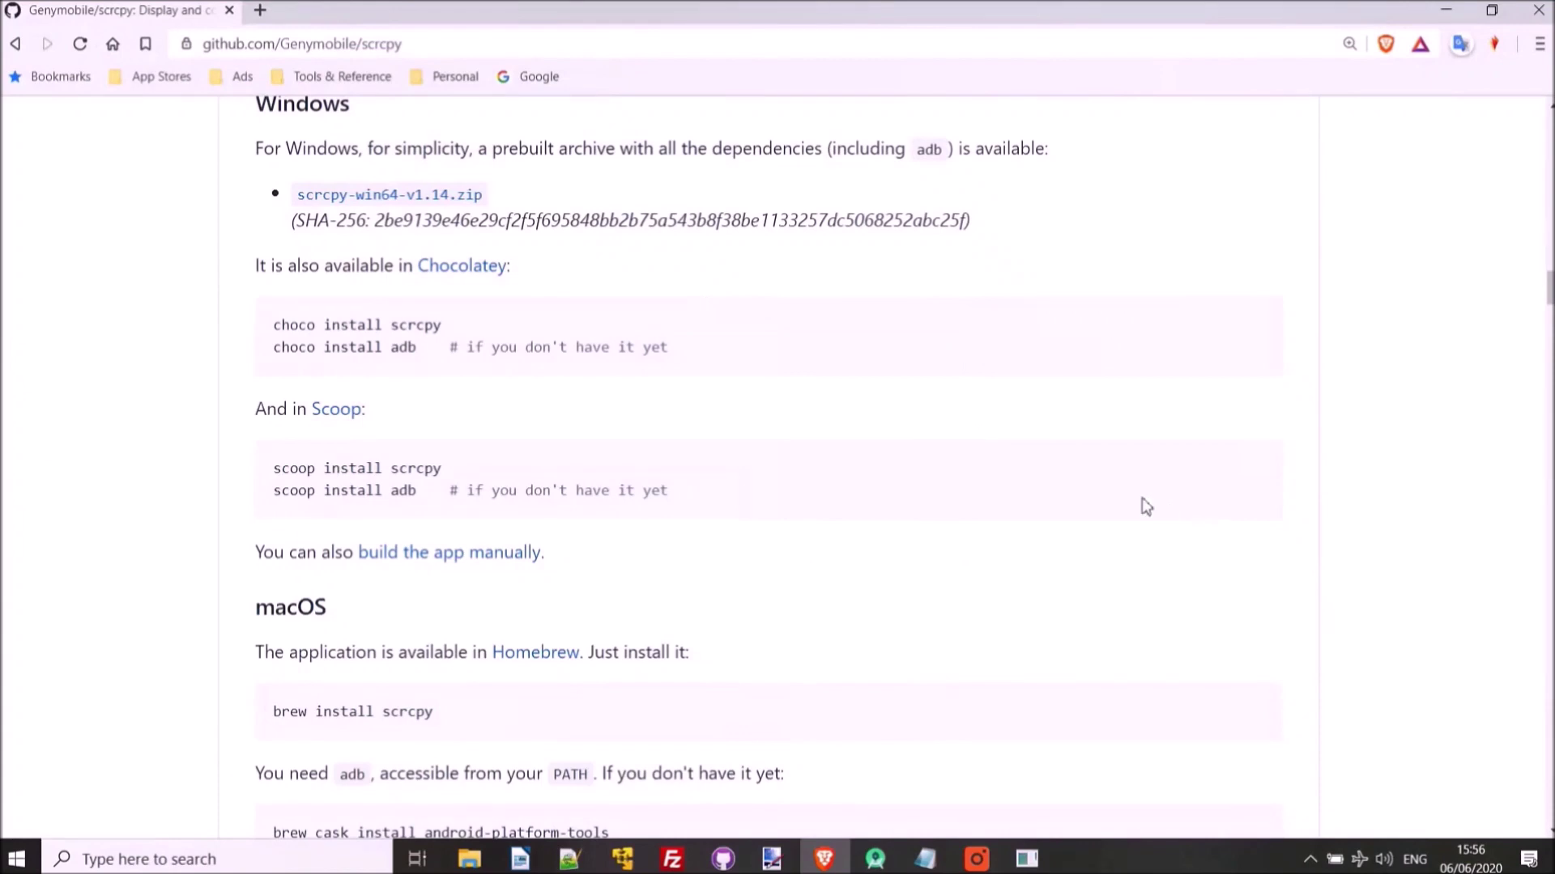
scroll(1141, 503, "down", 8)
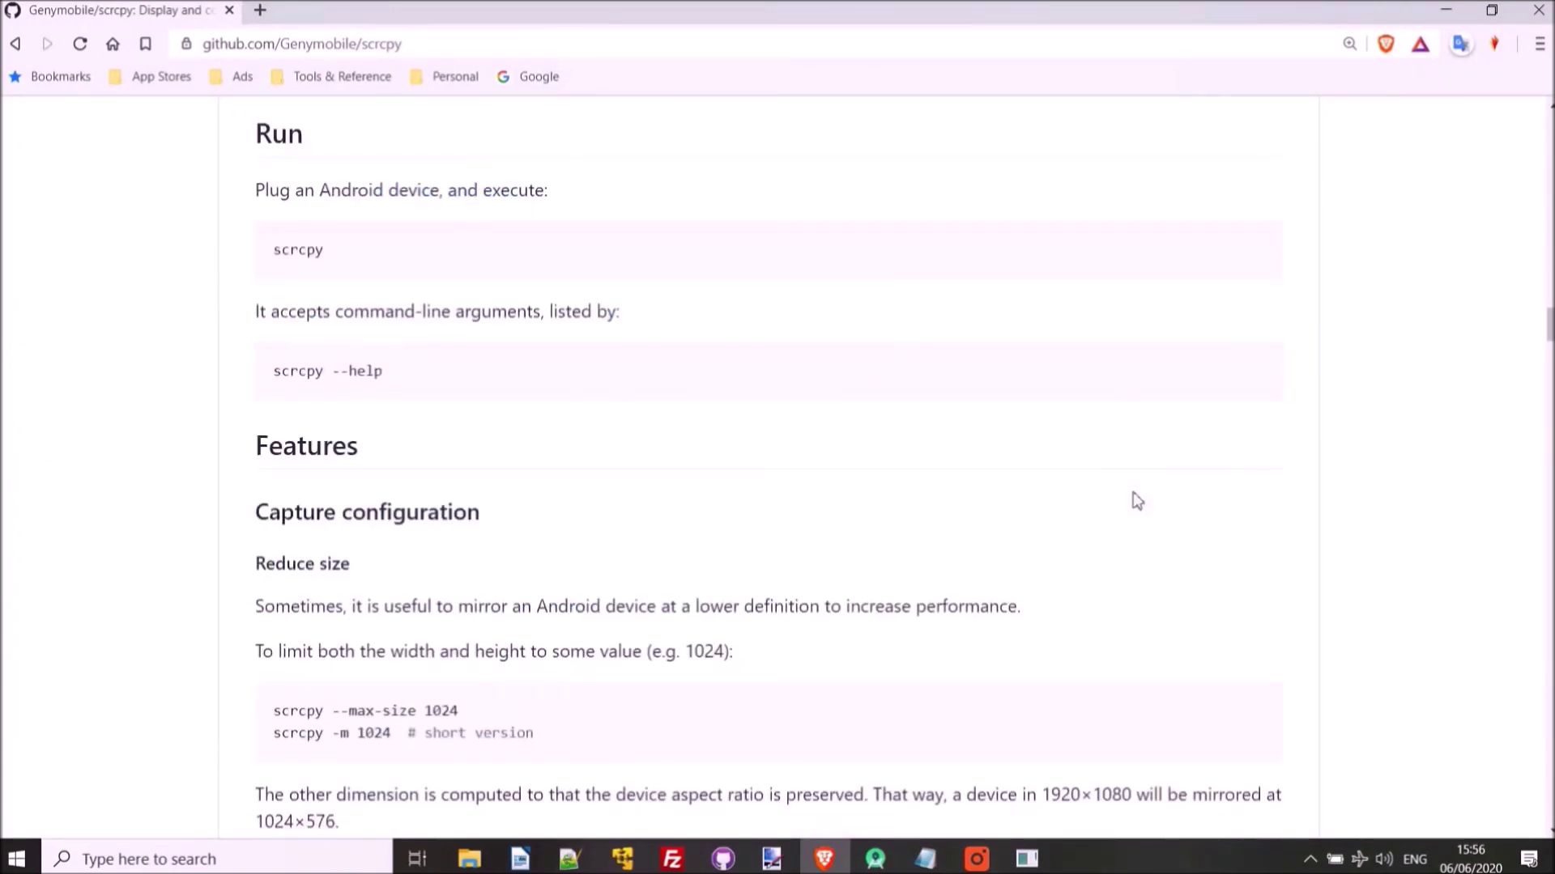
scroll(1133, 500, "down", 8)
scroll(1053, 484, "down", 3)
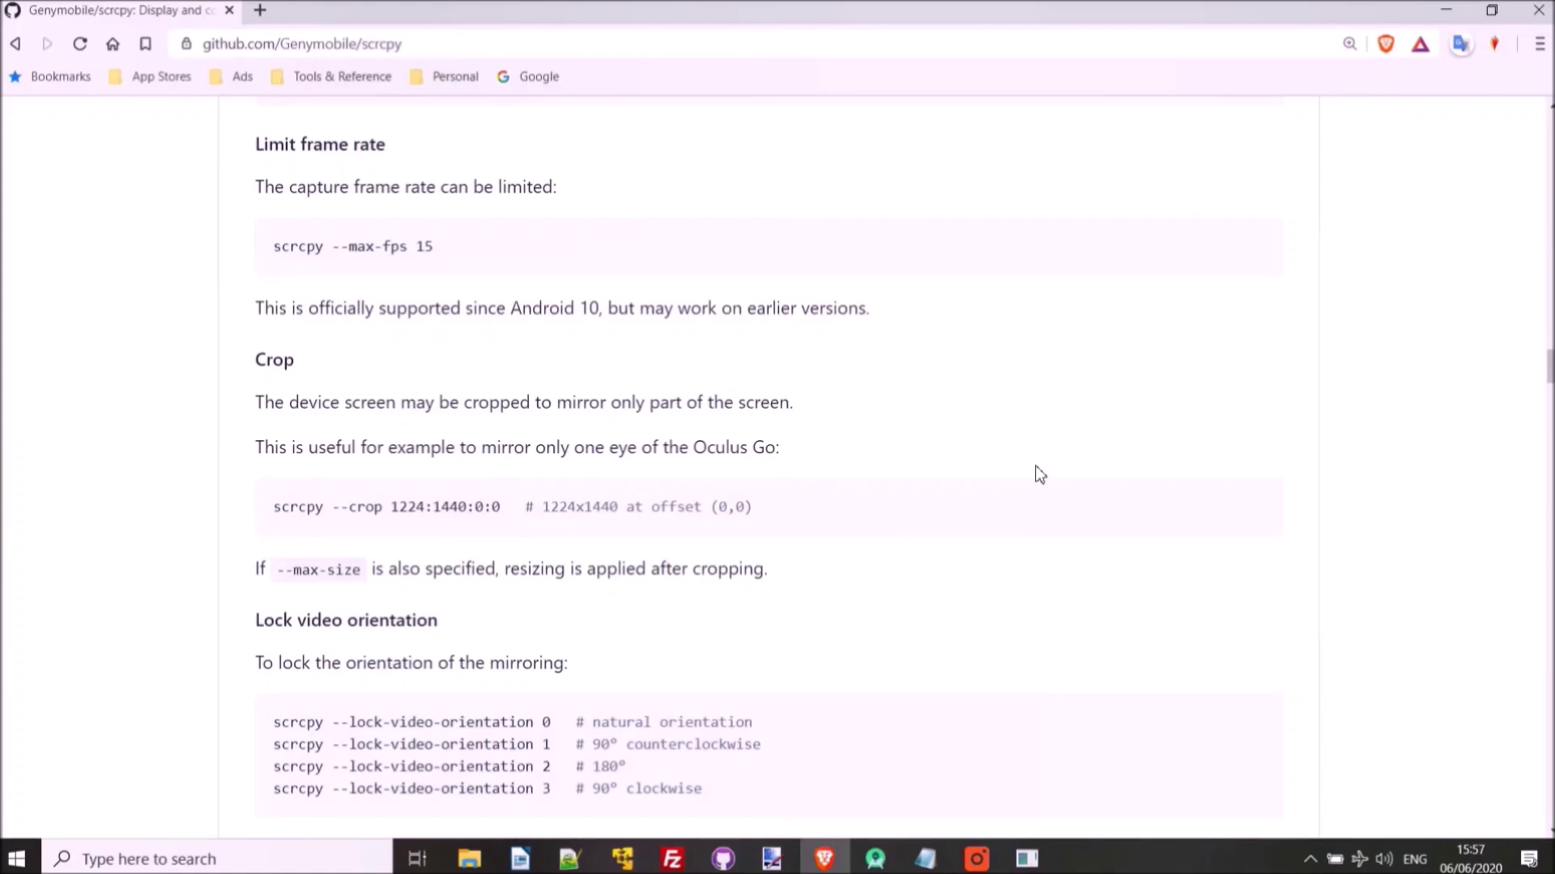
scroll(1040, 475, "down", 12)
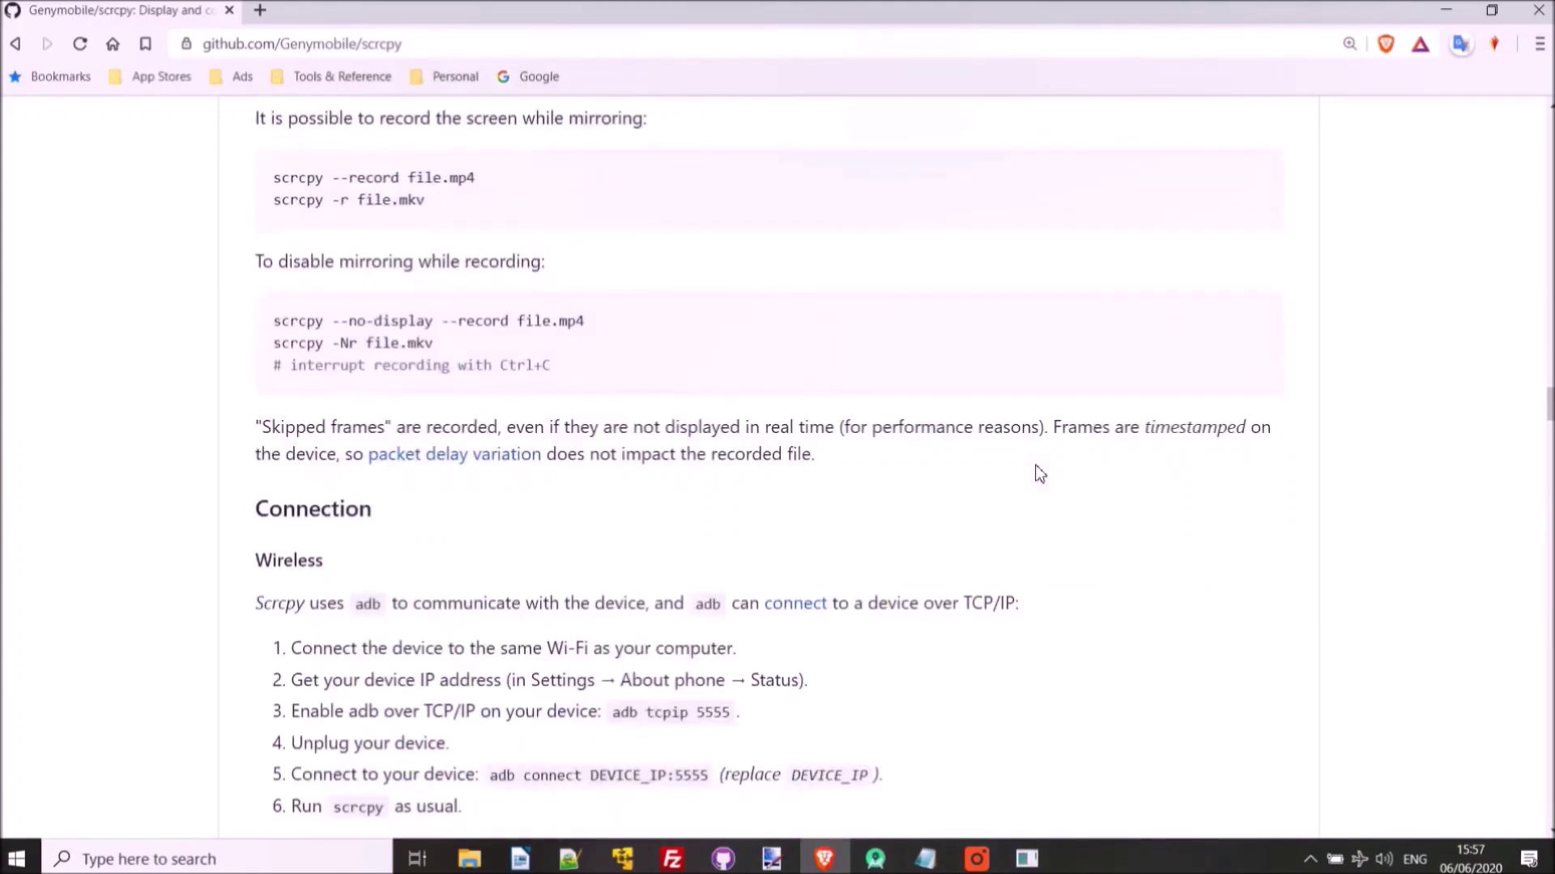
scroll(1039, 476, "down", 20)
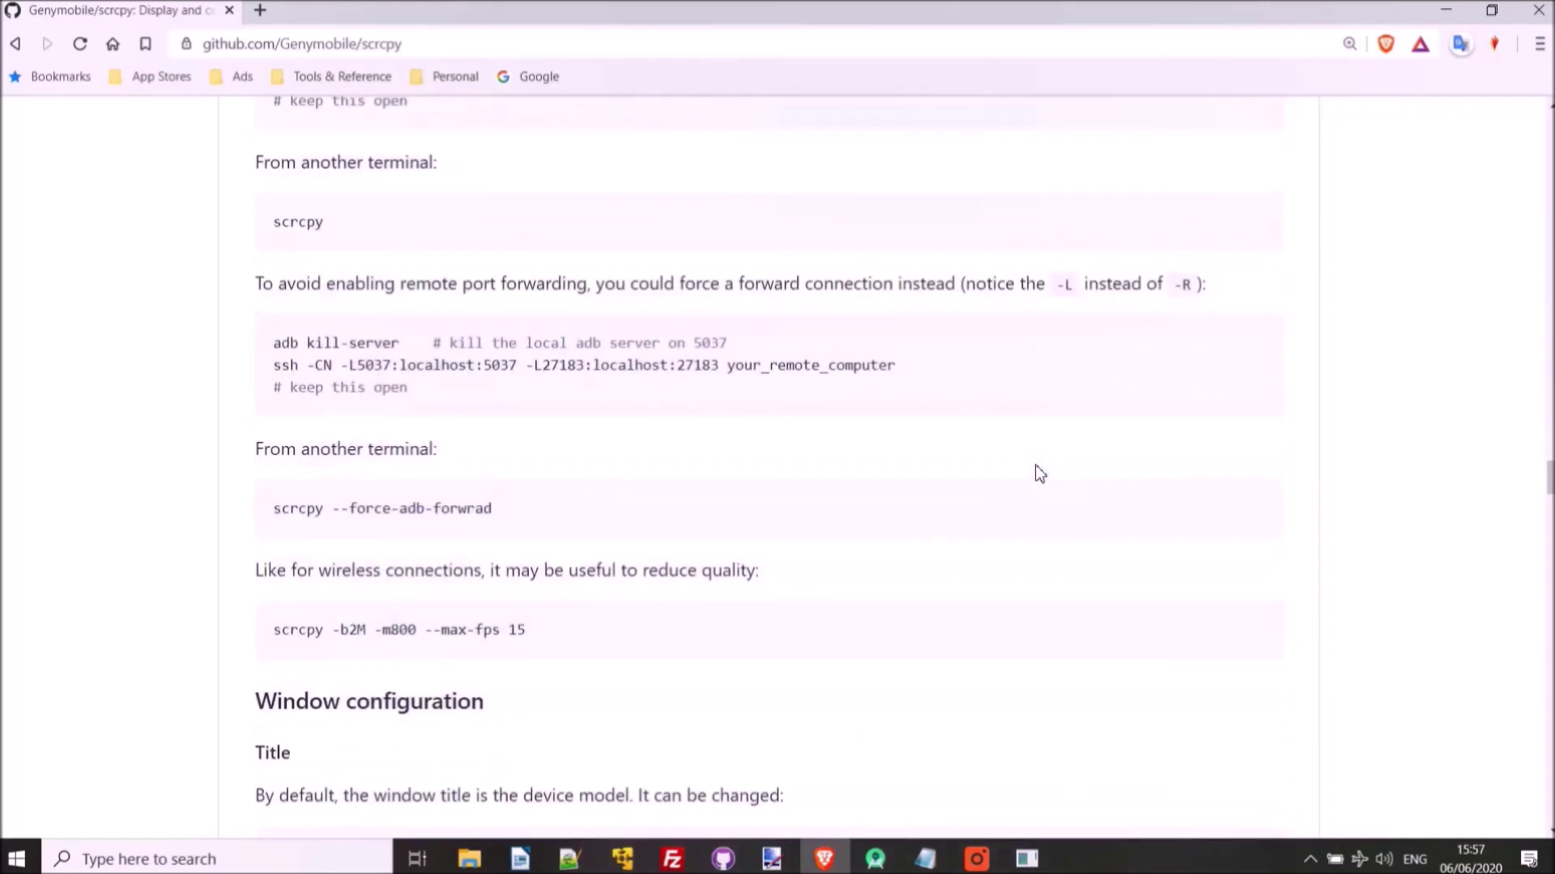
- Find 'wireless' in the README, note the Status location in step 2, and bring up the mirror
key("ctrl+f")
type("wireless")
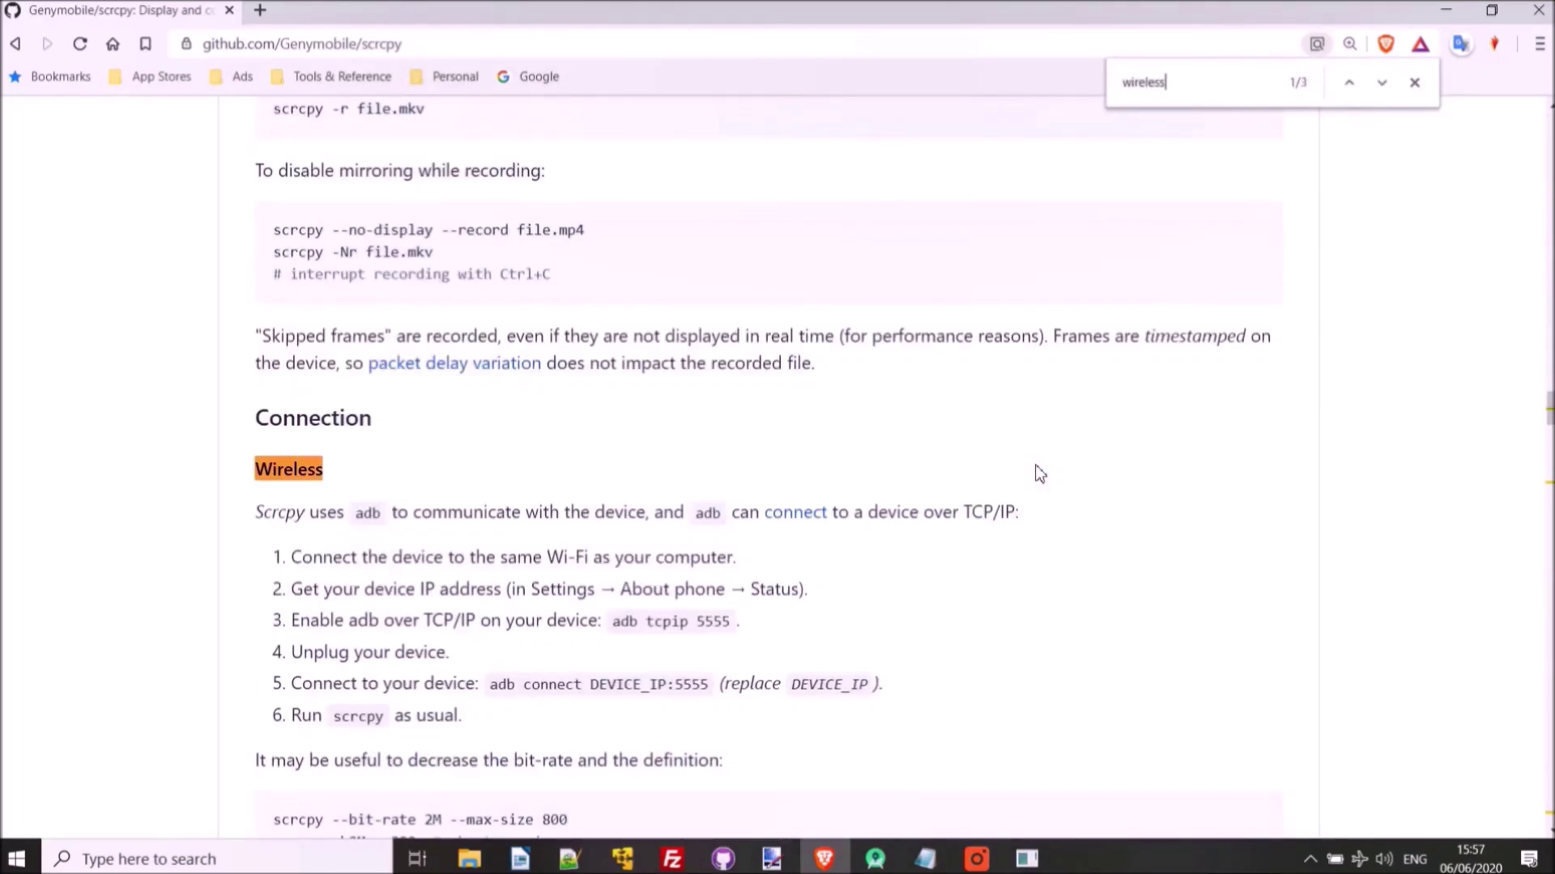
key("Escape")
scroll(1082, 452, "down", 3)
scroll(1076, 445, "down", 3)
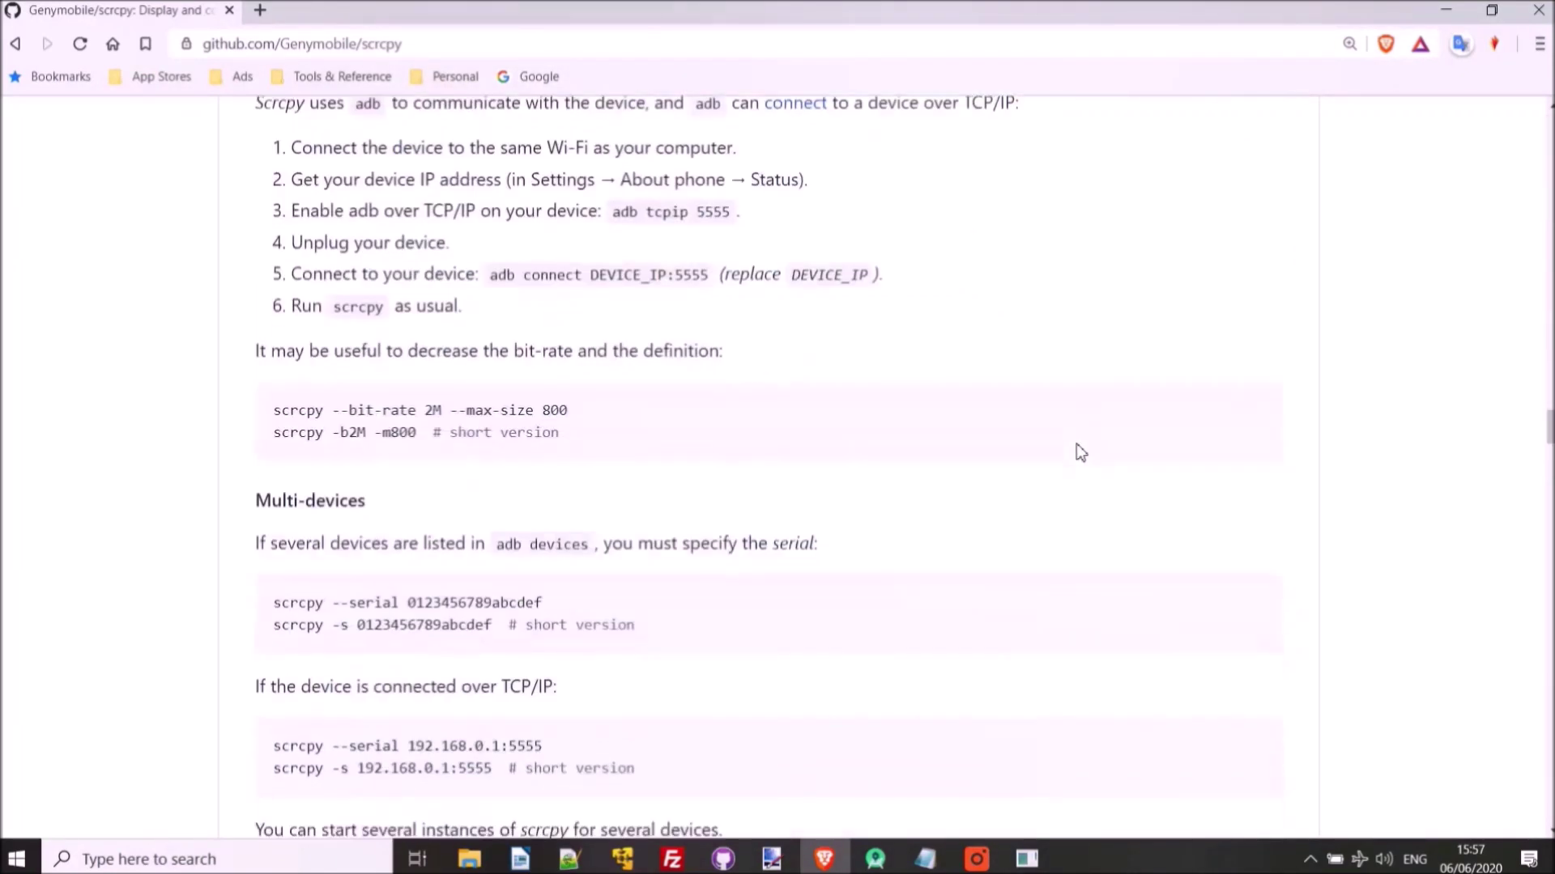
scroll(1074, 445, "up", 1)
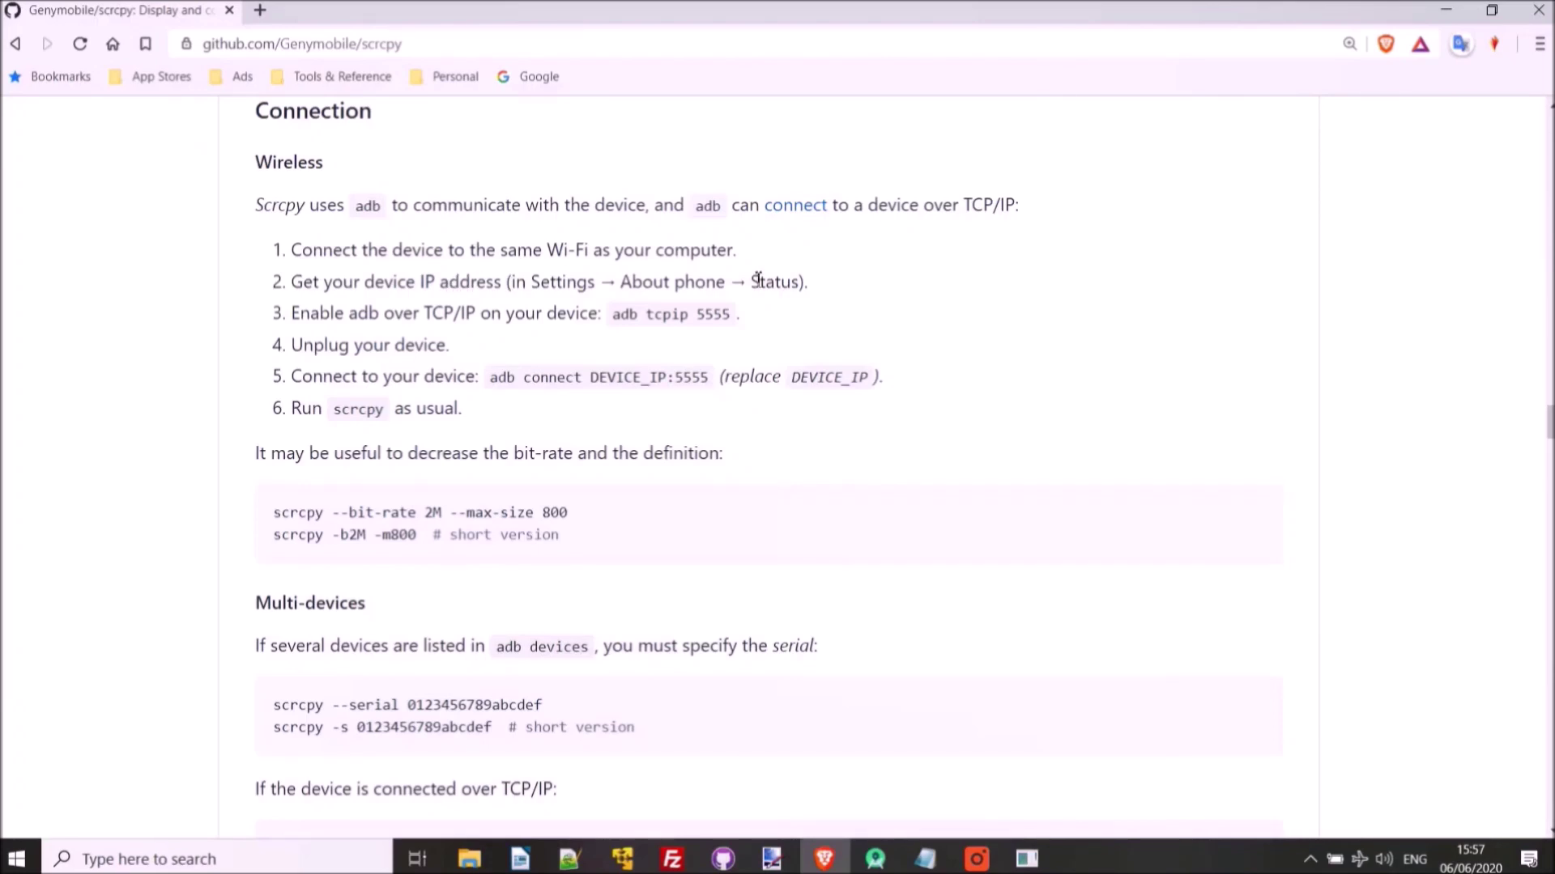
left_click_drag(765, 283, 790, 285)
left_click(803, 292)
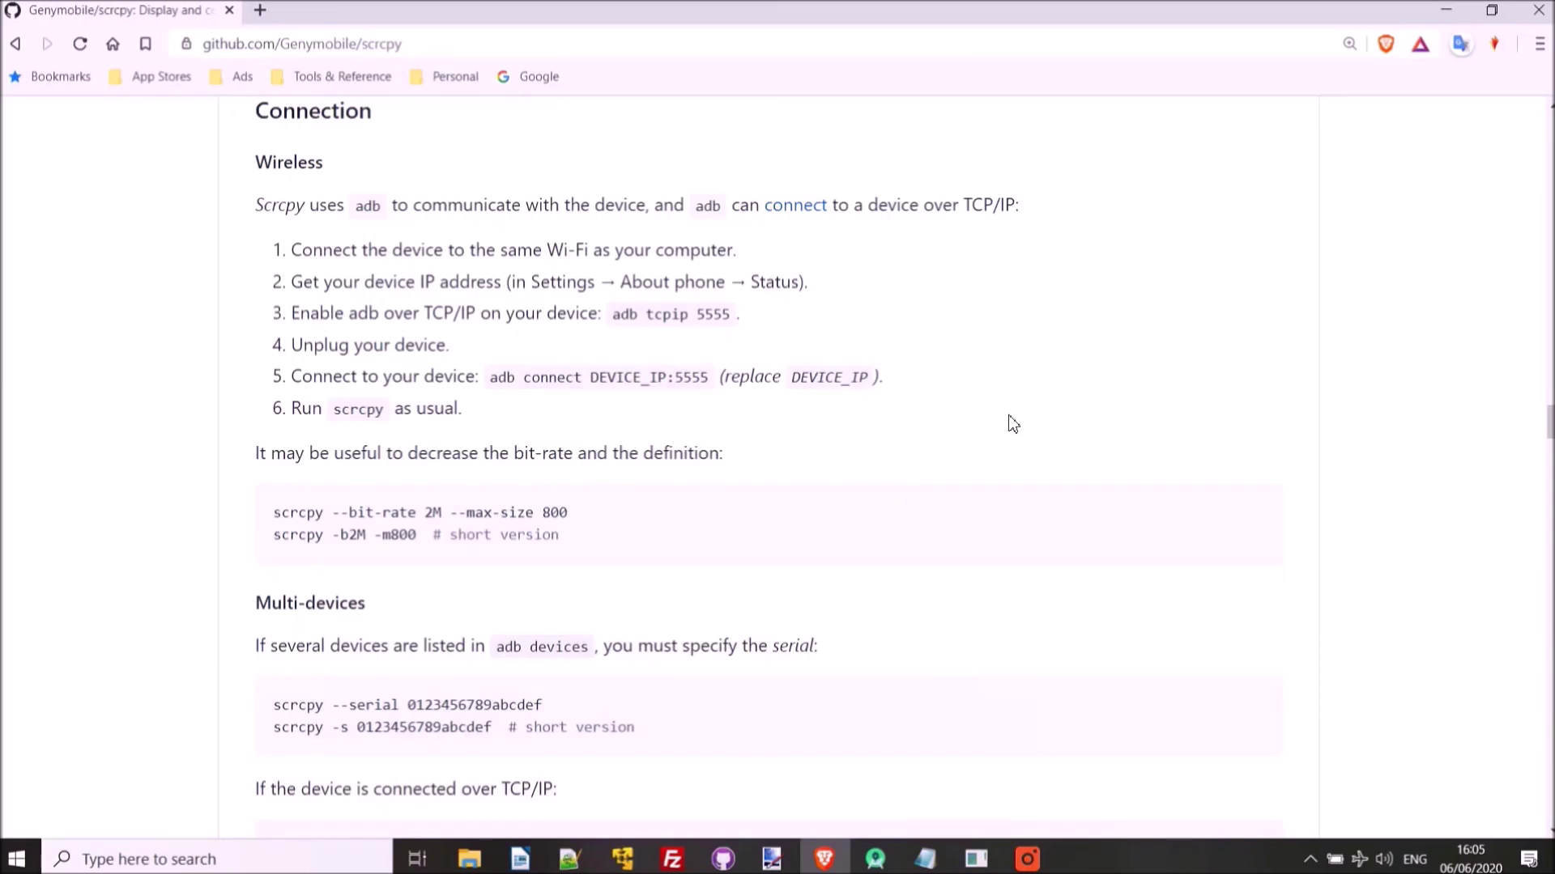
left_click(975, 859)
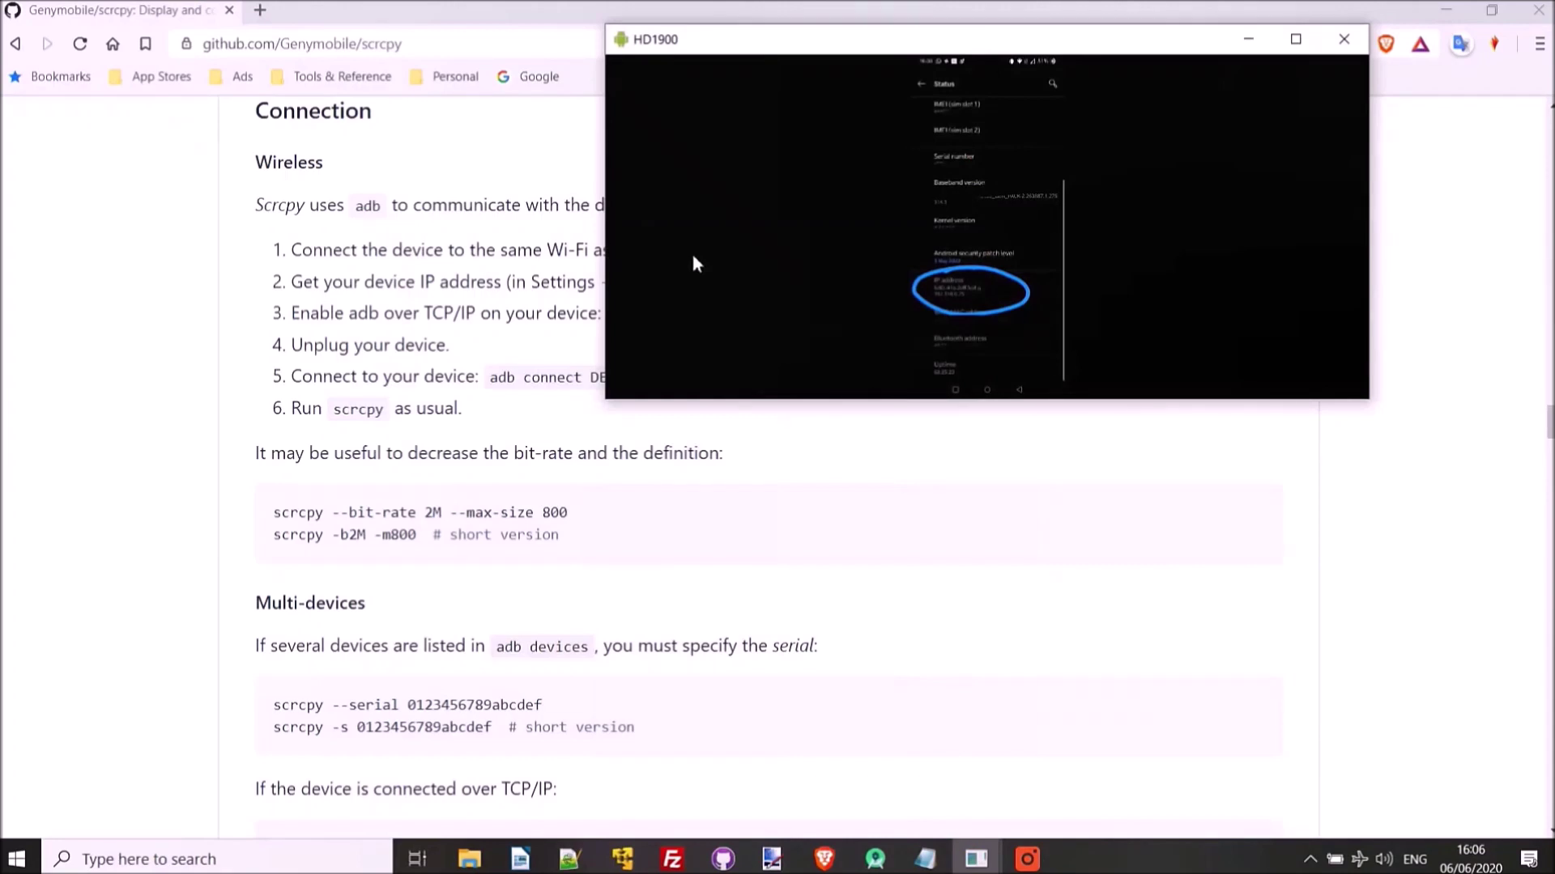
- Maximize the HD1900 mirror to read the IP address, then highlight the adb tcpip 5555 command
double_click(970, 34)
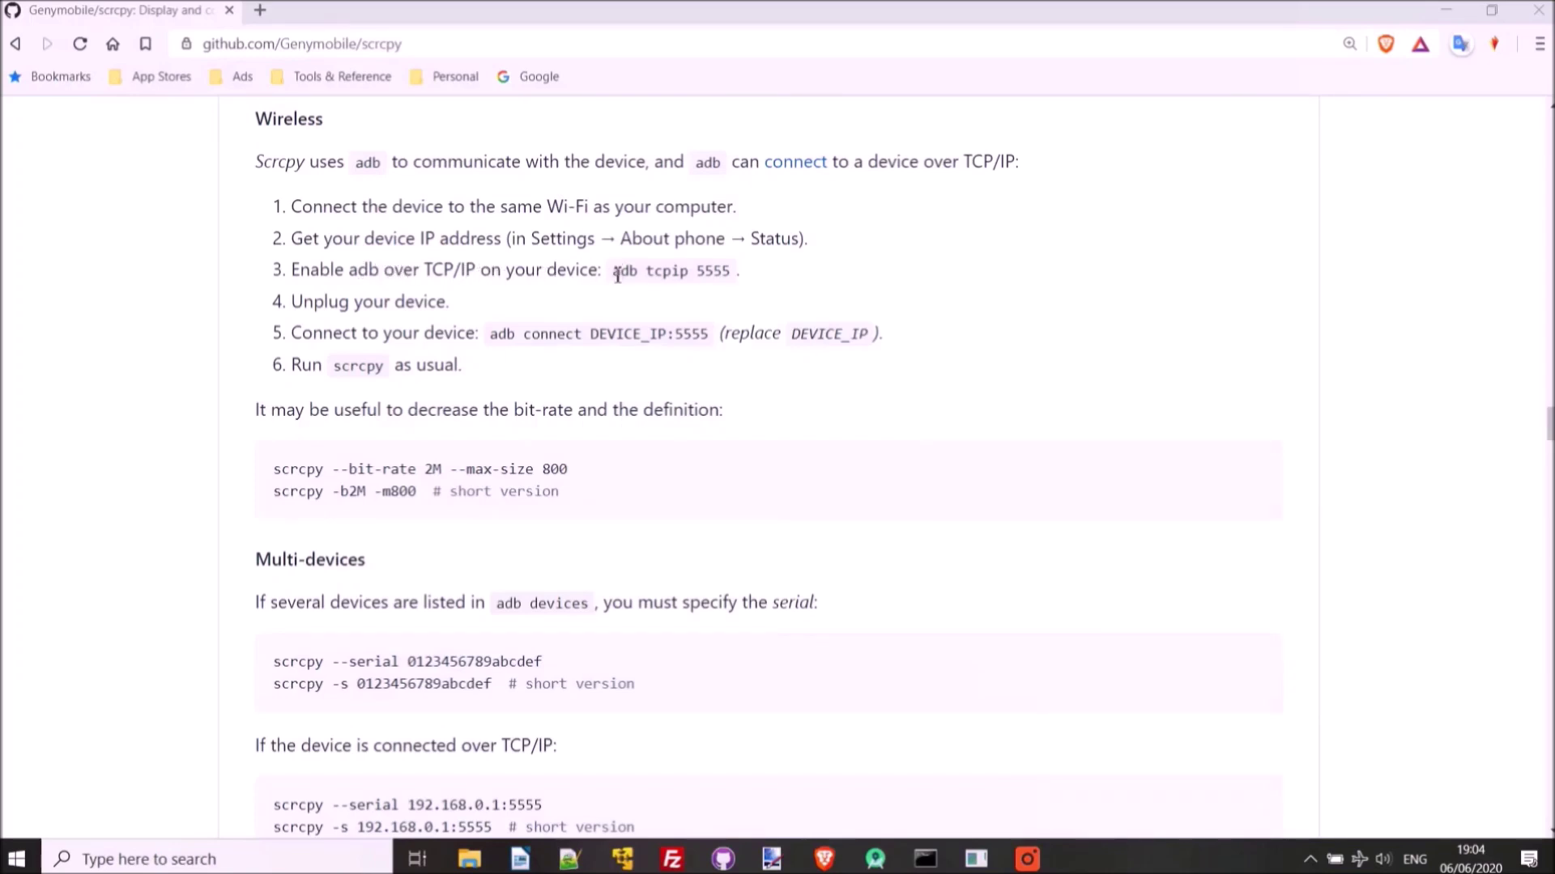
left_click_drag(613, 272, 736, 277)
key("ctrl+c")
- Open a Command Prompt window from the Run box with cmd
left_click(750, 288)
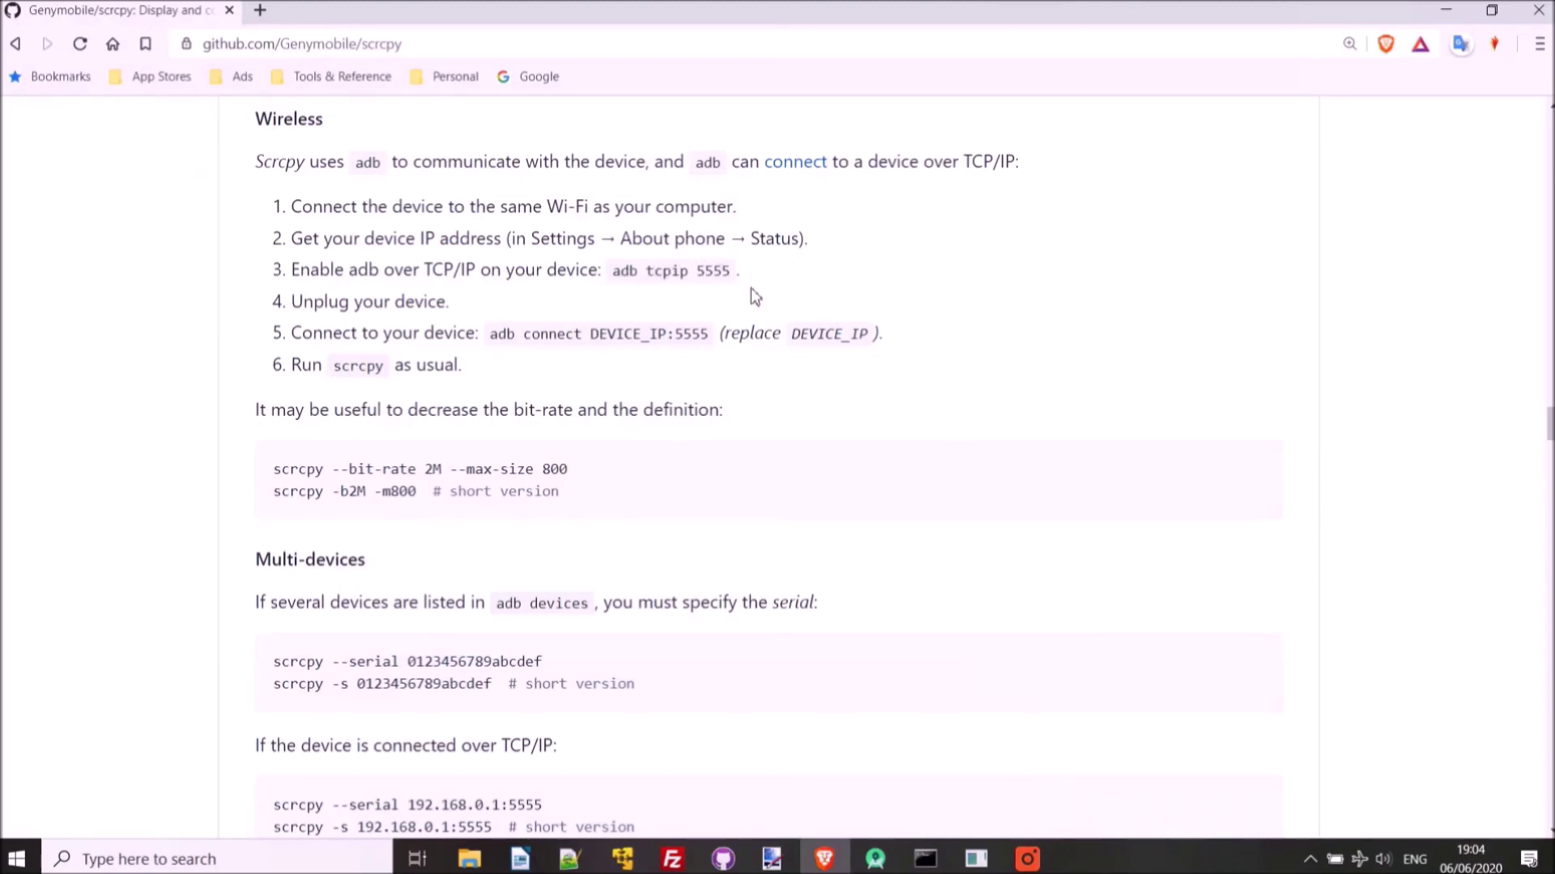
key("super+r")
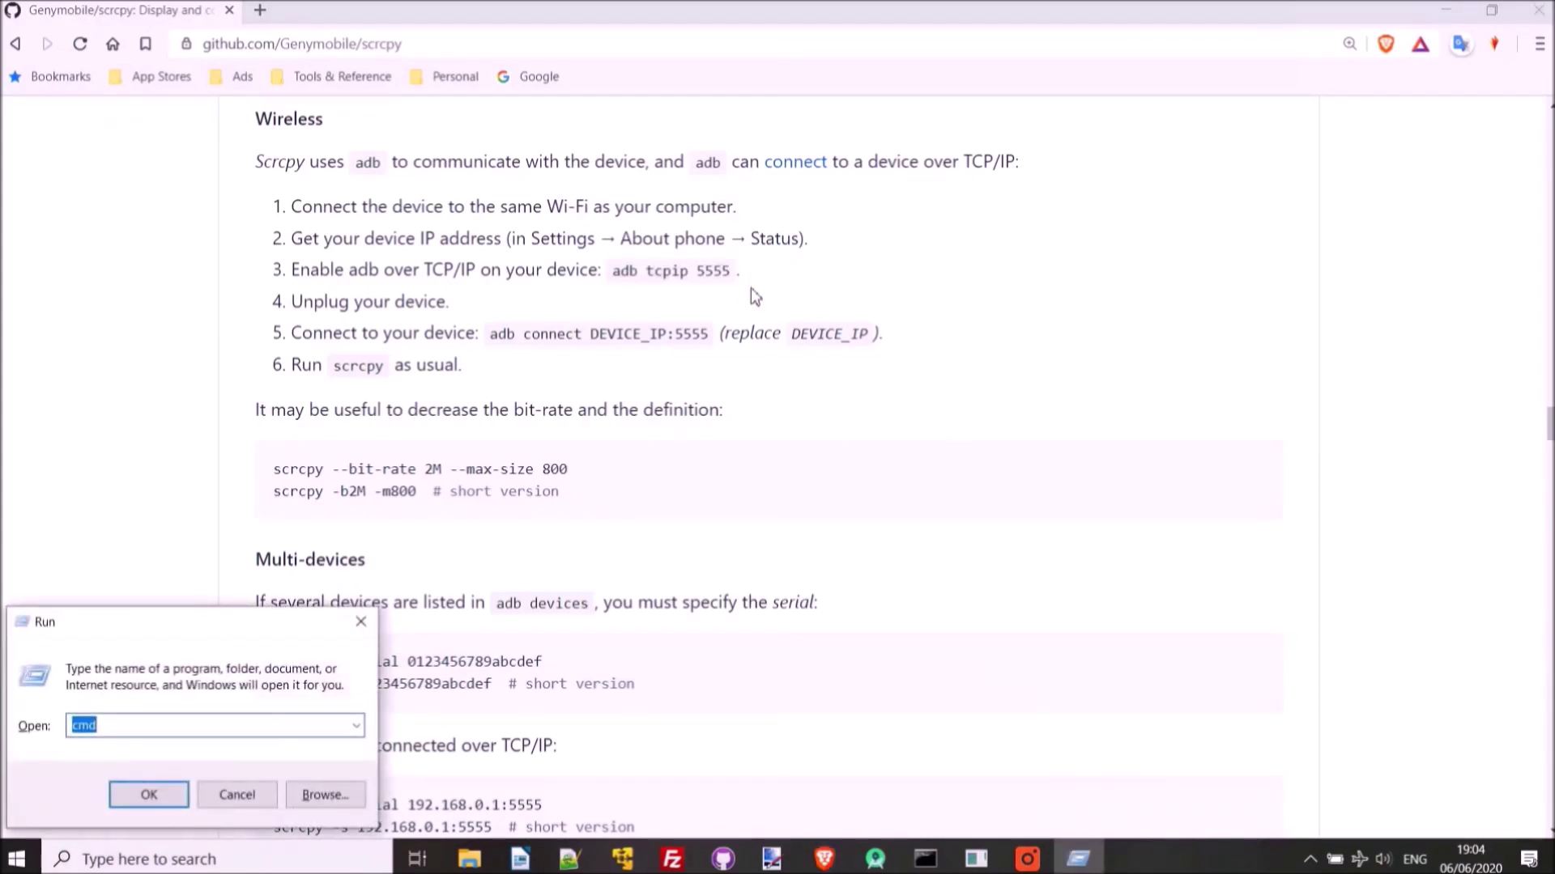
type("cmd")
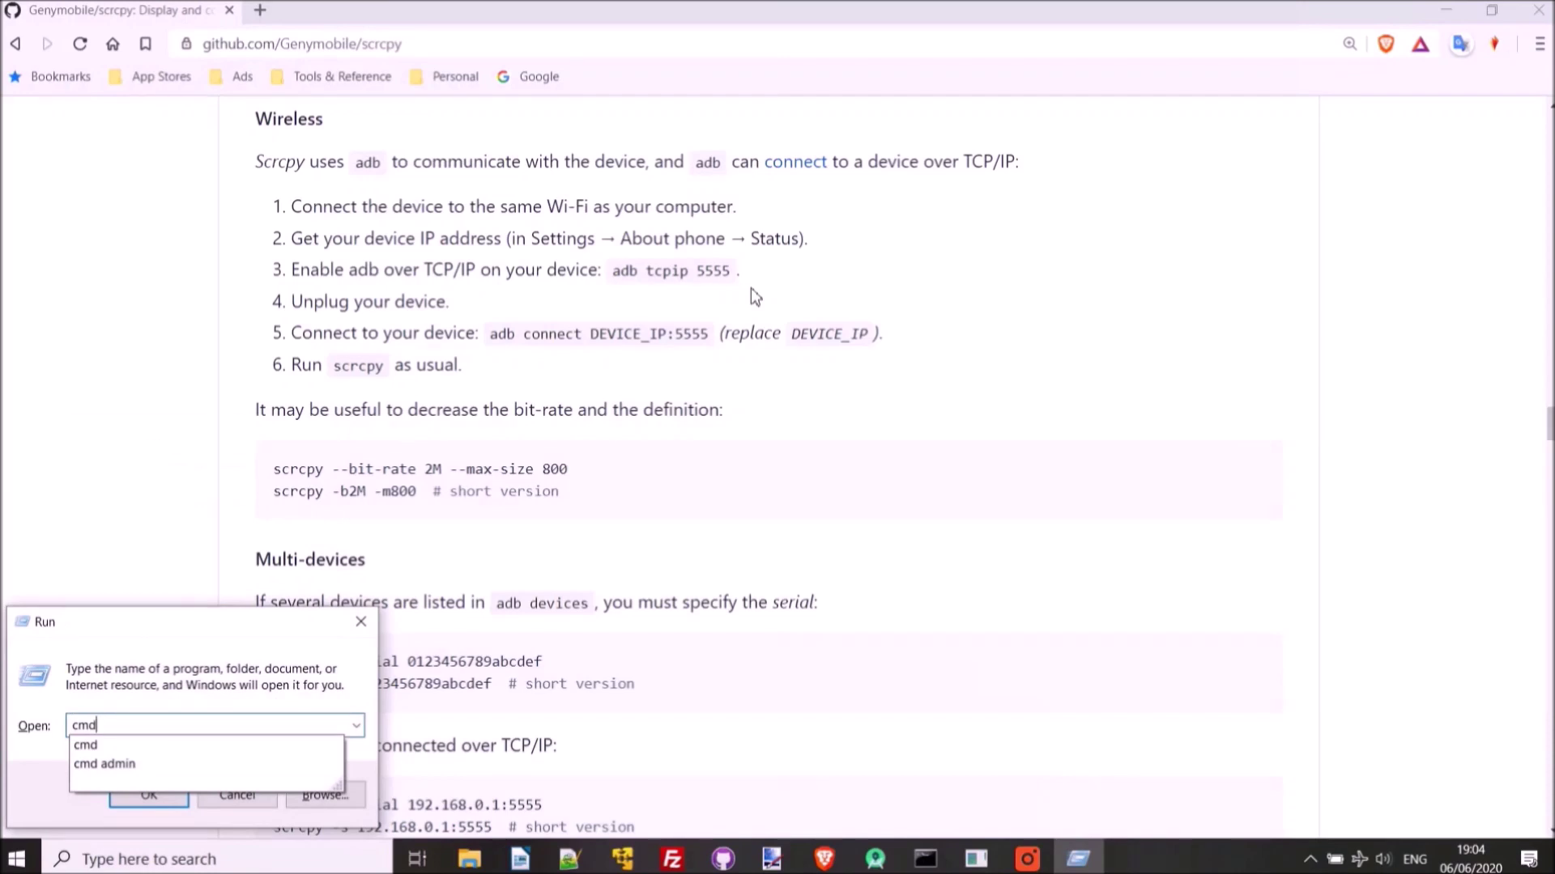
key("Return")
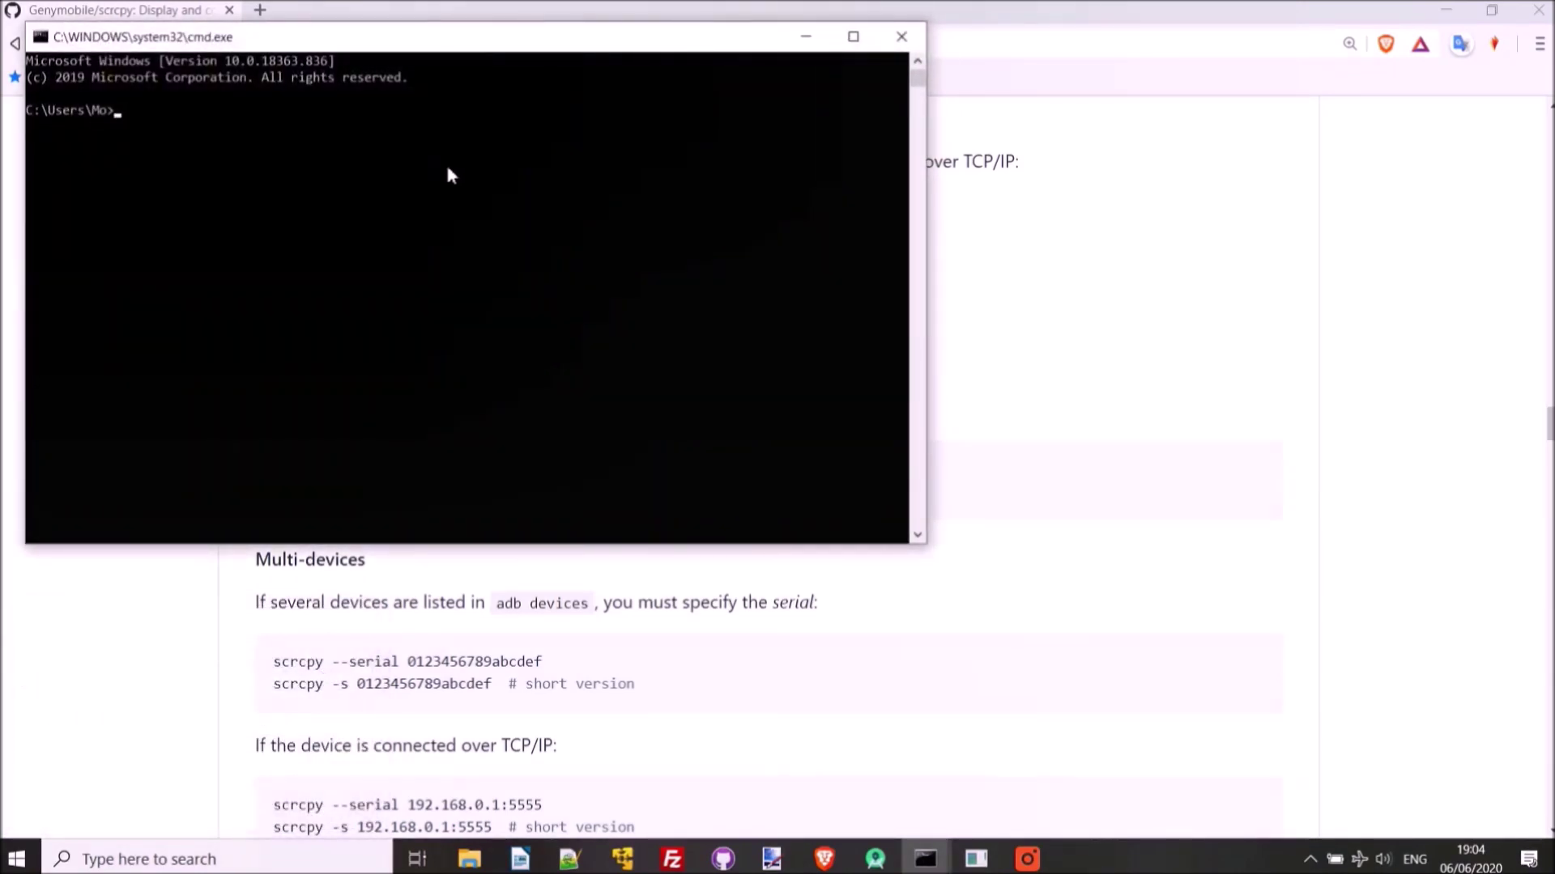
- Run adb tcpip 5555 to restart adb in TCP mode on port 5555, then move the console aside
key("ctrl+v")
key("Return")
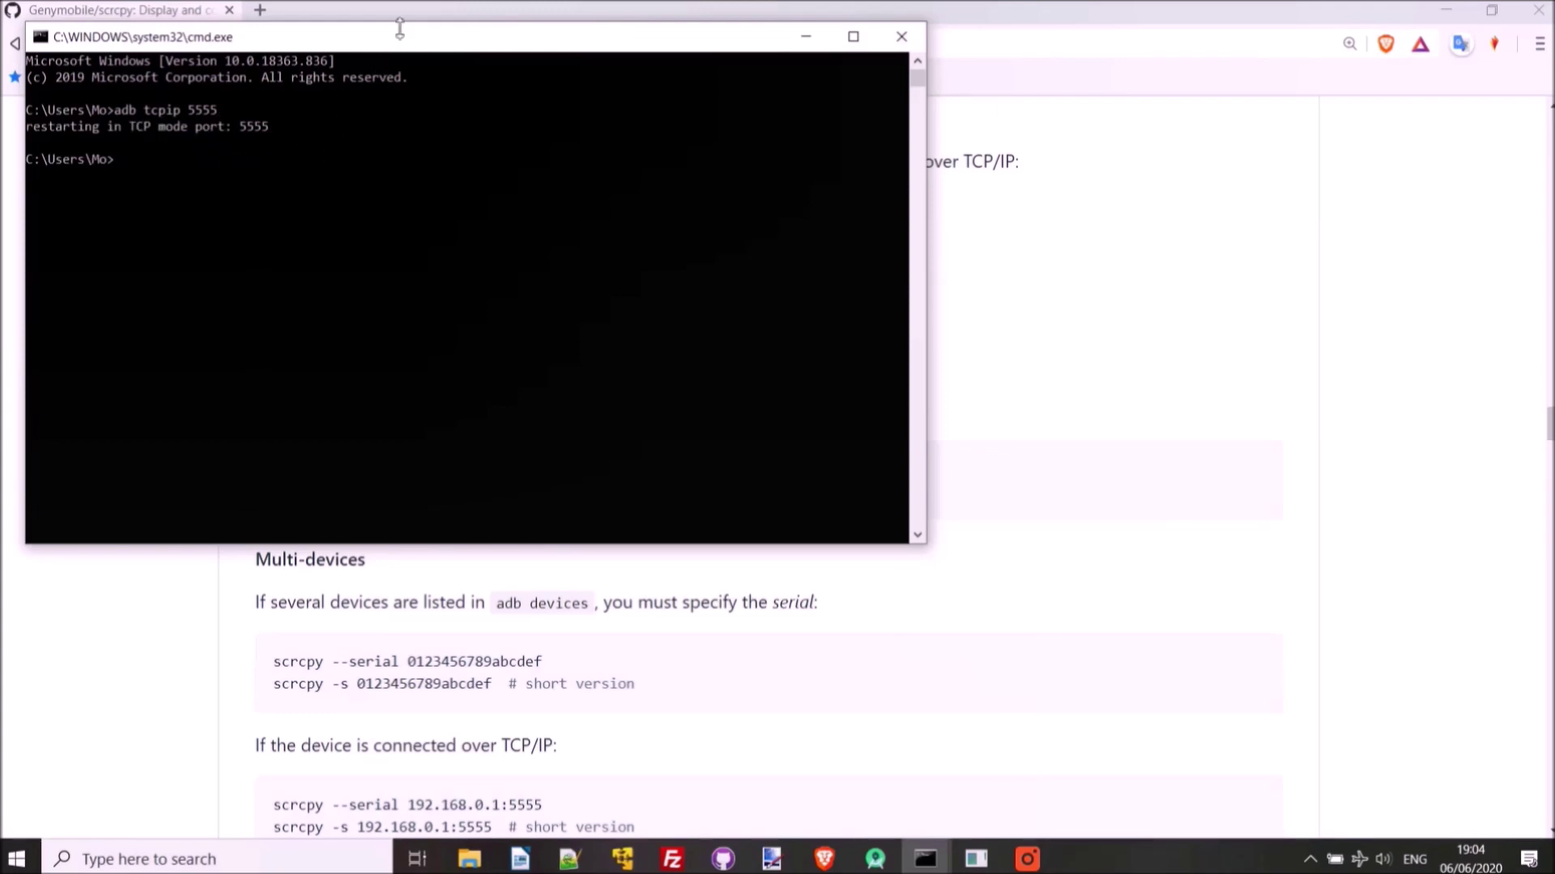
left_click_drag(409, 42, 1003, 194)
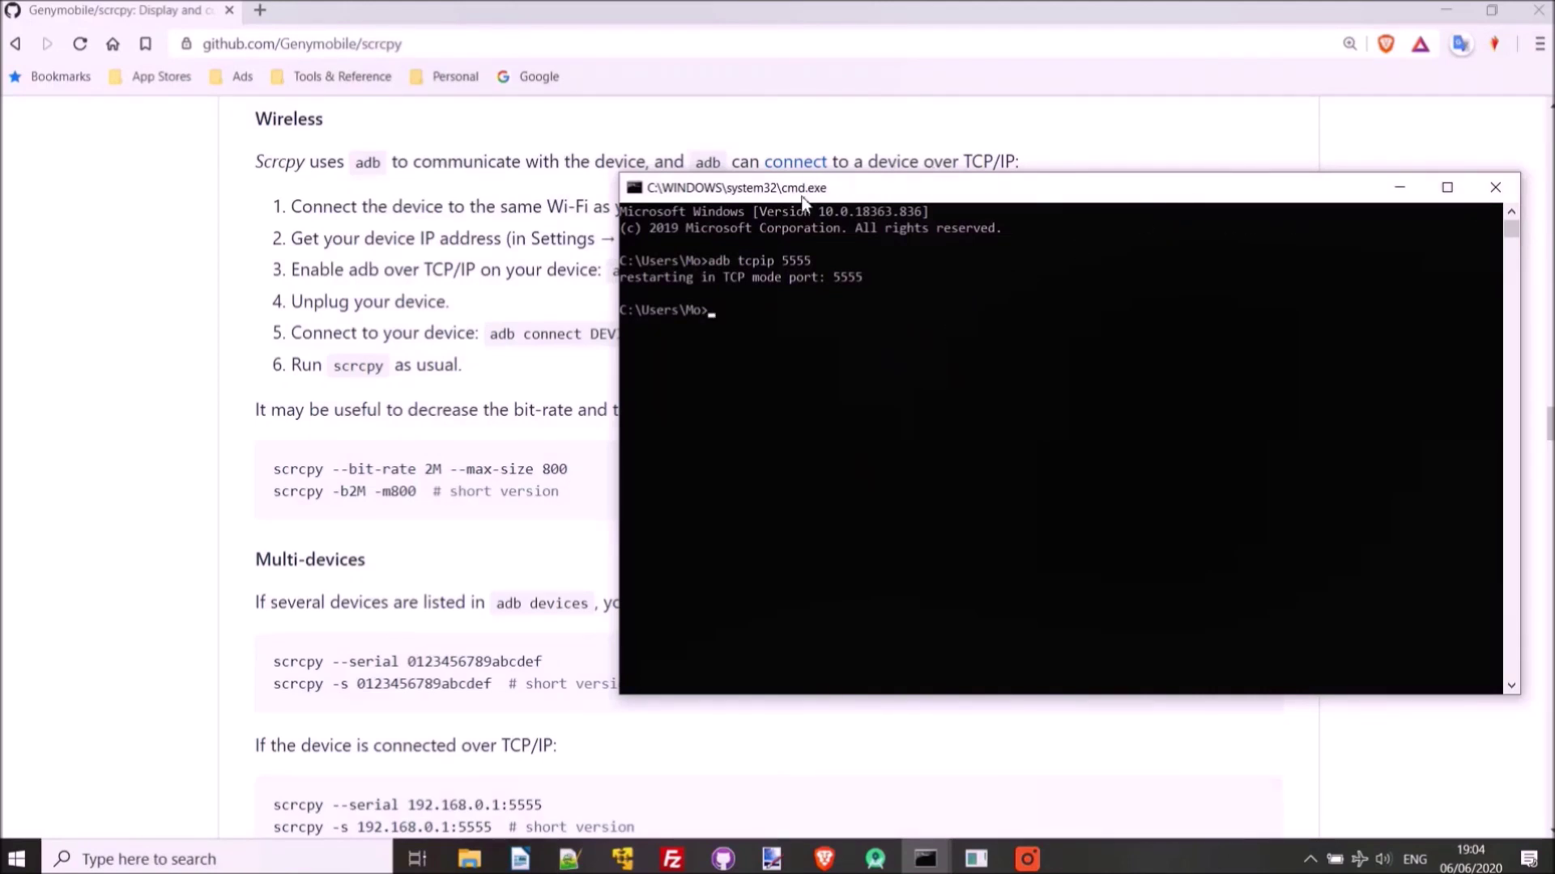
left_click_drag(801, 201, 878, 344)
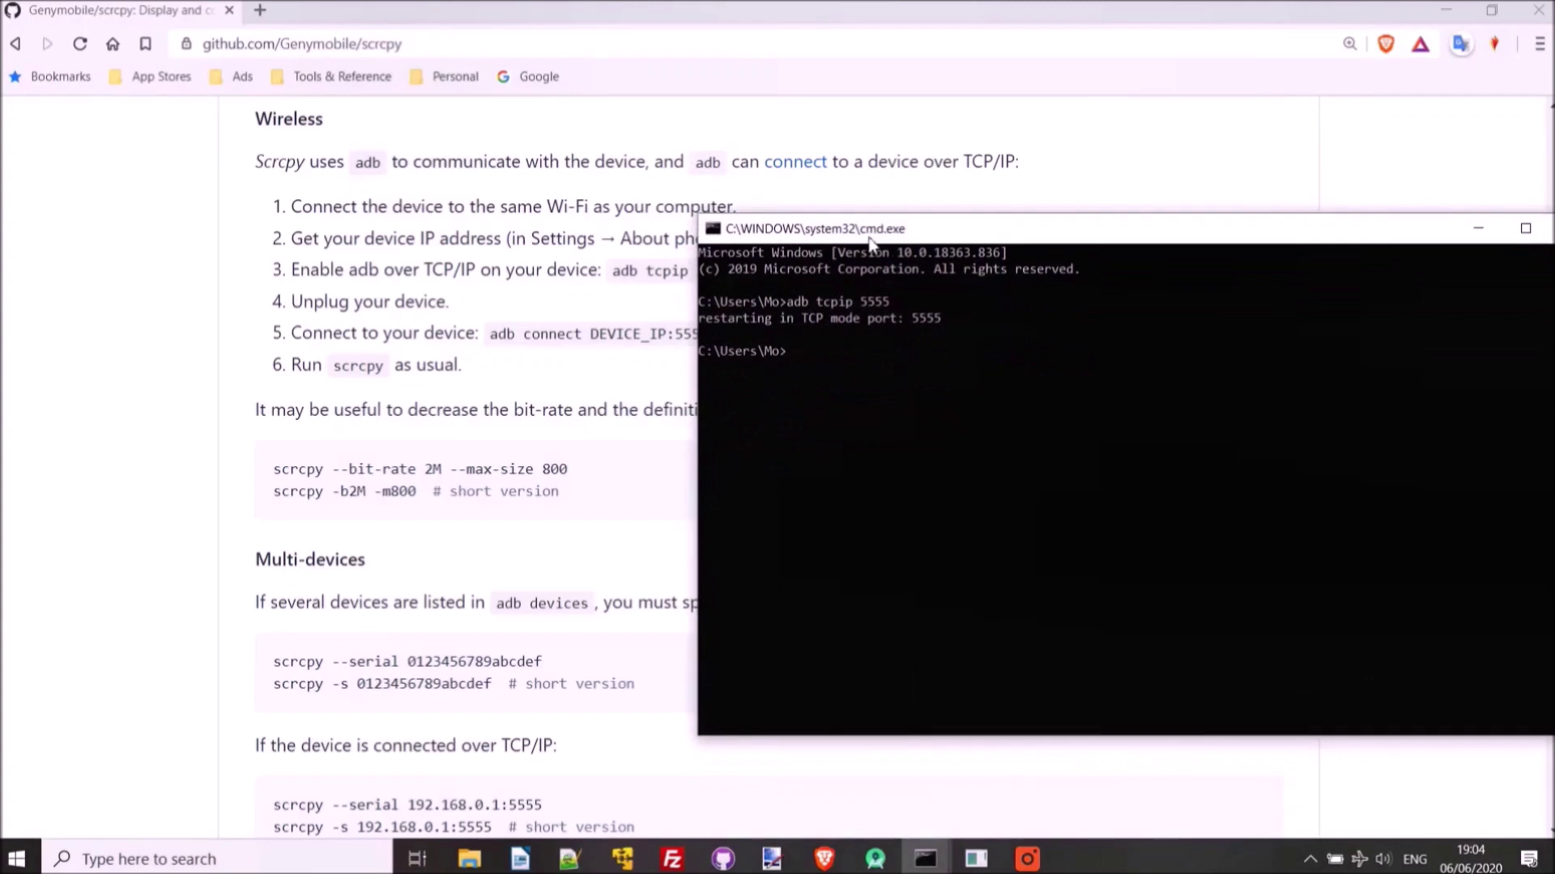
- Copy the README's adb connect command and run it as adb connect 192.168.0.75:5555
left_click(493, 340)
left_click_drag(493, 340, 711, 335)
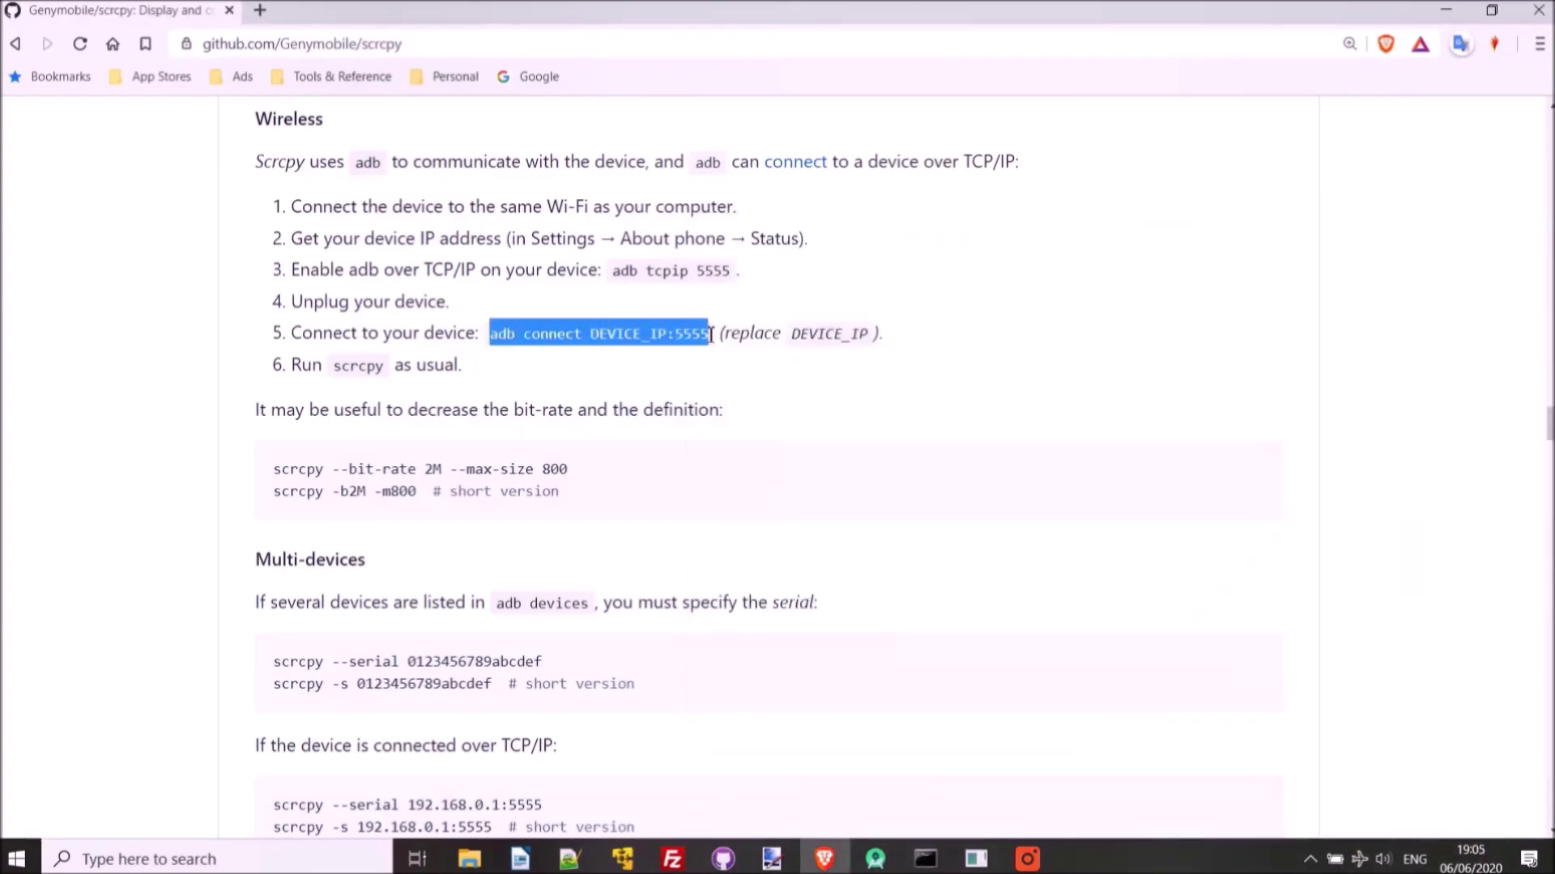
key("ctrl+c")
left_click(946, 395)
key("ctrl+v")
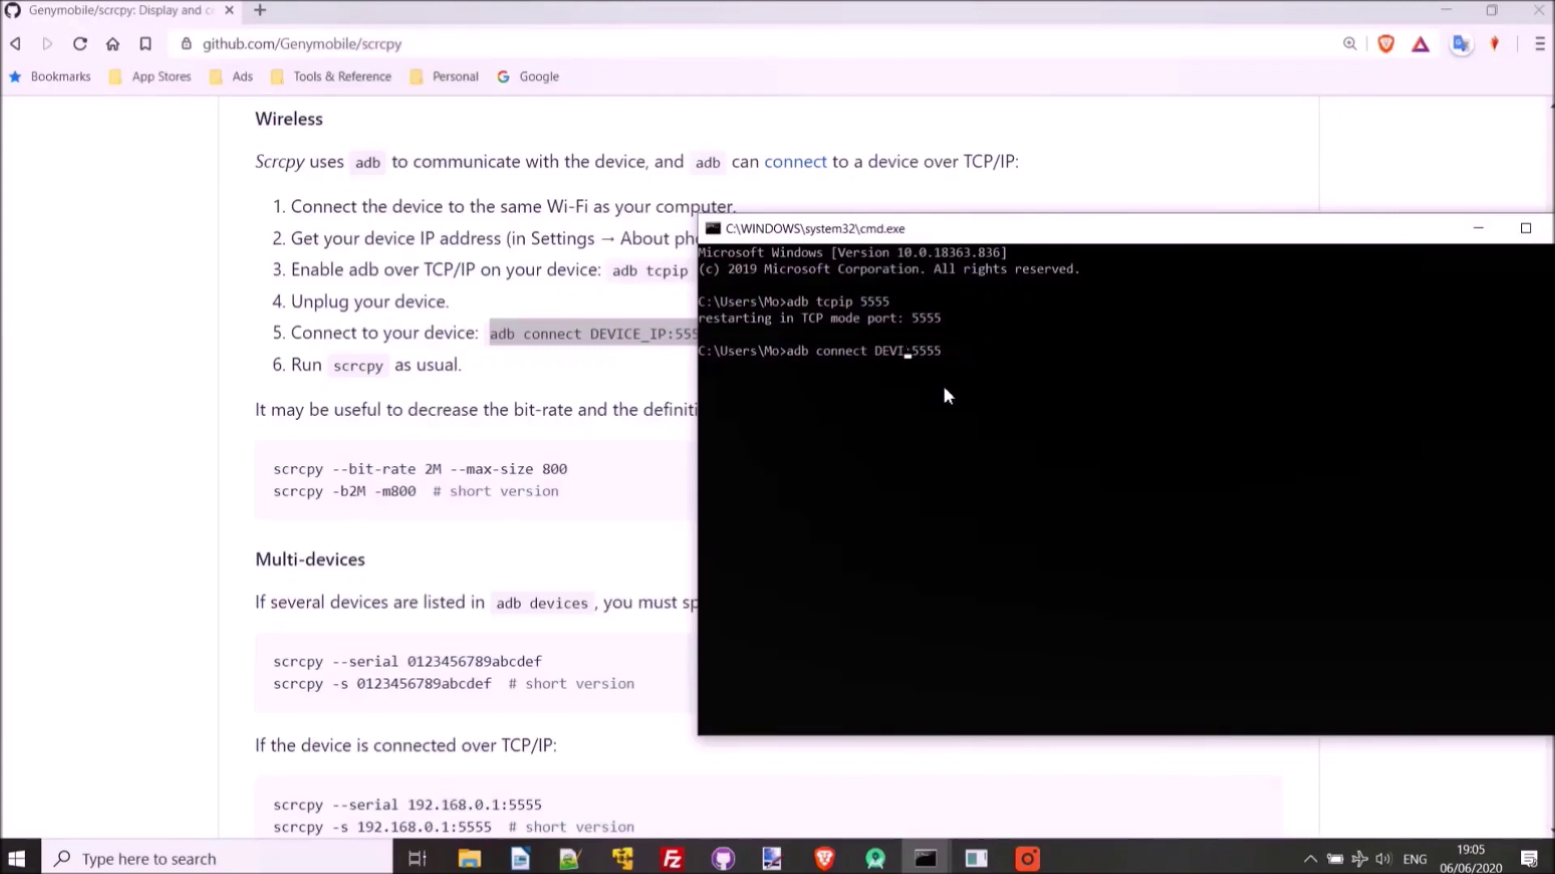
key("BackSpace")
key("BackSpace")
key("BackSpace")
key("BackSpace")
type("192.168.0.75")
key("Return")
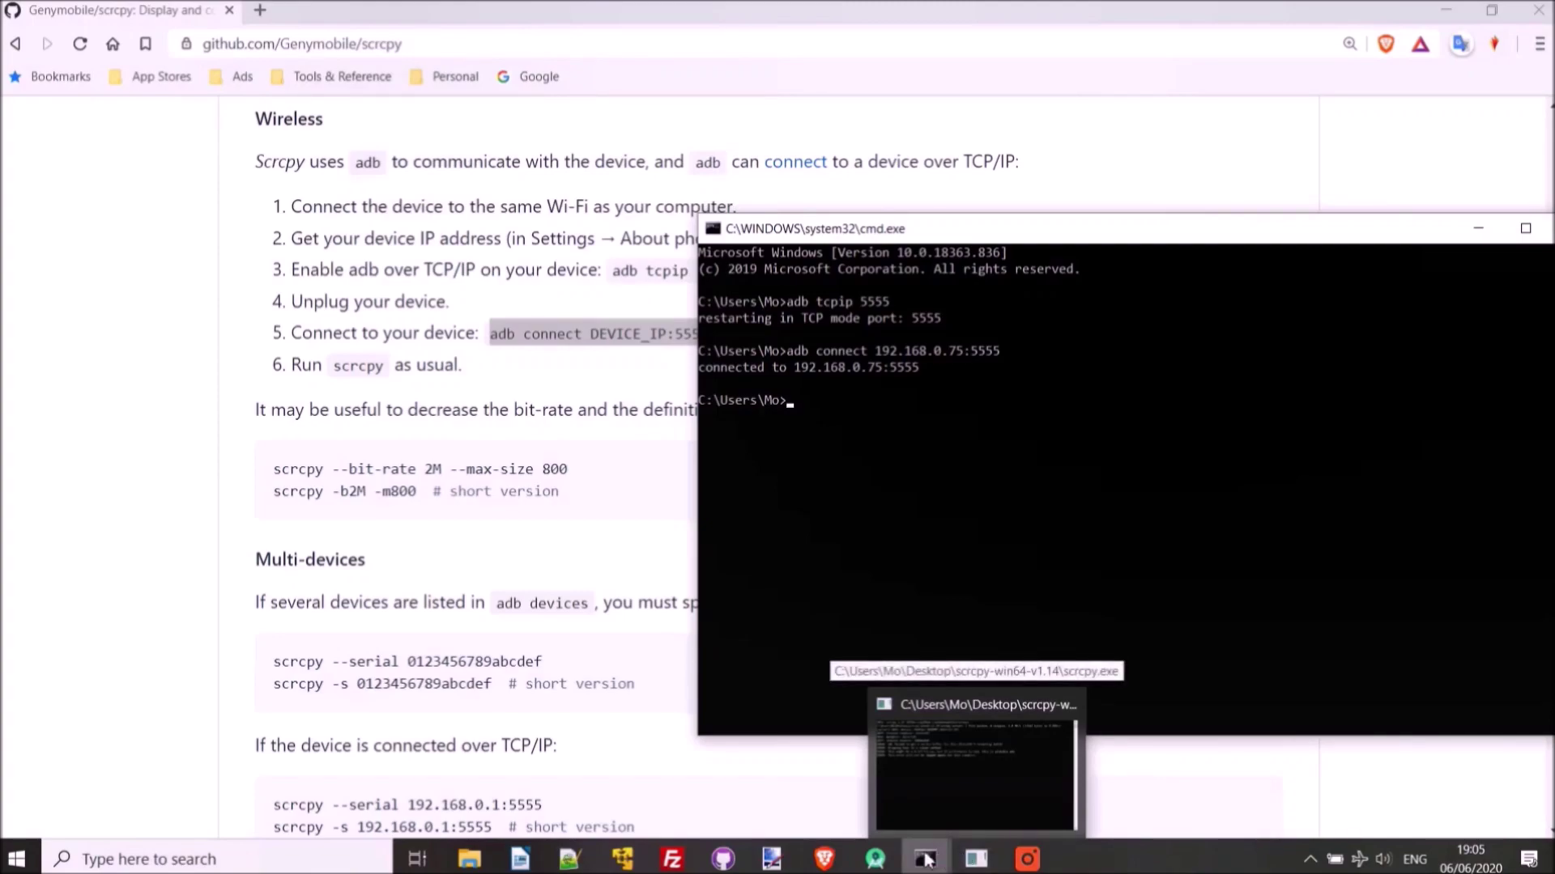
- Close both Command Prompt windows and the disconnected scrcpy console
mouse_move(925, 860)
left_click(905, 704)
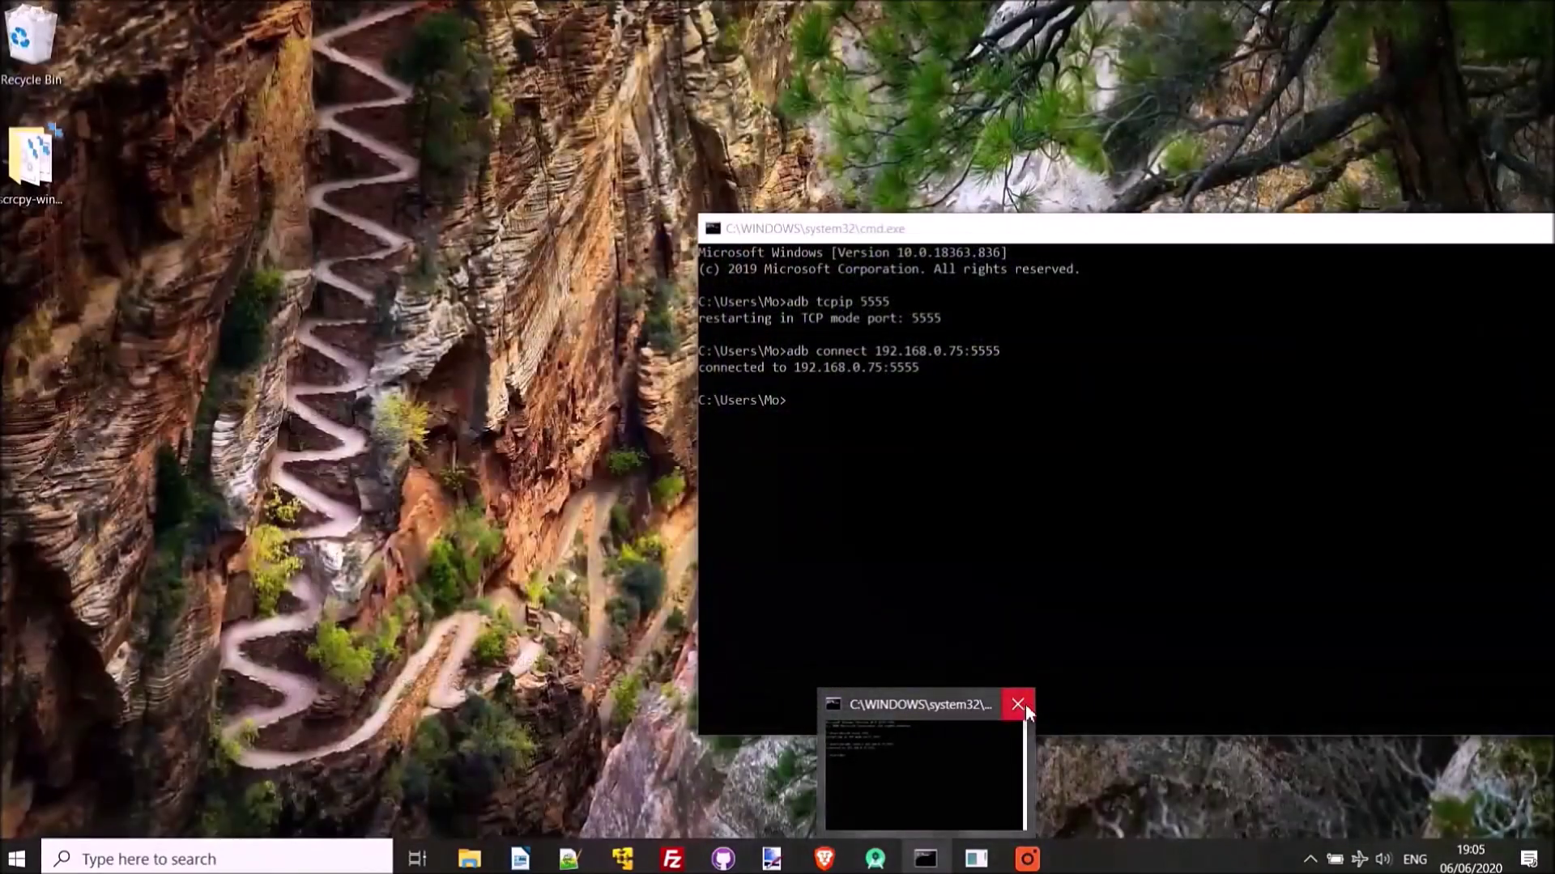
left_click(1023, 704)
left_click(926, 859)
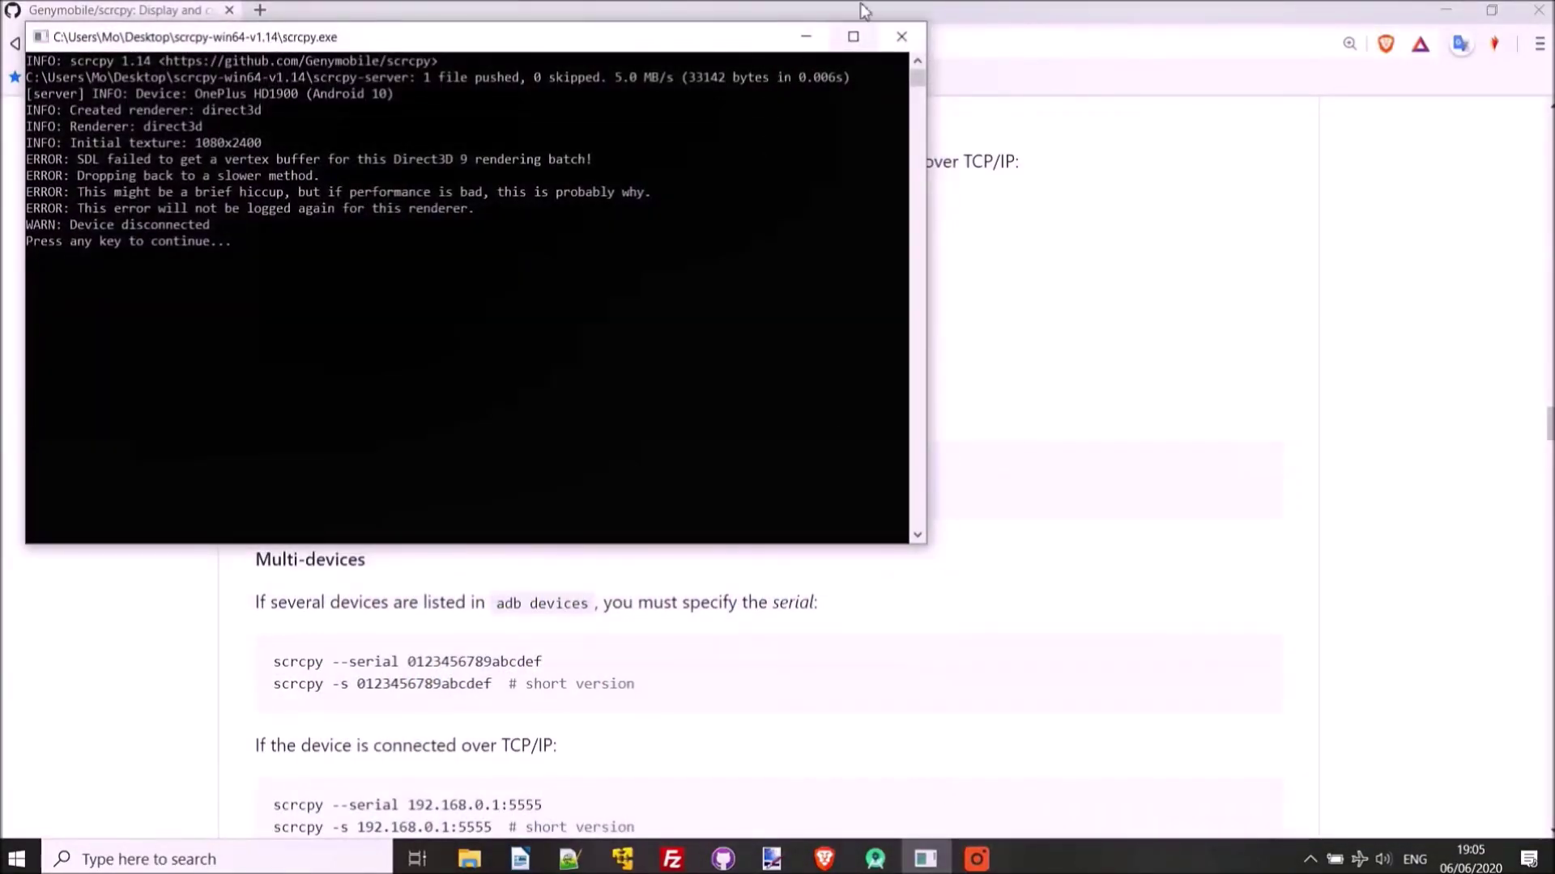
left_click(904, 38)
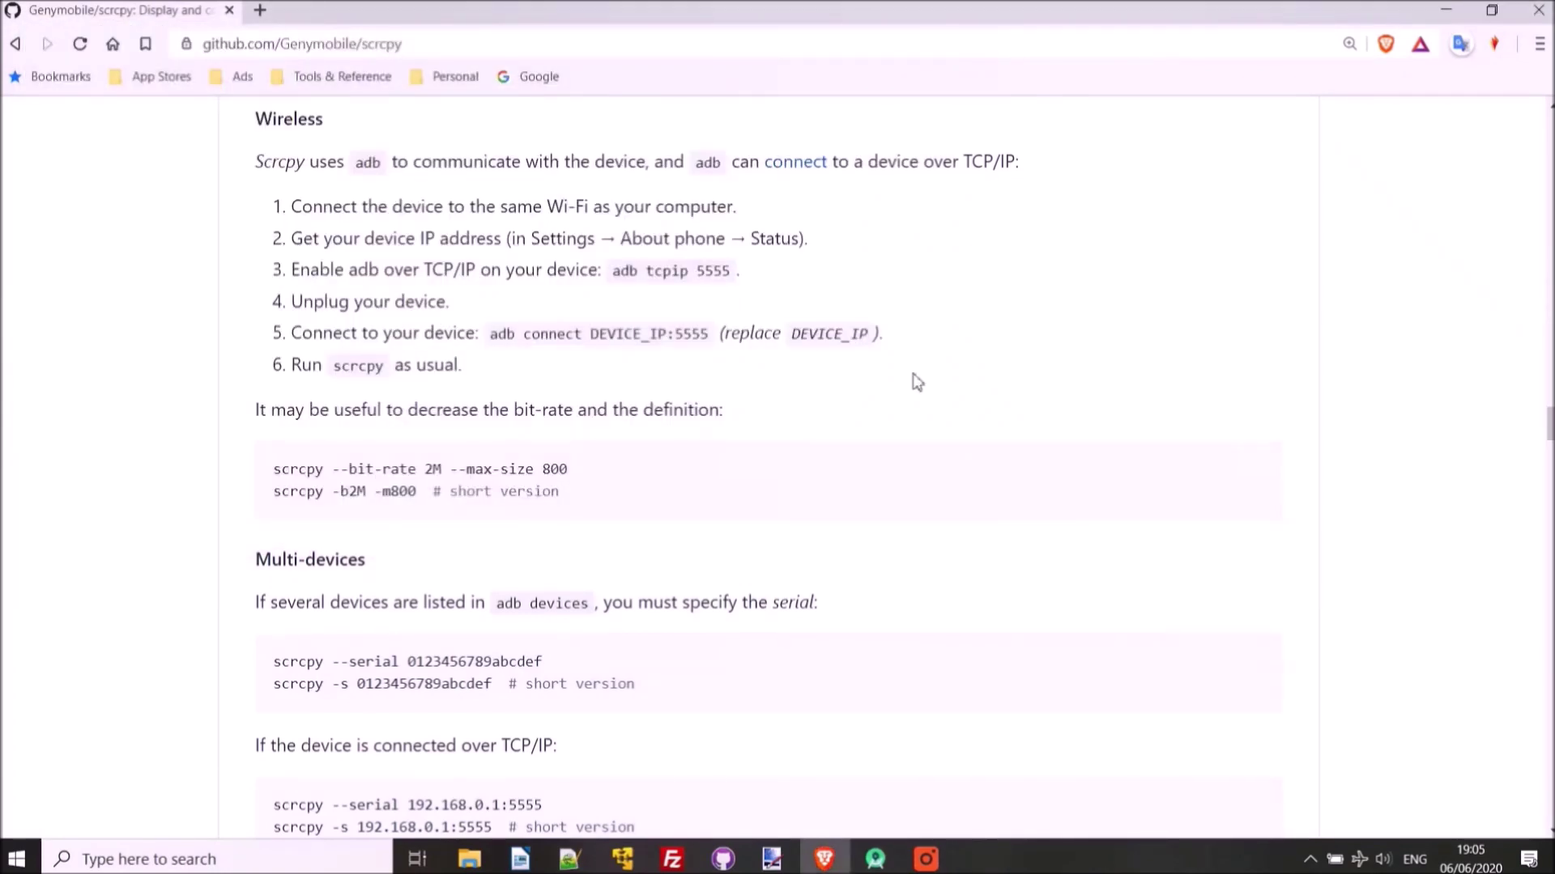
- Open Desktop > scrcpy-win64-v1.14 in File Explorer and launch scrcpy.exe
key("super+e")
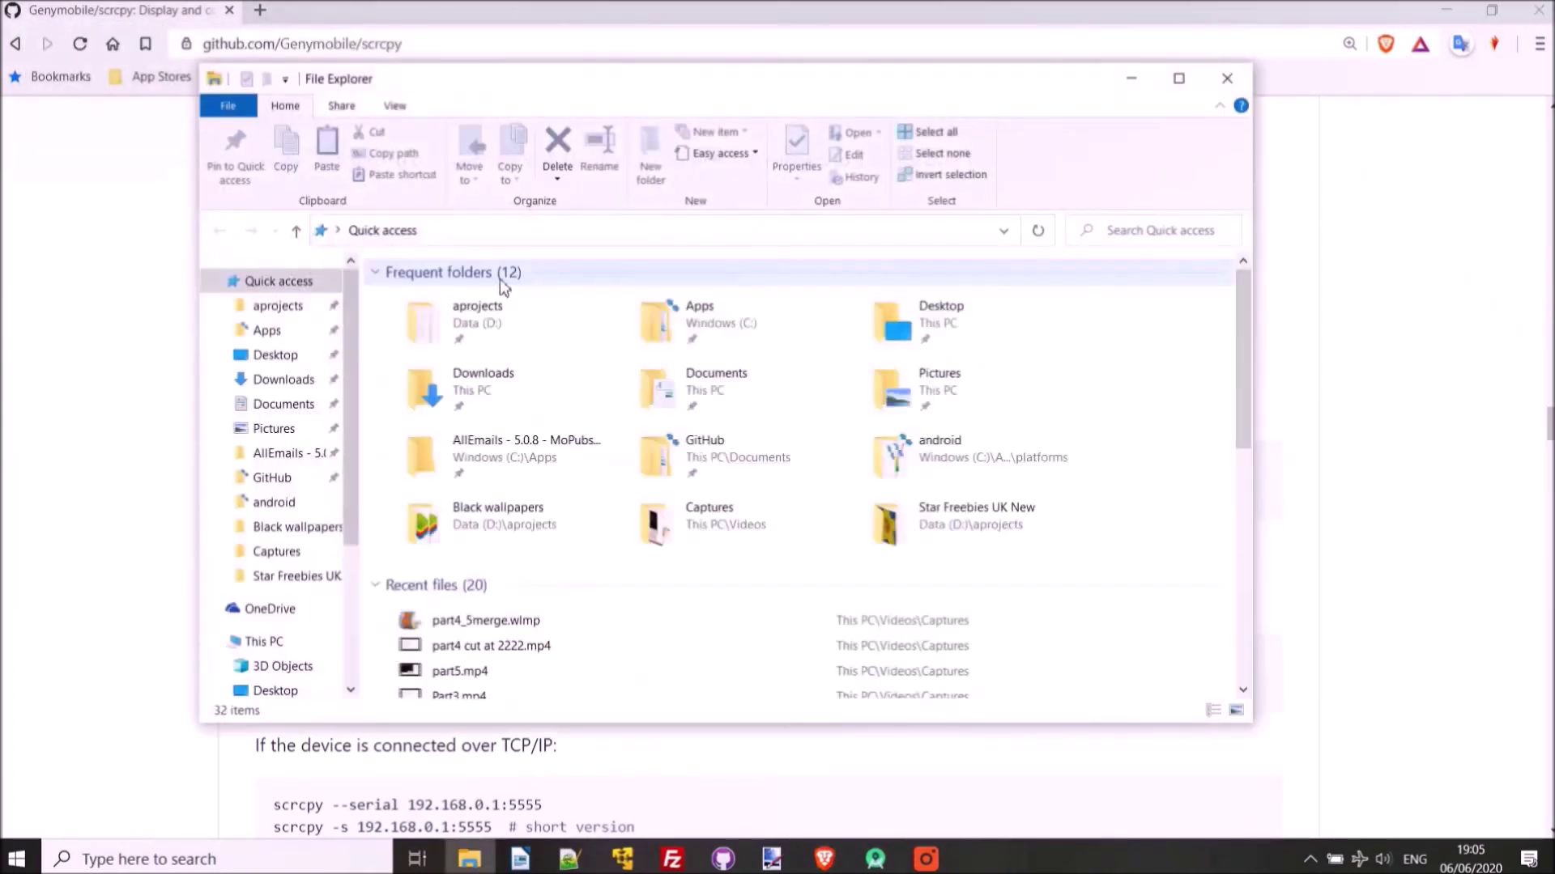
left_click(271, 358)
double_click(556, 301)
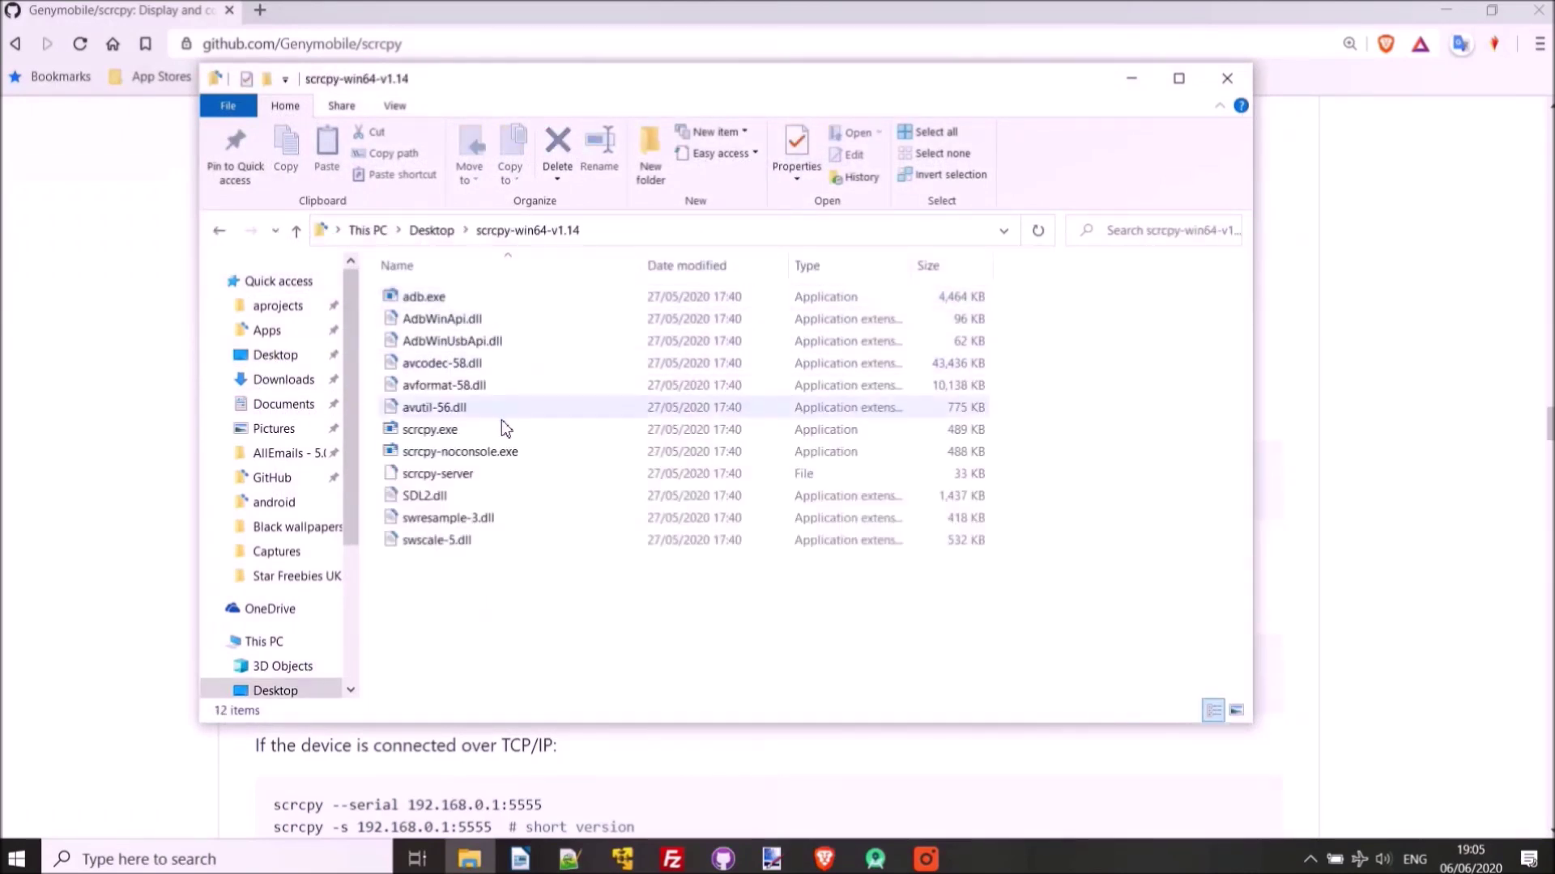
left_click(449, 435)
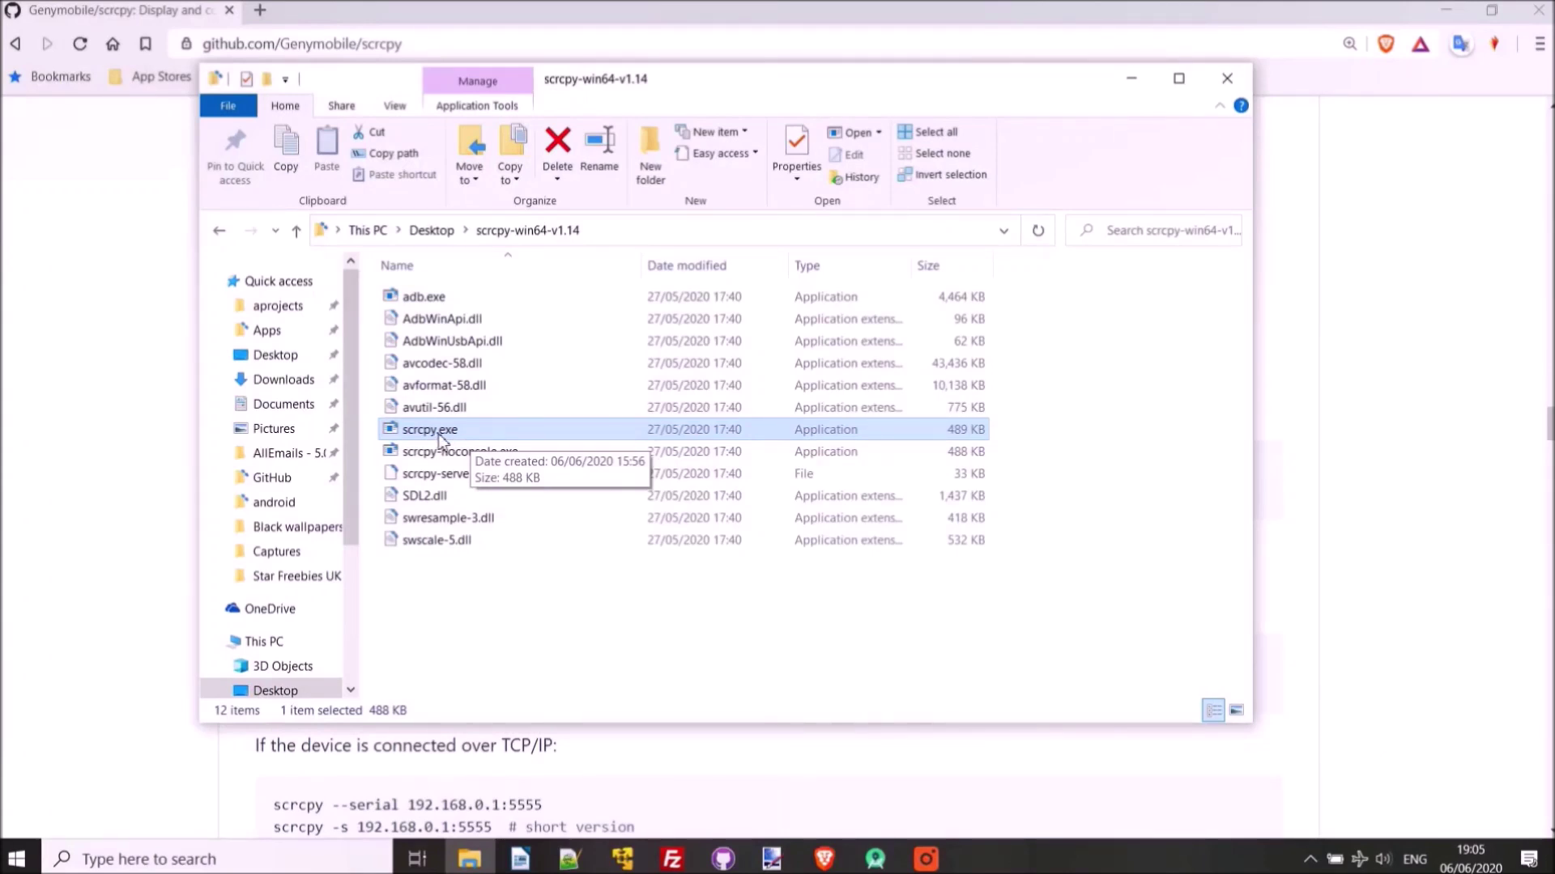
left_click(78, 384)
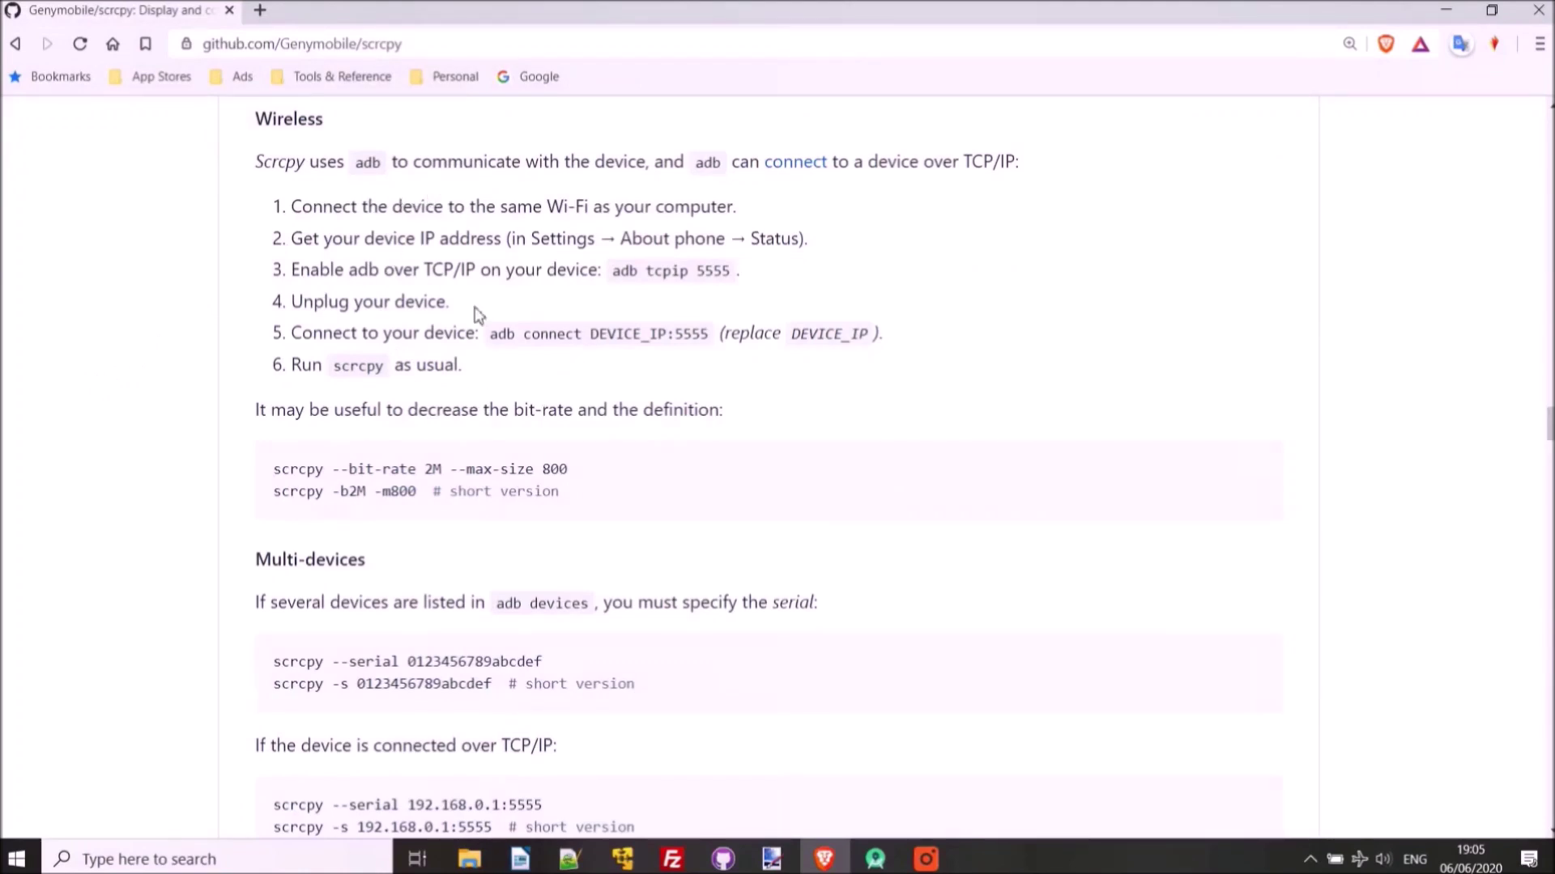
key("alt+Tab")
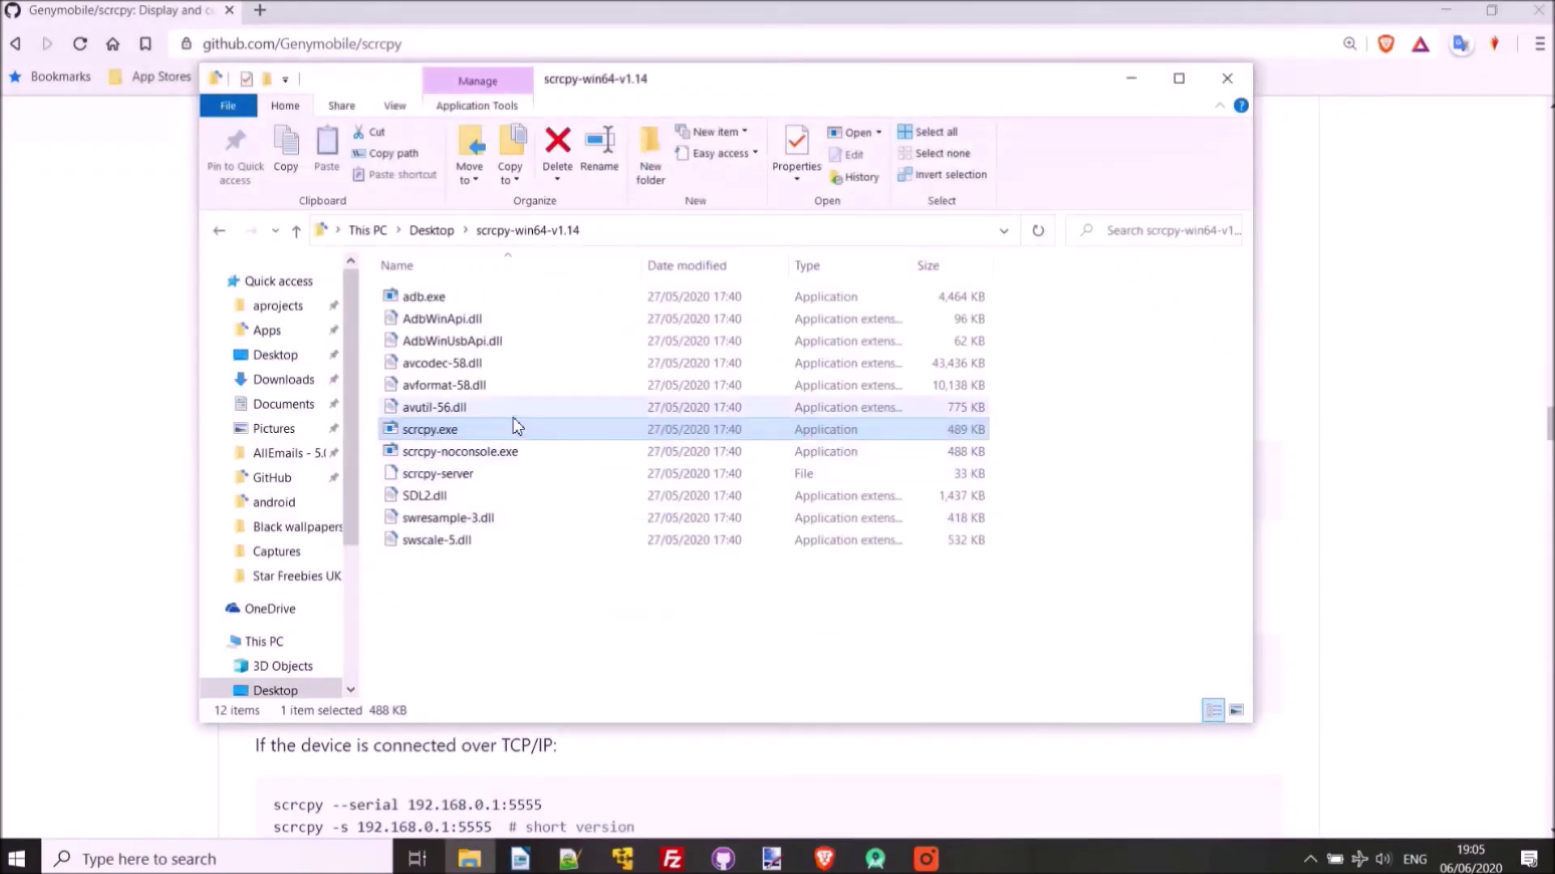
double_click(513, 417)
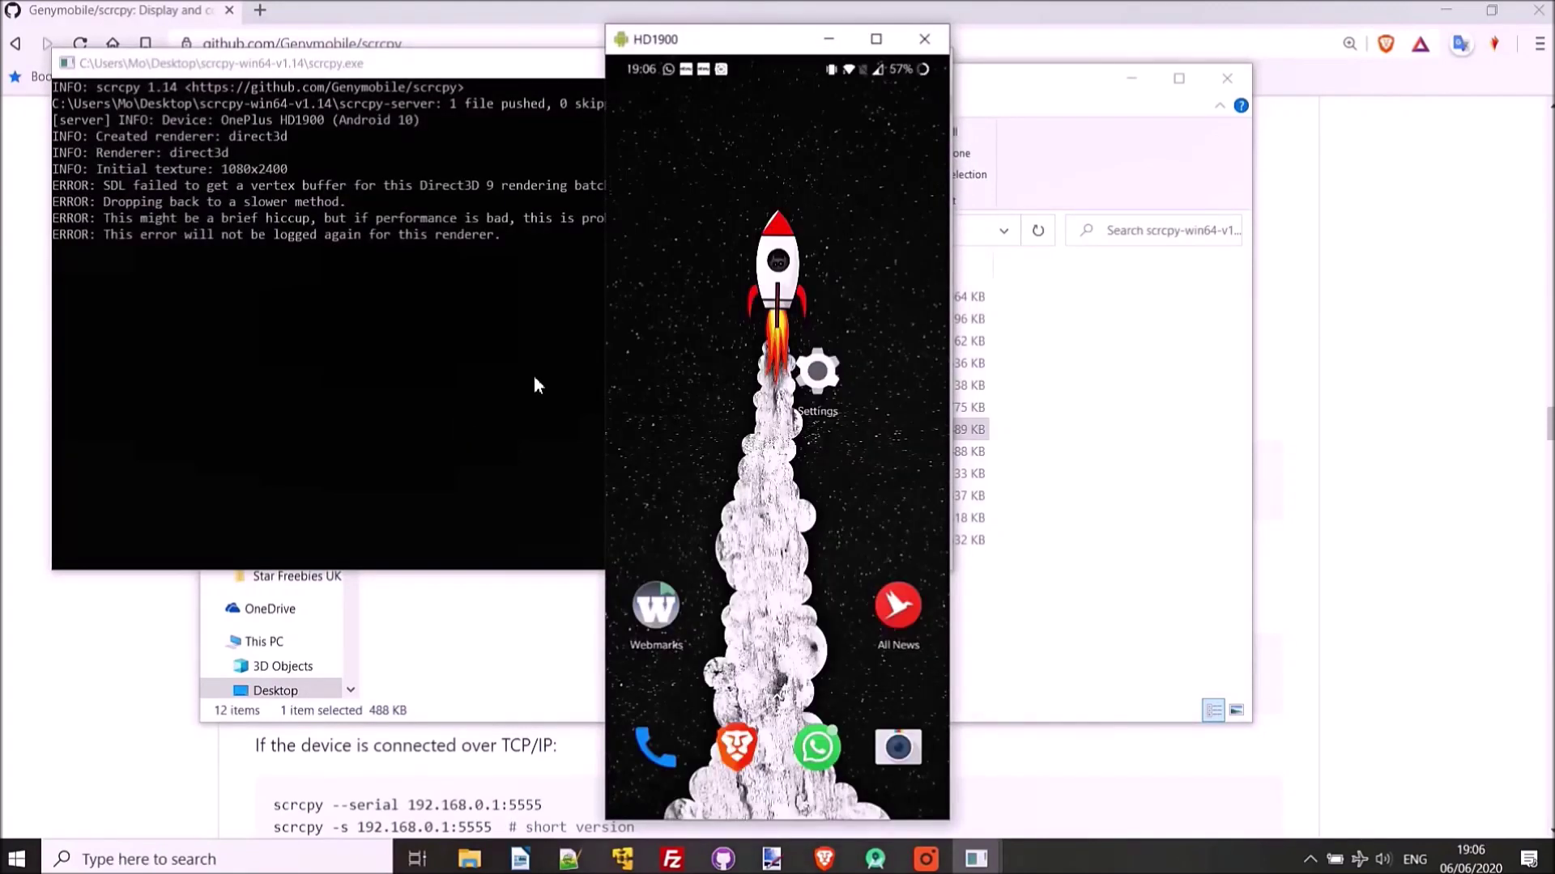
- Open the mirrored phone's Settings app and view the Bluetooth & device connection page
left_click(819, 375)
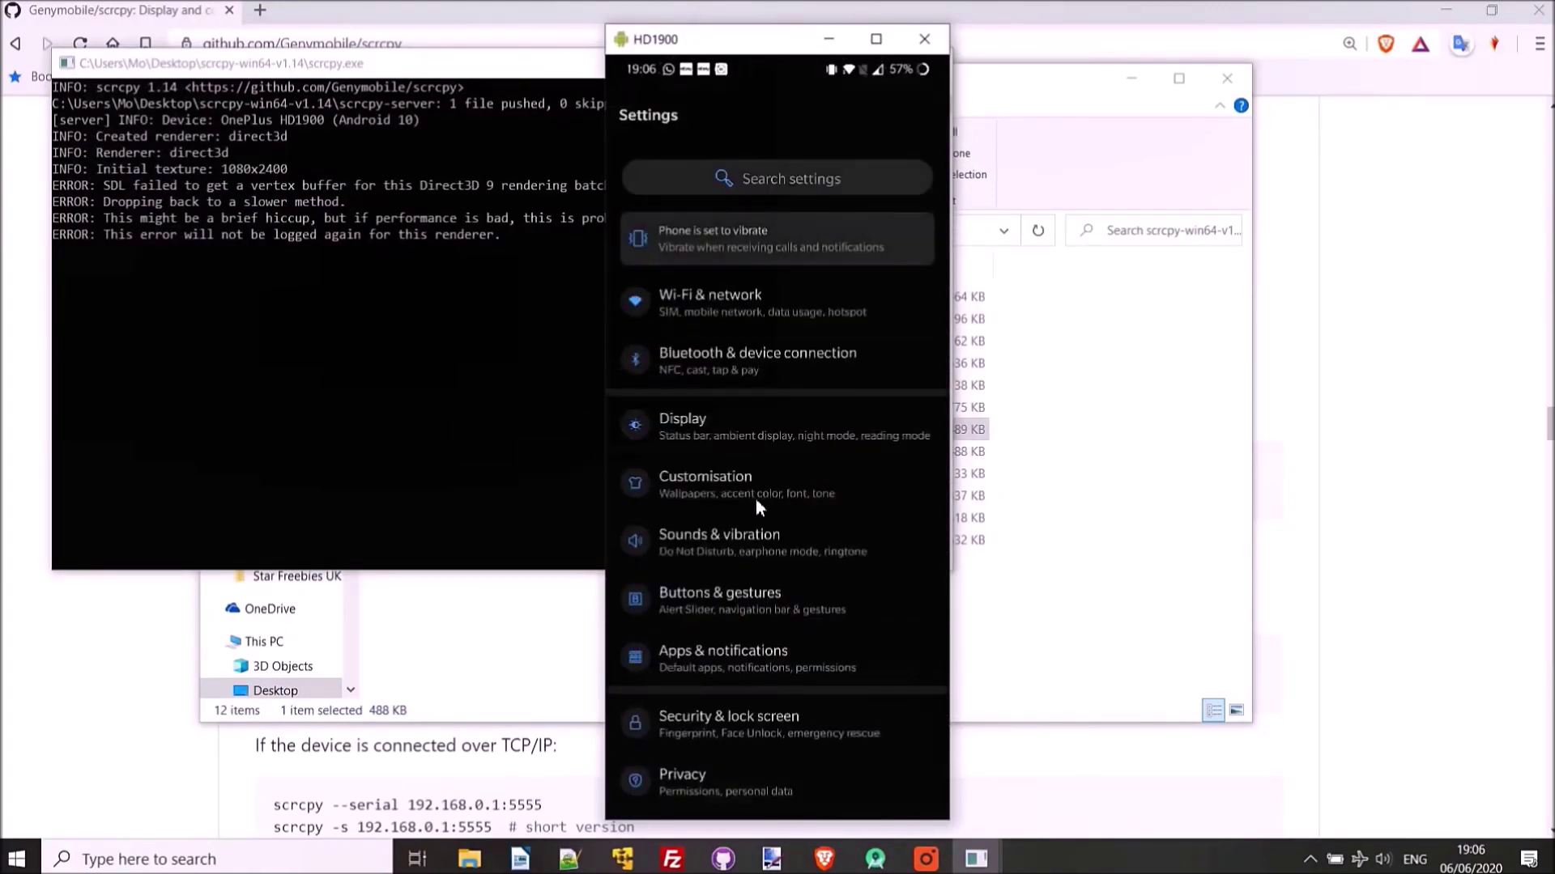
right_click(762, 476)
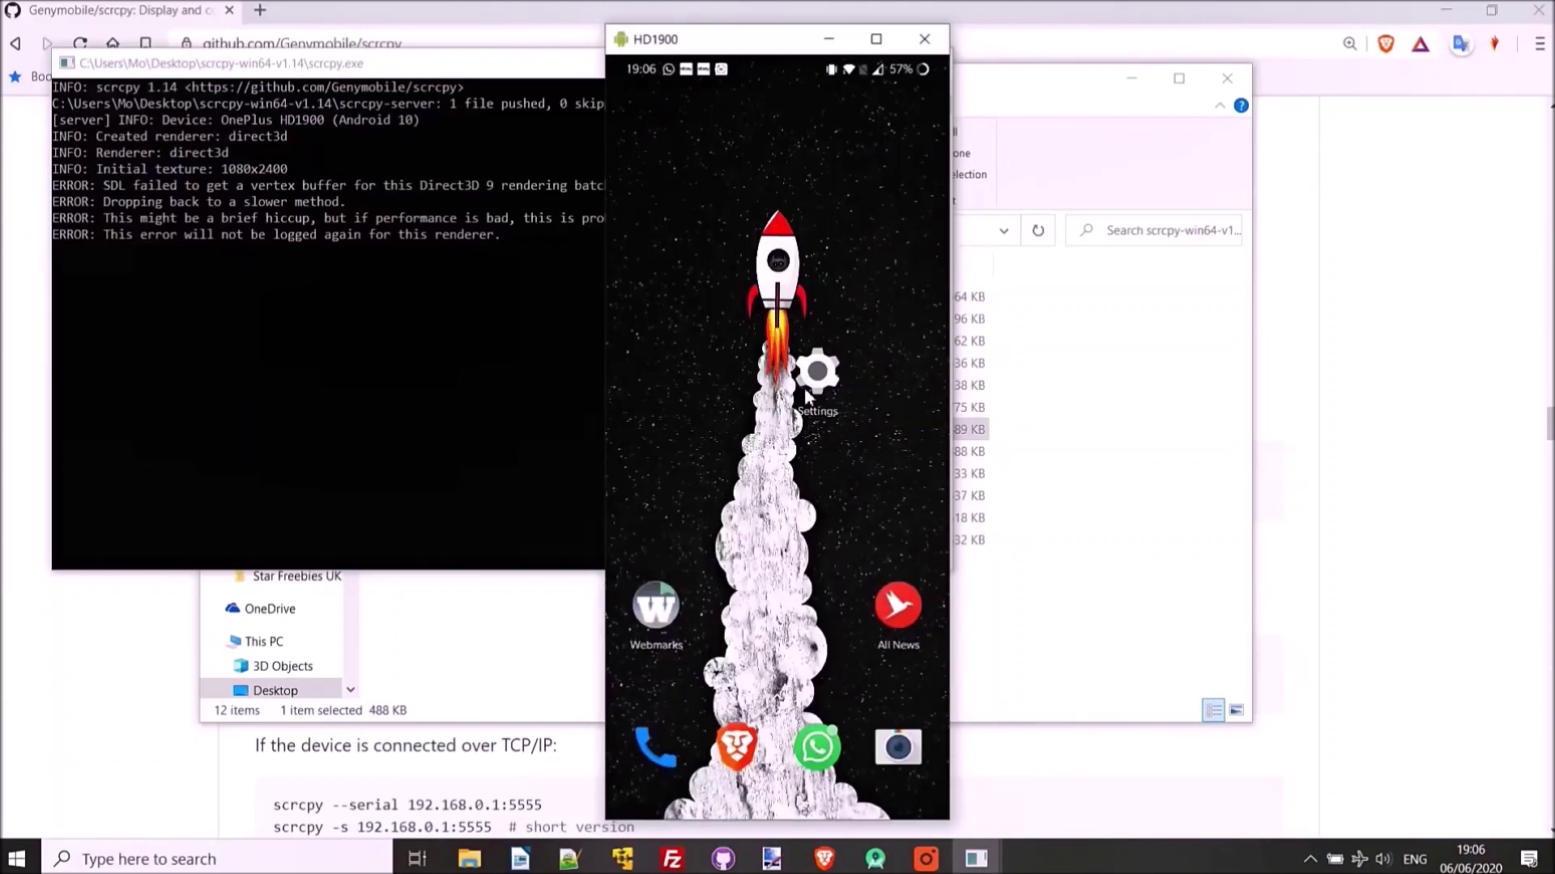
left_click(804, 387)
scroll(808, 413, "down", 5)
scroll(776, 392, "up", 5)
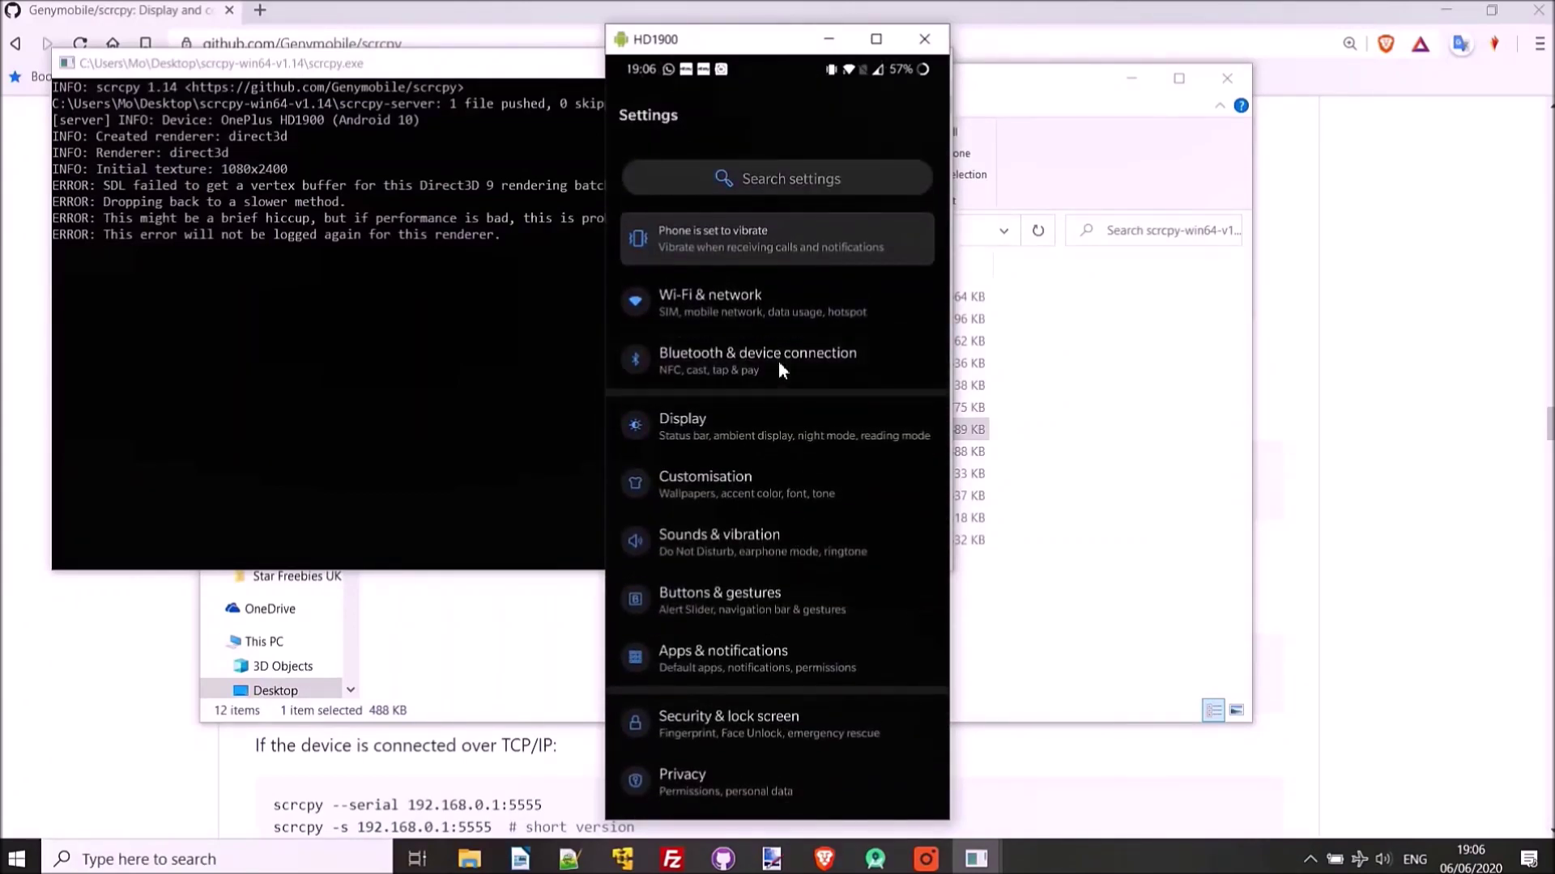
left_click(779, 361)
left_click(628, 121)
left_click_drag(766, 577, 811, 295)
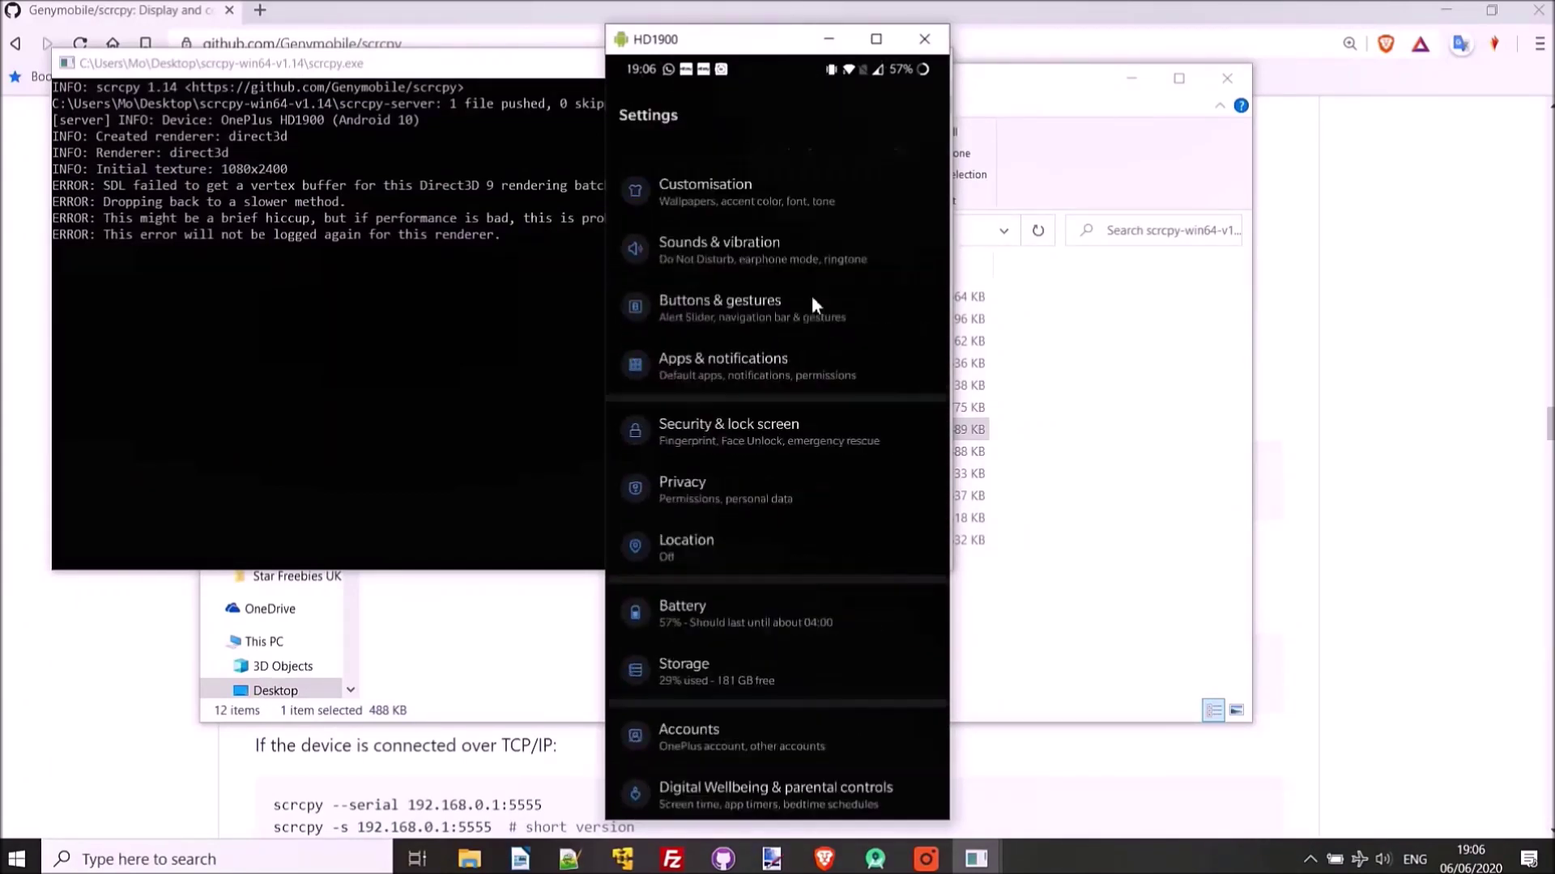
scroll(782, 526, "up", 10)
- Visit the Display, Storage and Bluetooth settings pages, then bring Brave back to the front
left_click(767, 409)
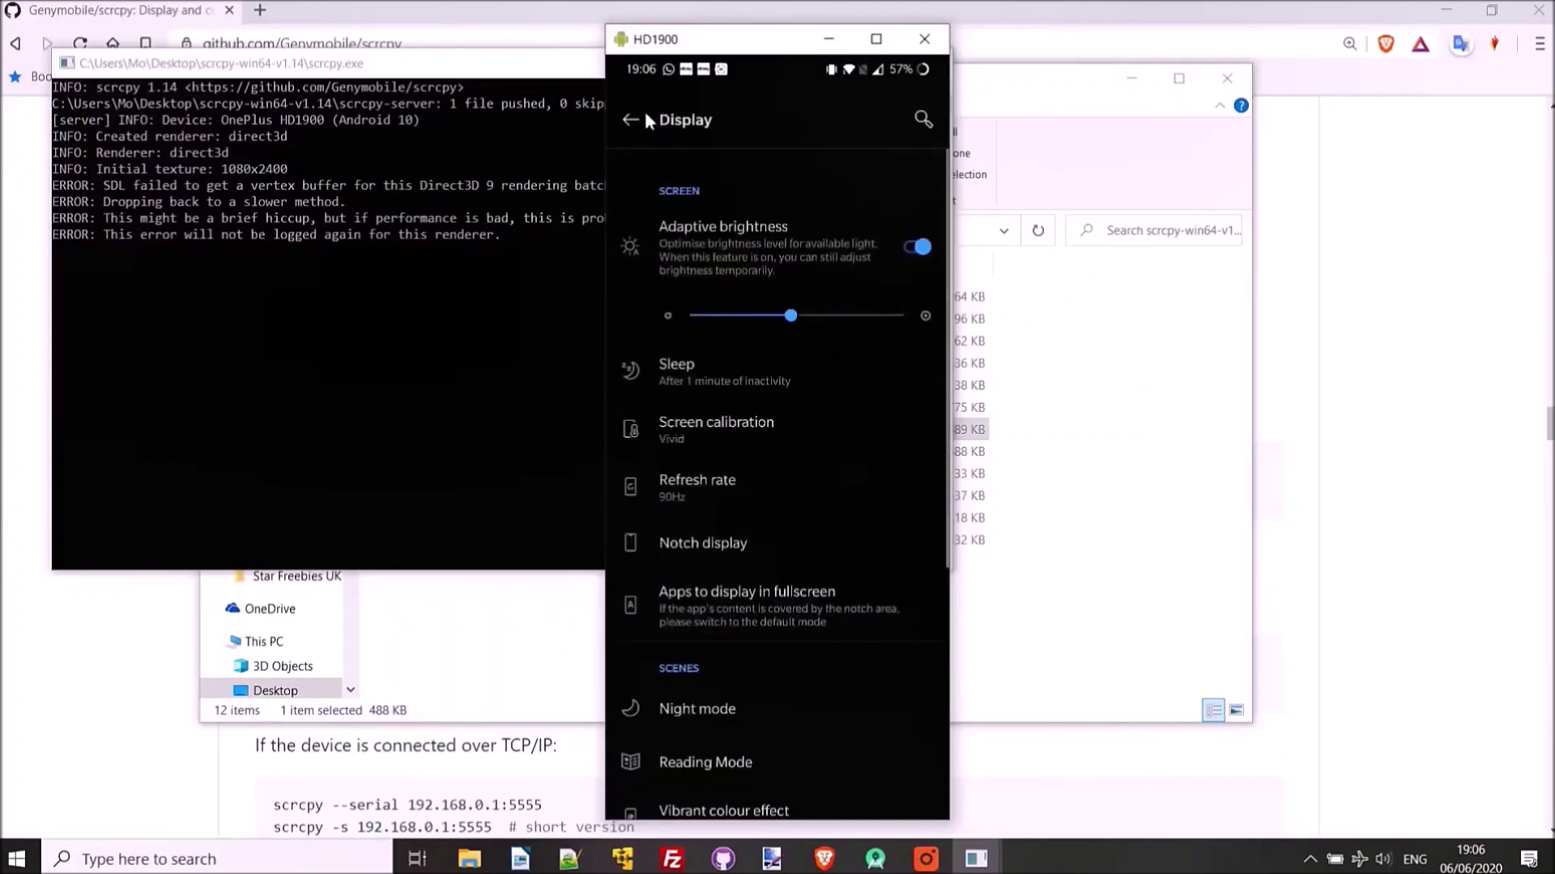
left_click(632, 120)
left_click_drag(787, 566, 784, 333)
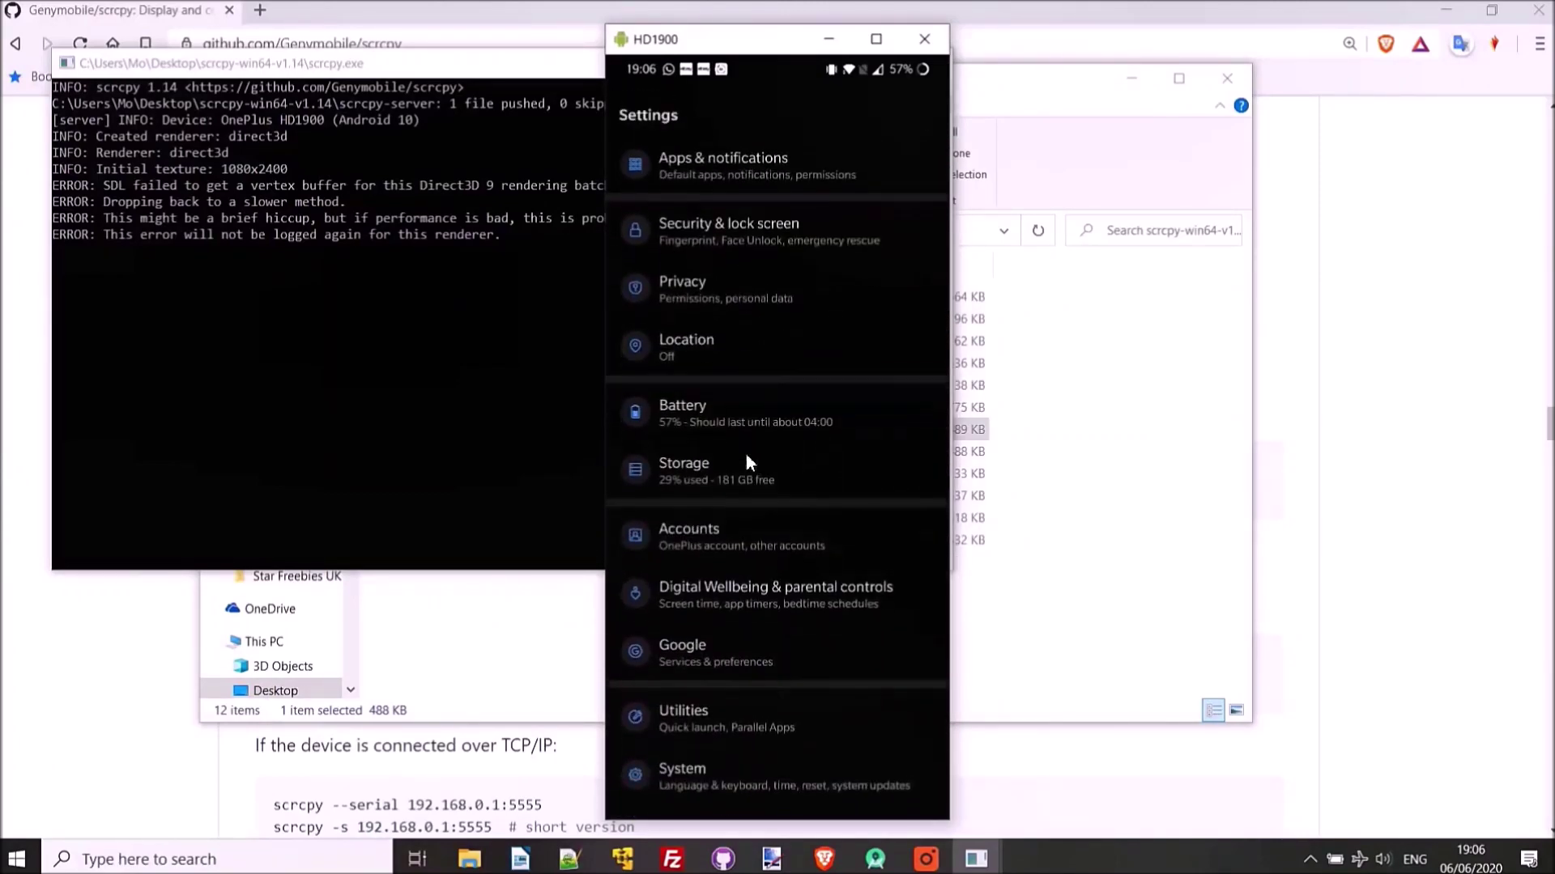
left_click(745, 456)
left_click(630, 118)
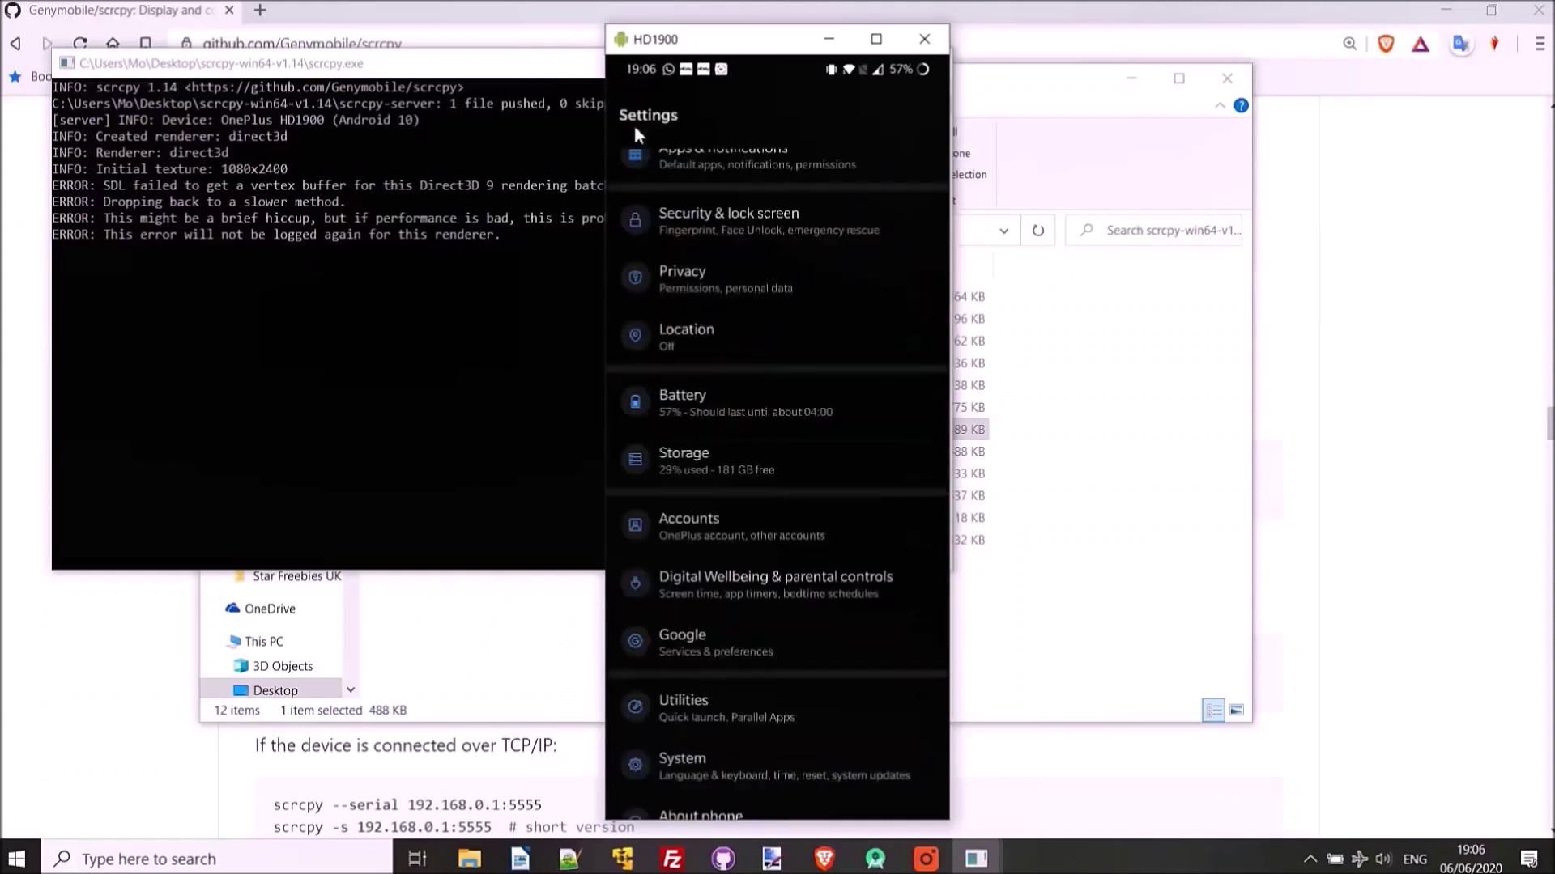
scroll(745, 528, "up", 6)
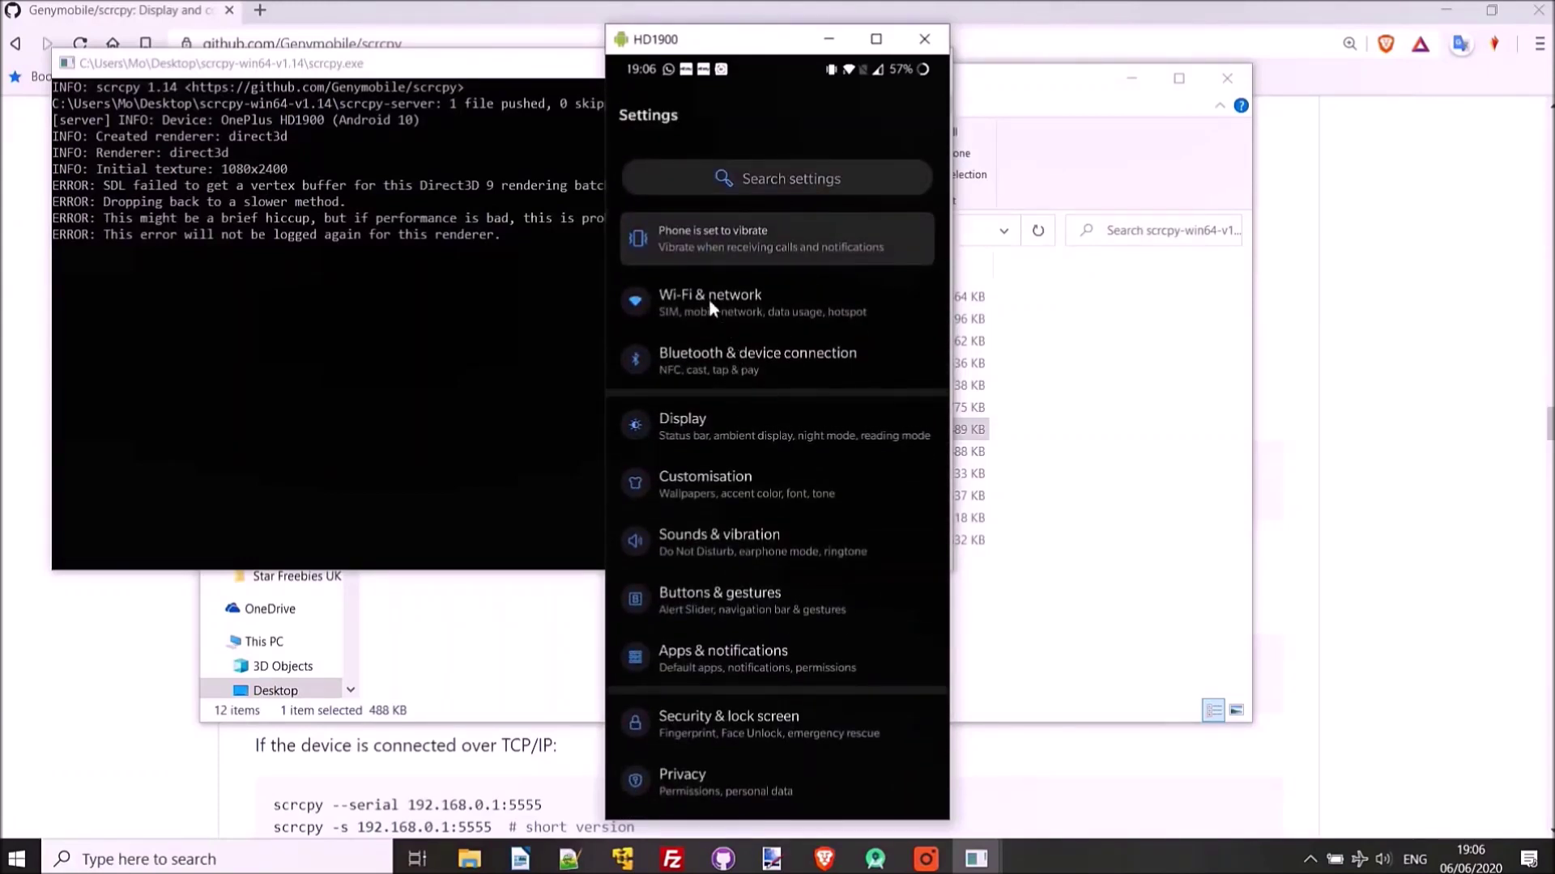
left_click(716, 371)
left_click(632, 122)
left_click(89, 660)
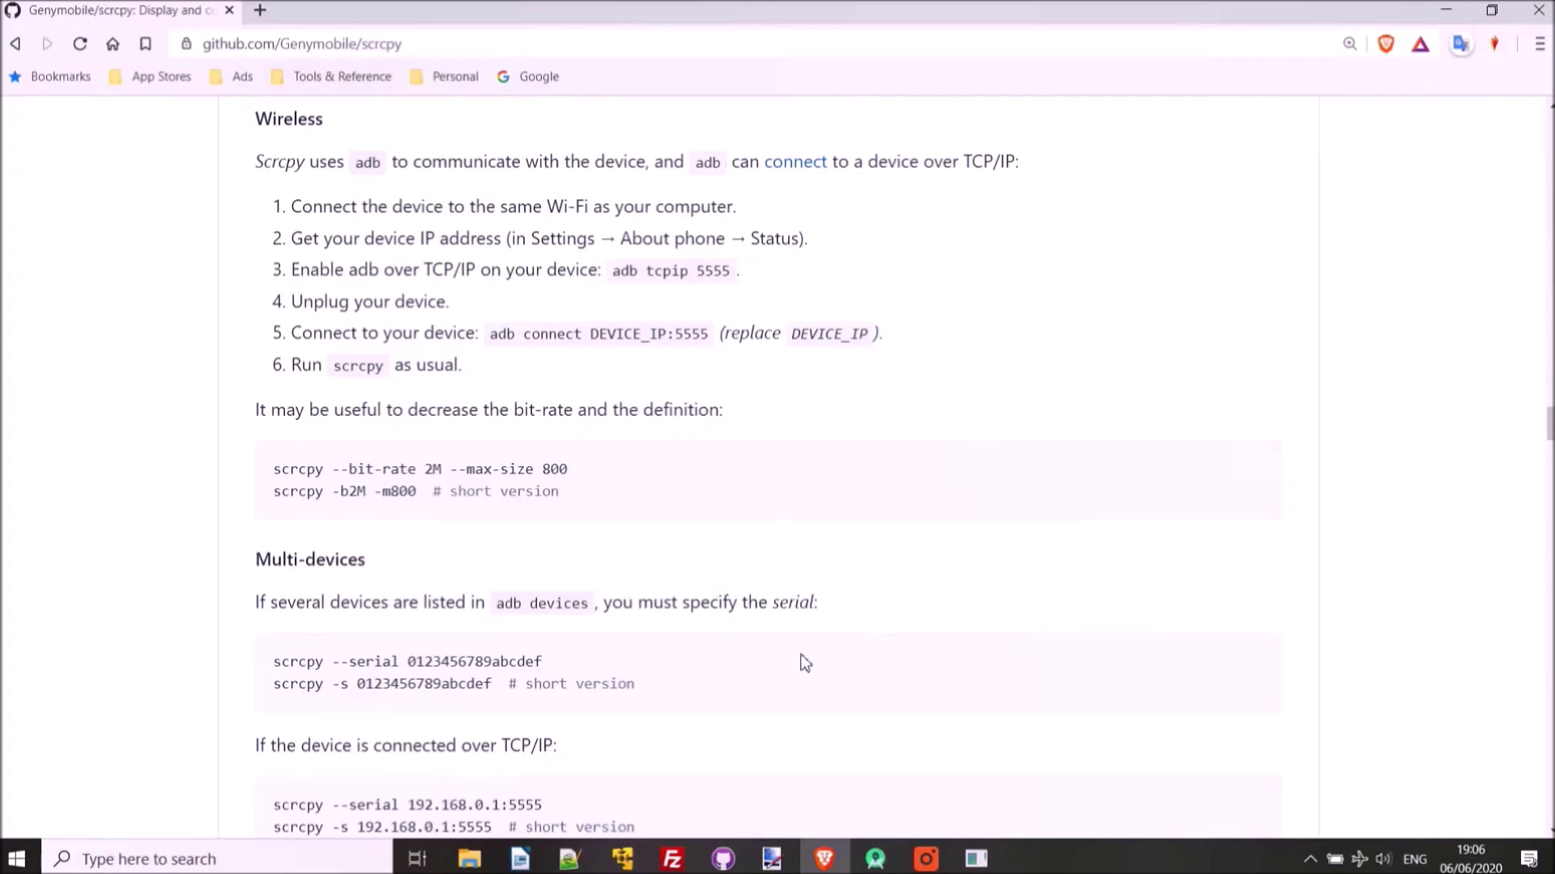
- Scroll the scrcpy README from SSH tunnel down to Licence, then drag back near the top
scroll(933, 403, "down", 10)
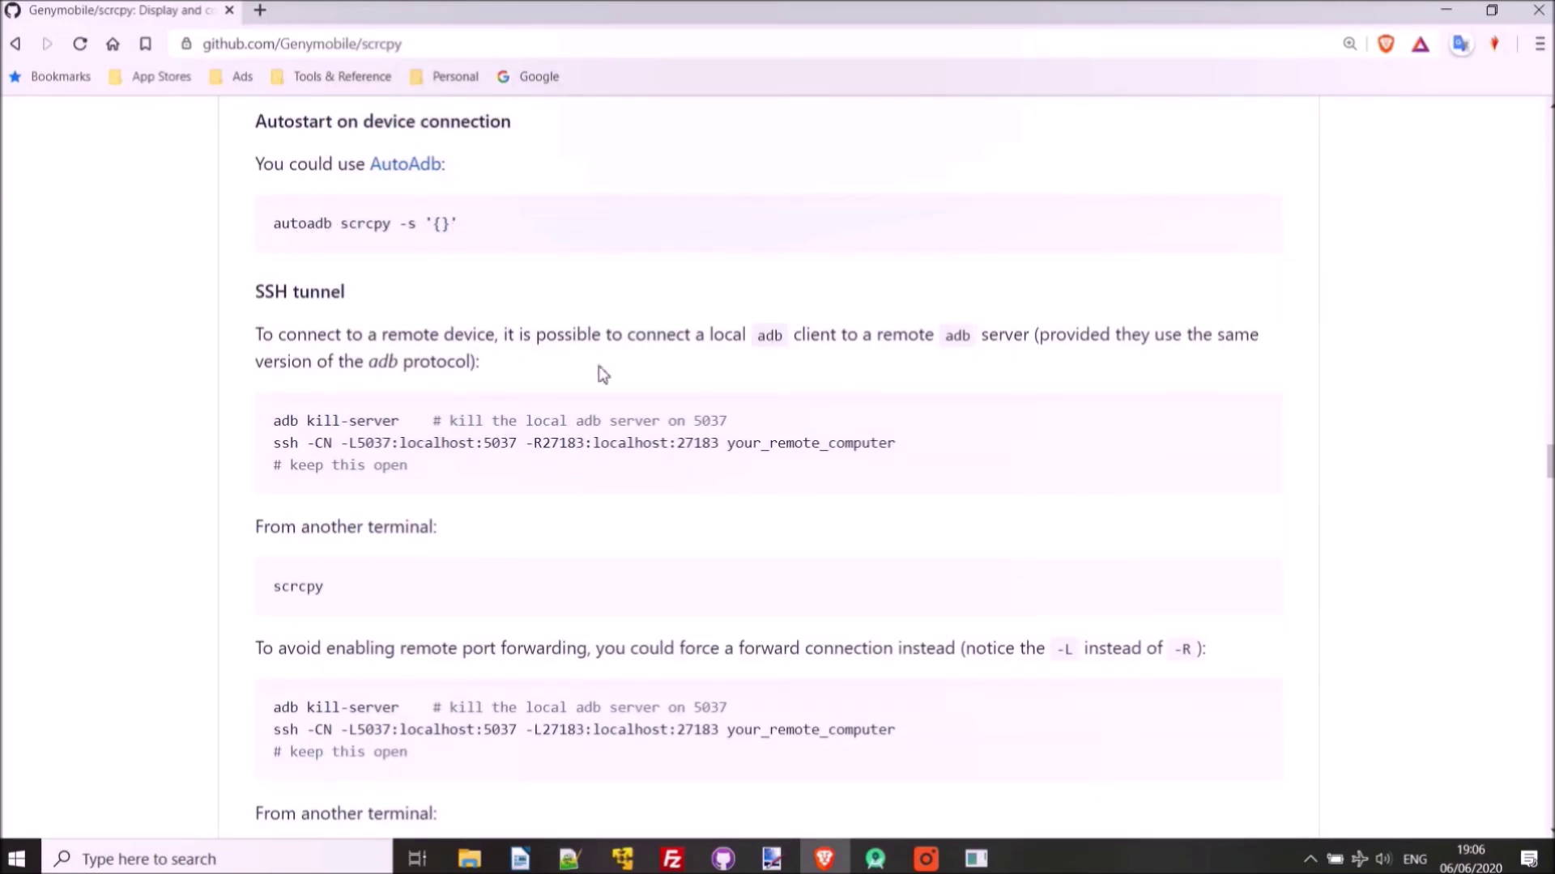
scroll(602, 374, "down", 6)
scroll(600, 370, "up", 4)
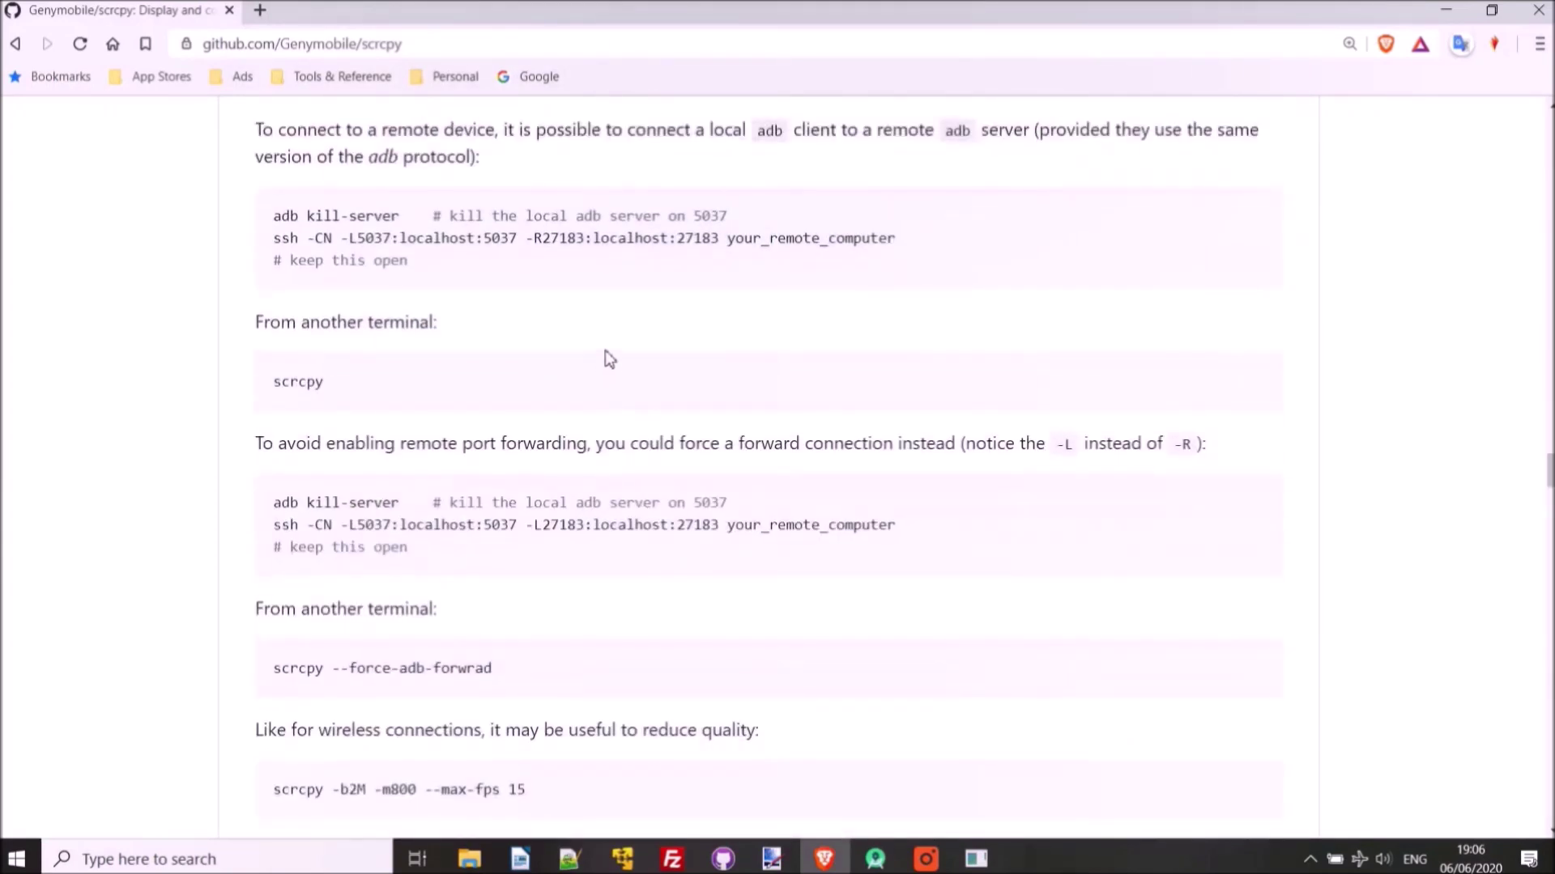
scroll(604, 351, "up", 2)
scroll(643, 381, "down", 1)
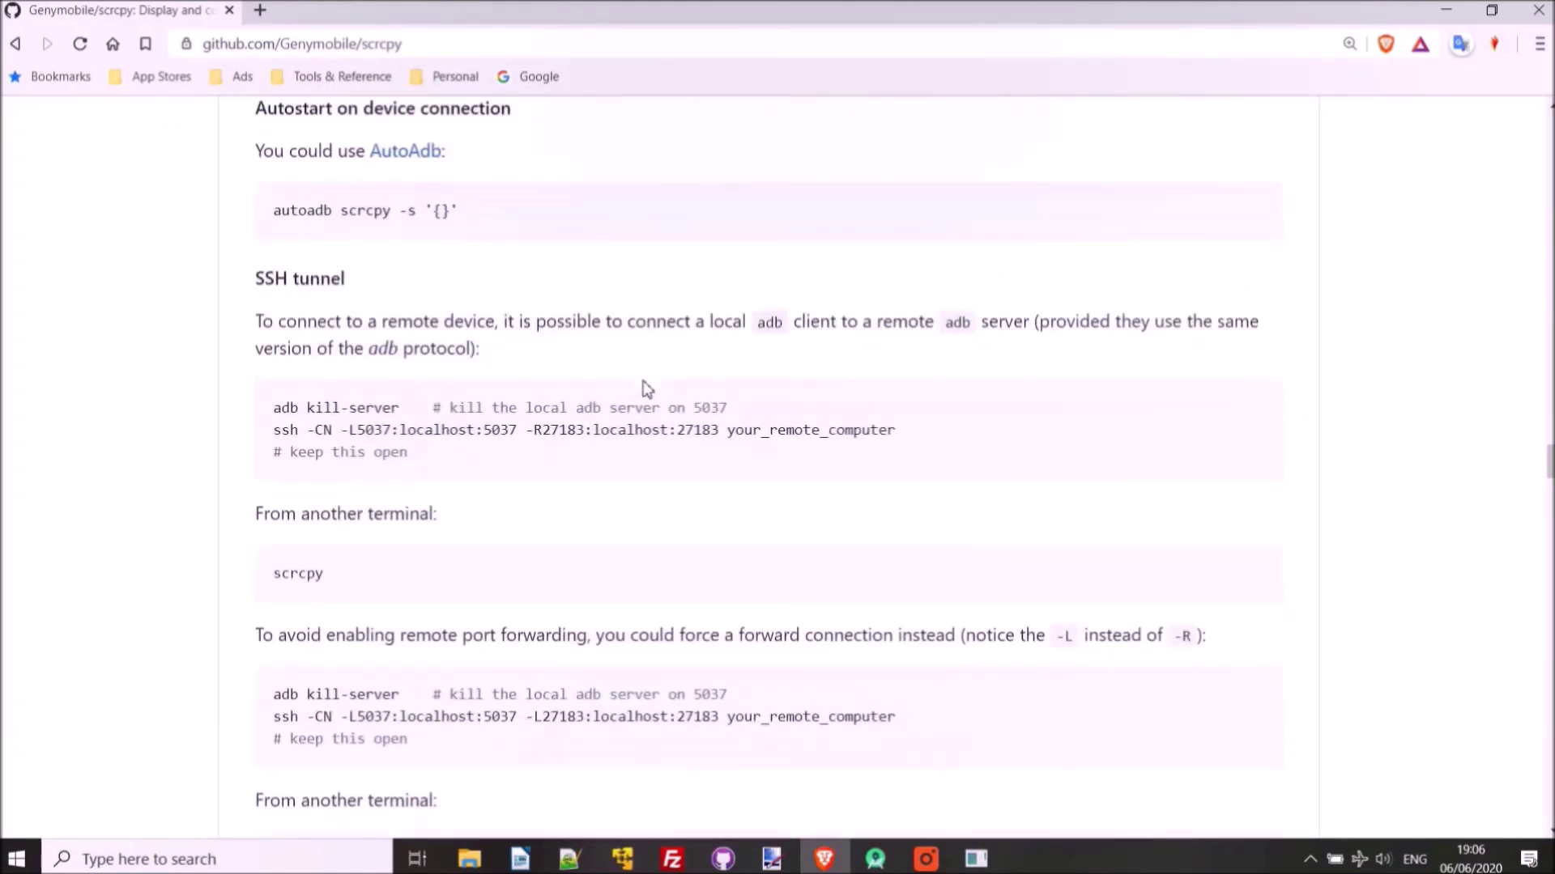
scroll(1102, 419, "down", 3)
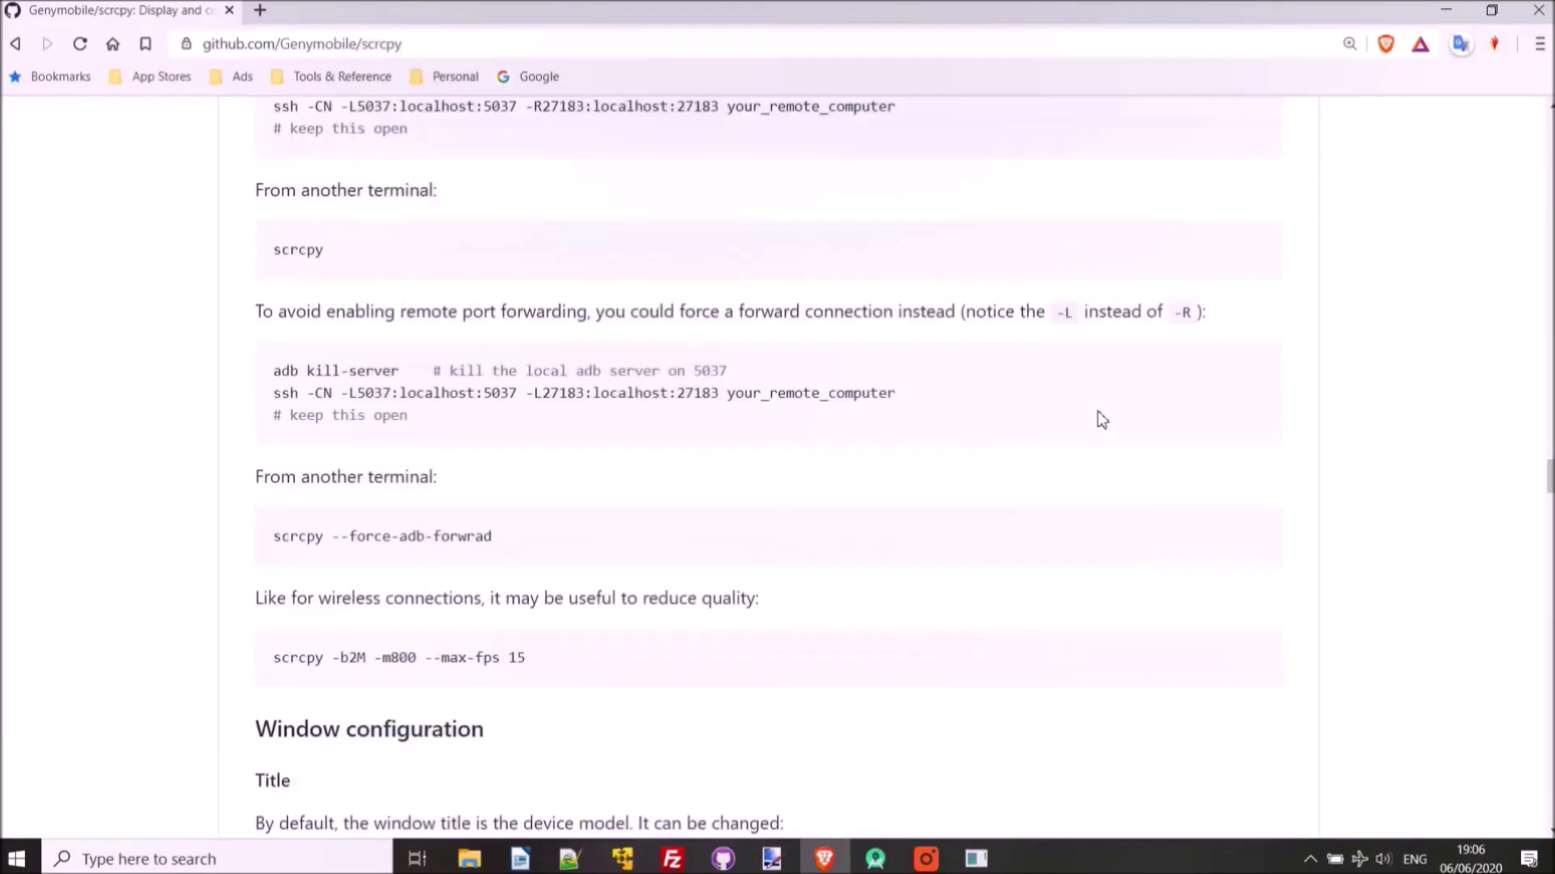
scroll(1102, 419, "down", 10)
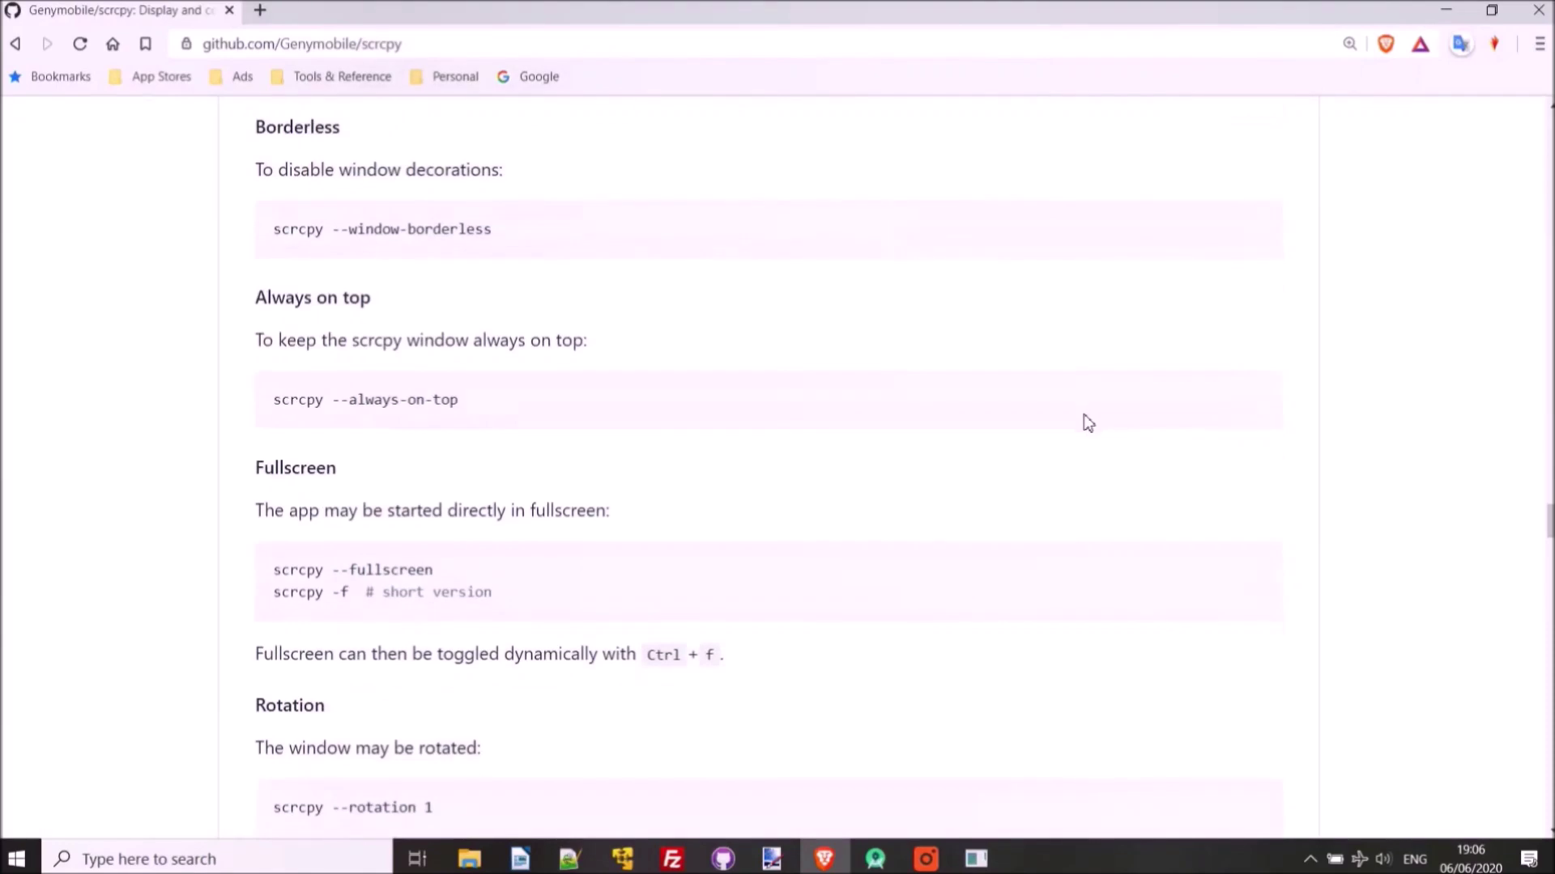
scroll(859, 483, "down", 4)
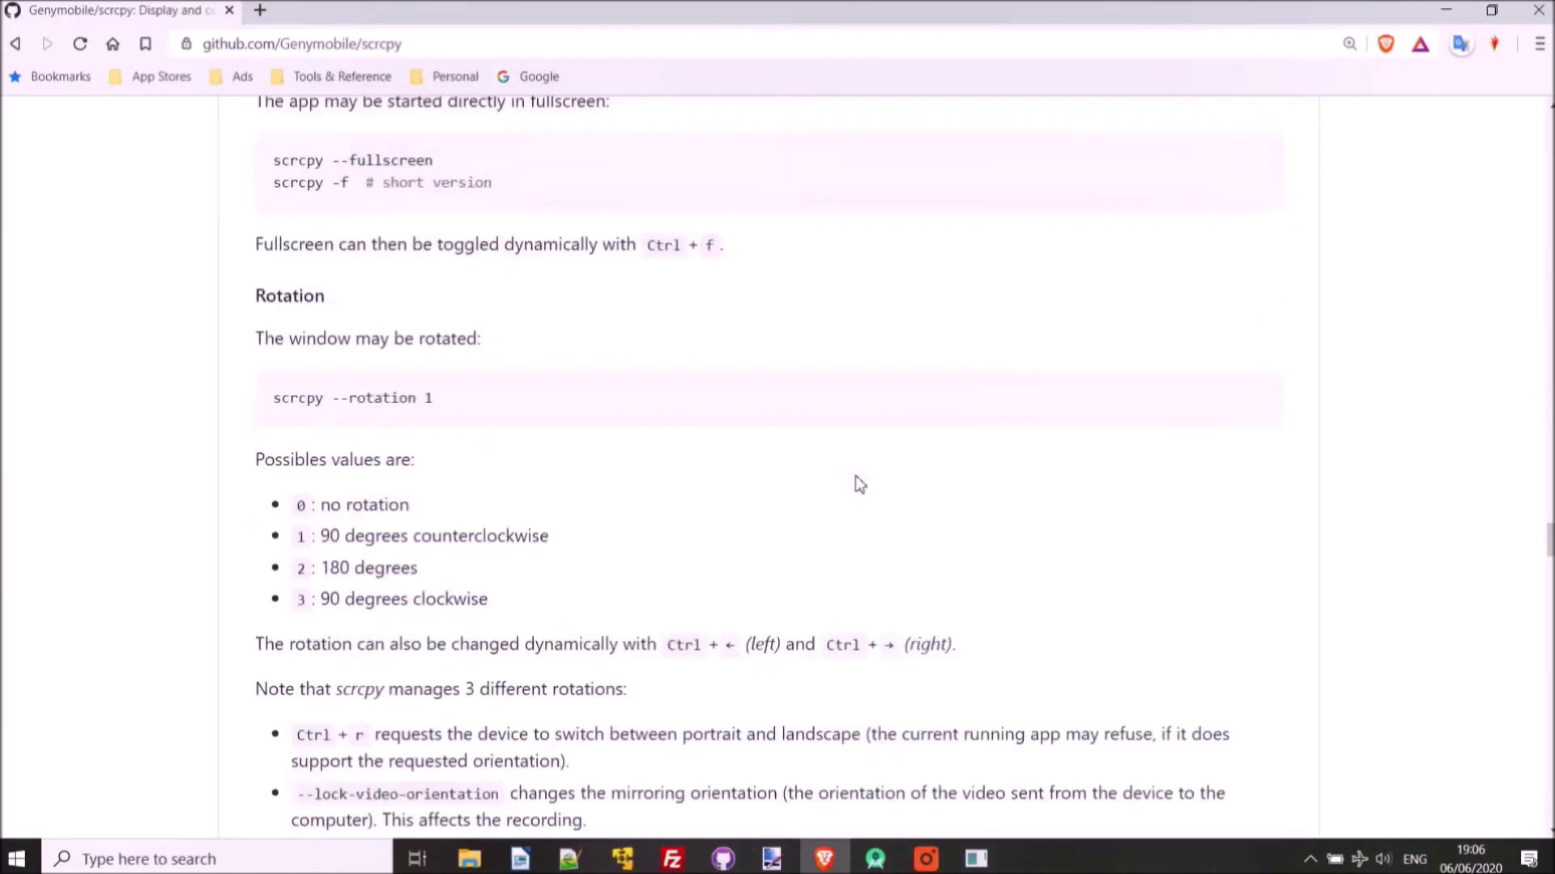
scroll(859, 484, "down", 15)
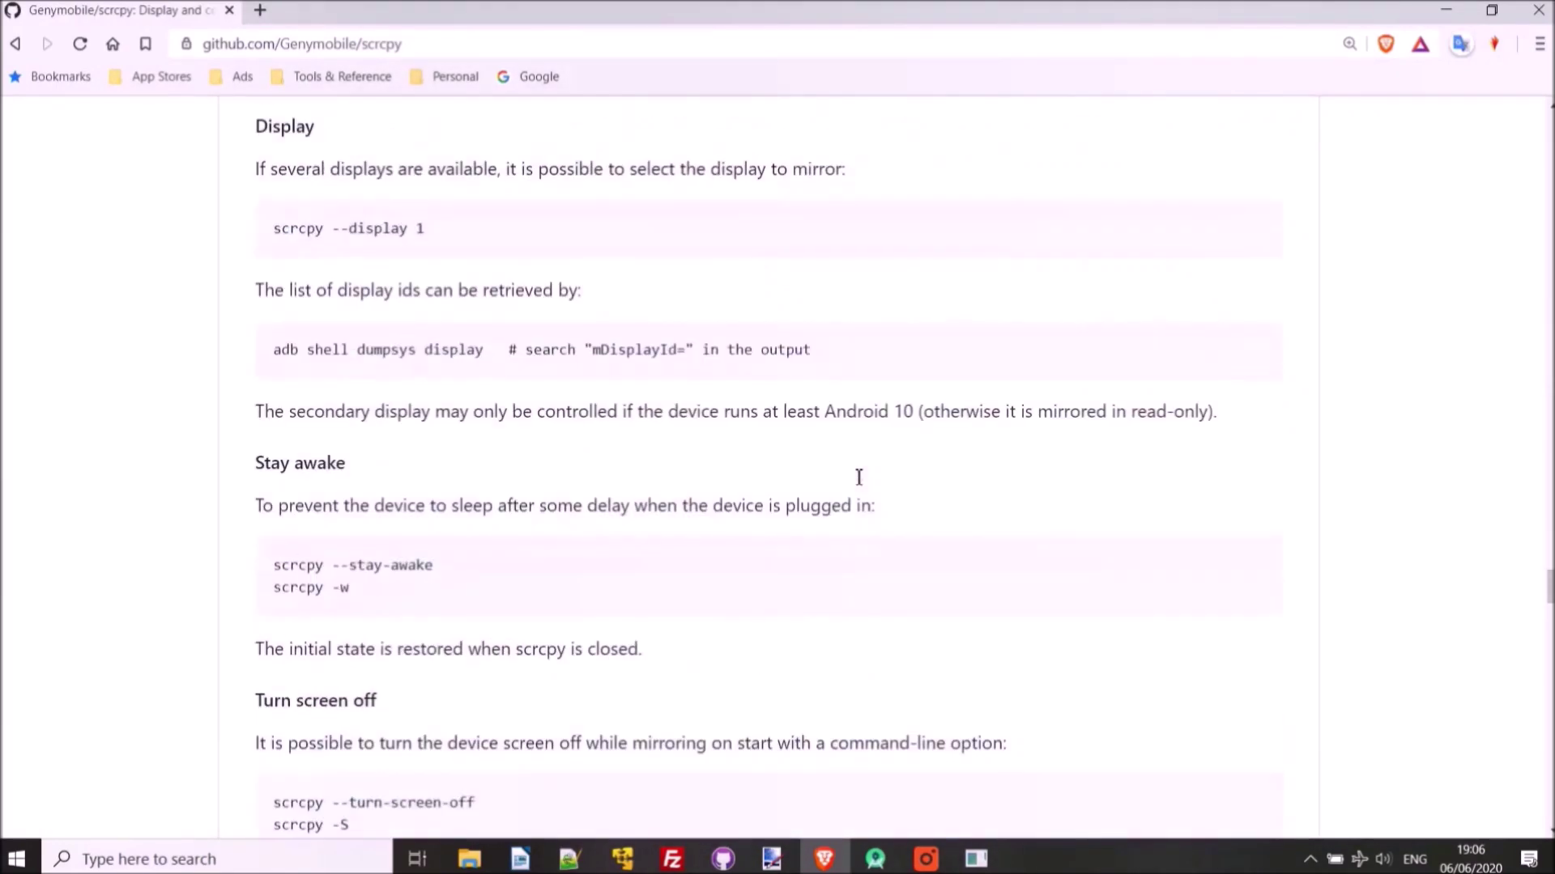
scroll(855, 482, "down", 4)
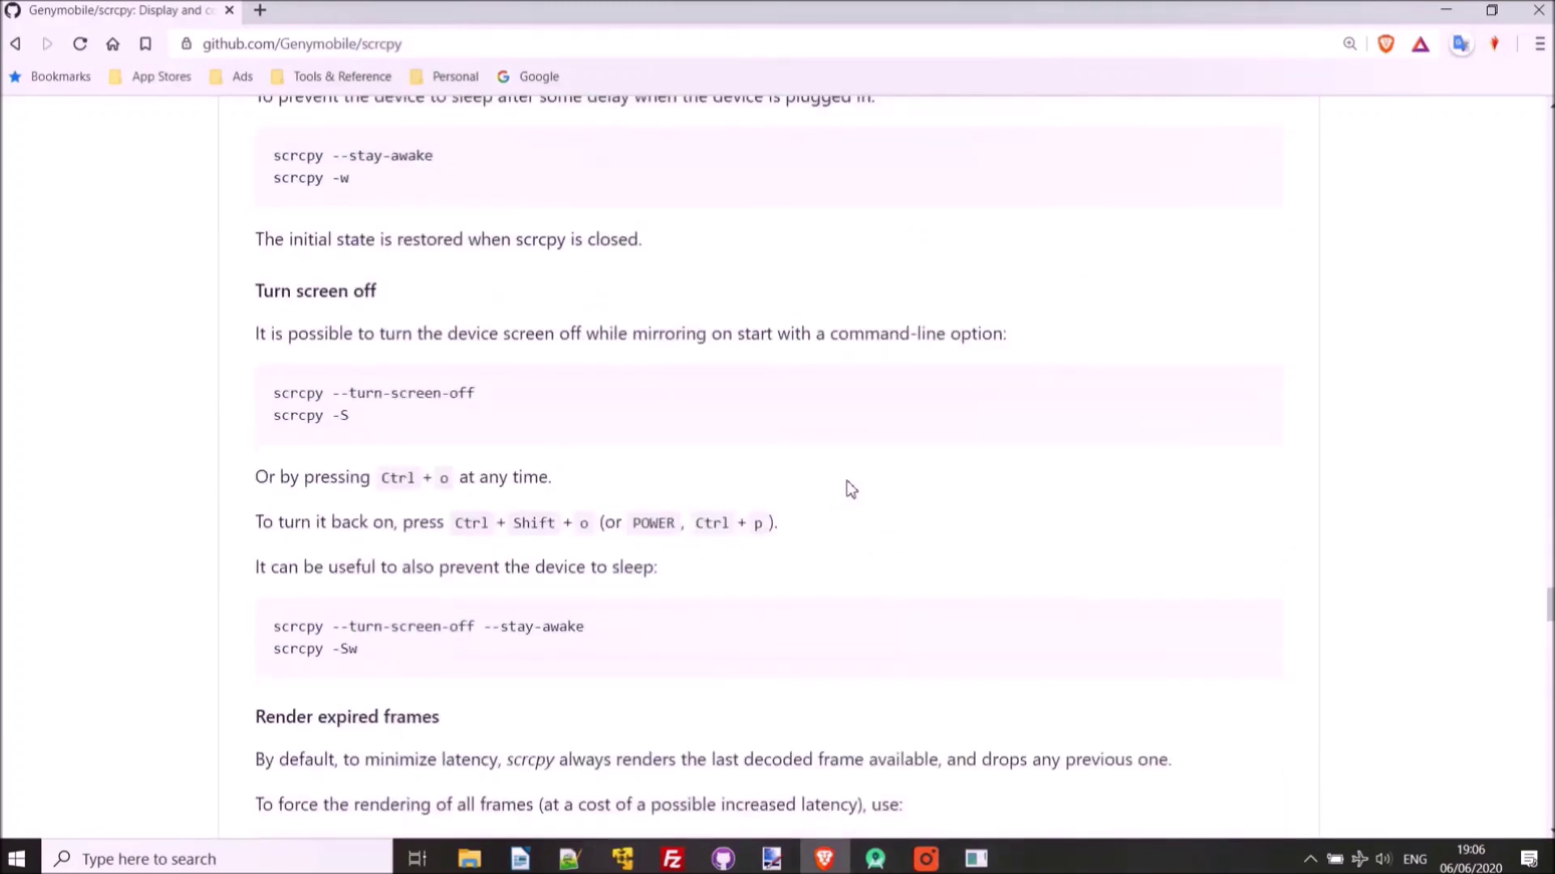
scroll(847, 480, "down", 4)
scroll(847, 490, "down", 4)
scroll(836, 490, "down", 20)
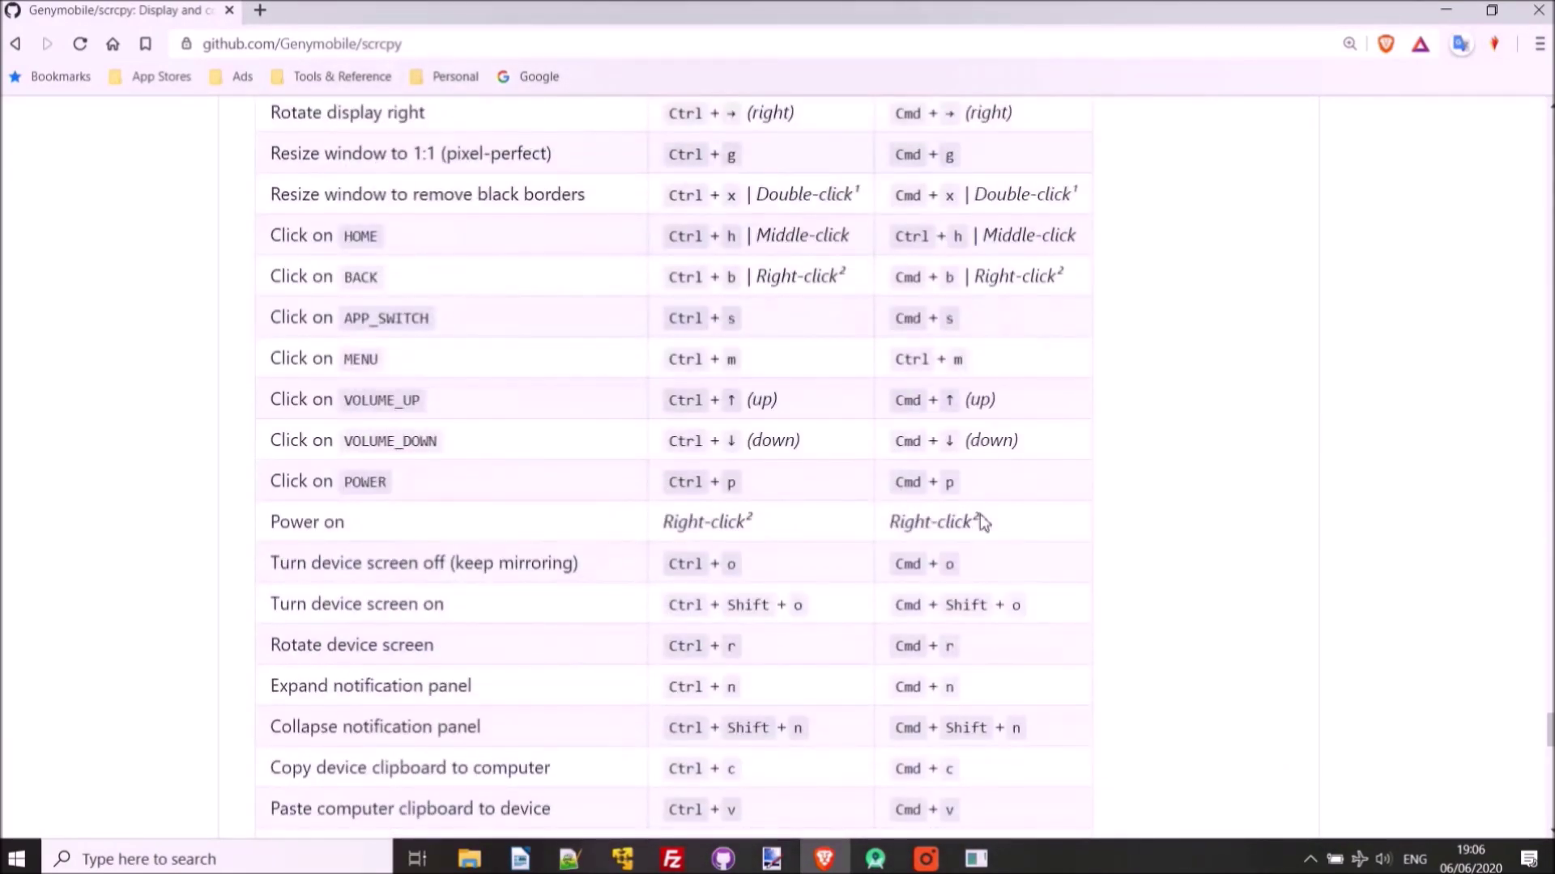
scroll(985, 518, "up", 12)
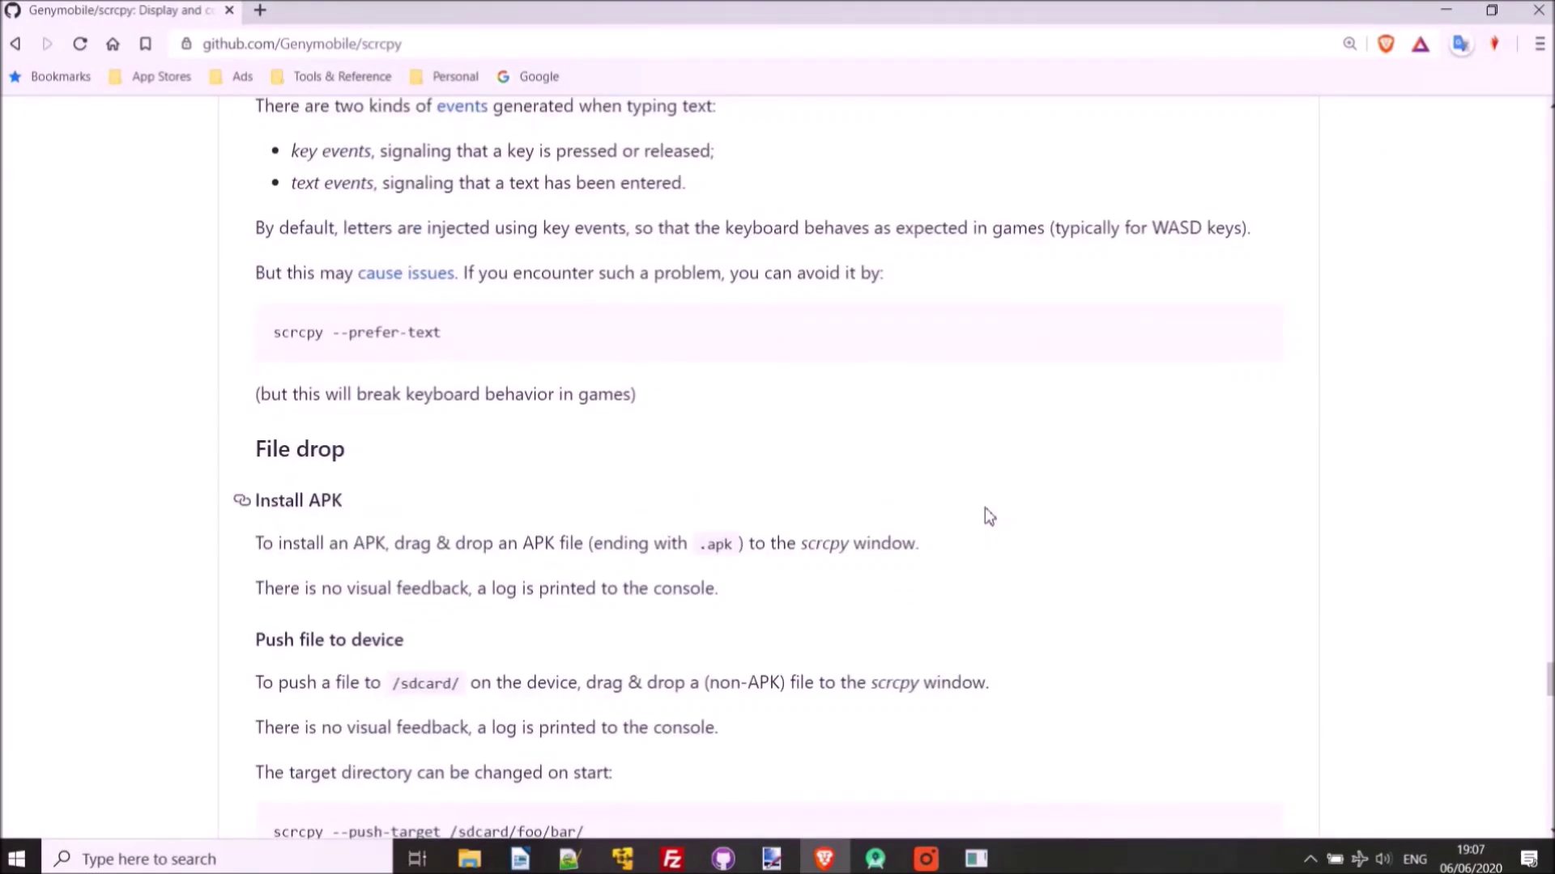
scroll(989, 515, "down", 10)
scroll(976, 509, "down", 10)
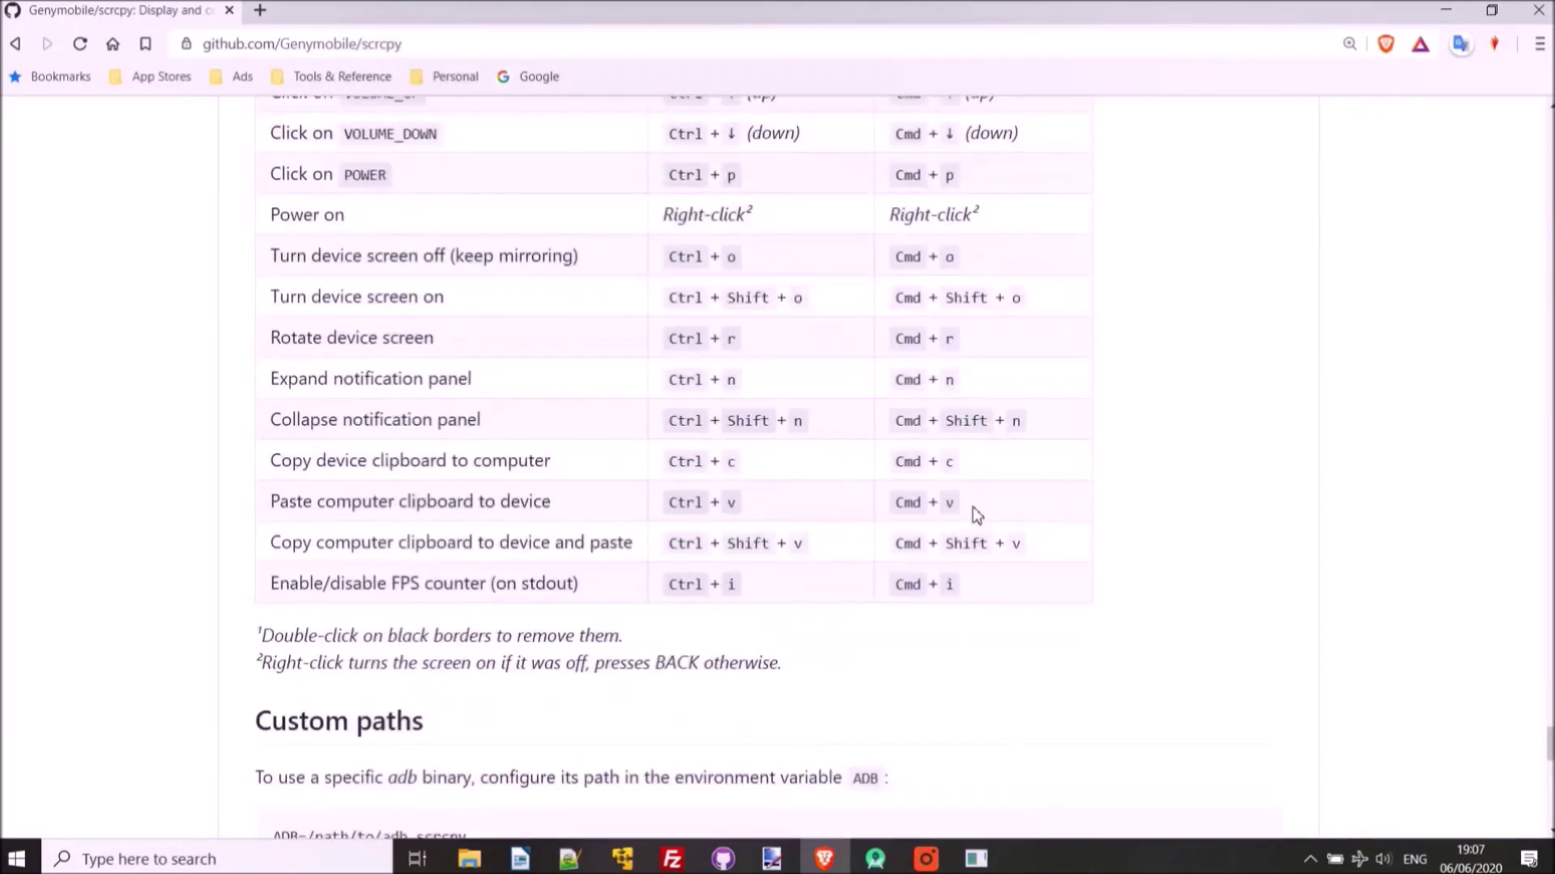
scroll(976, 516, "down", 6)
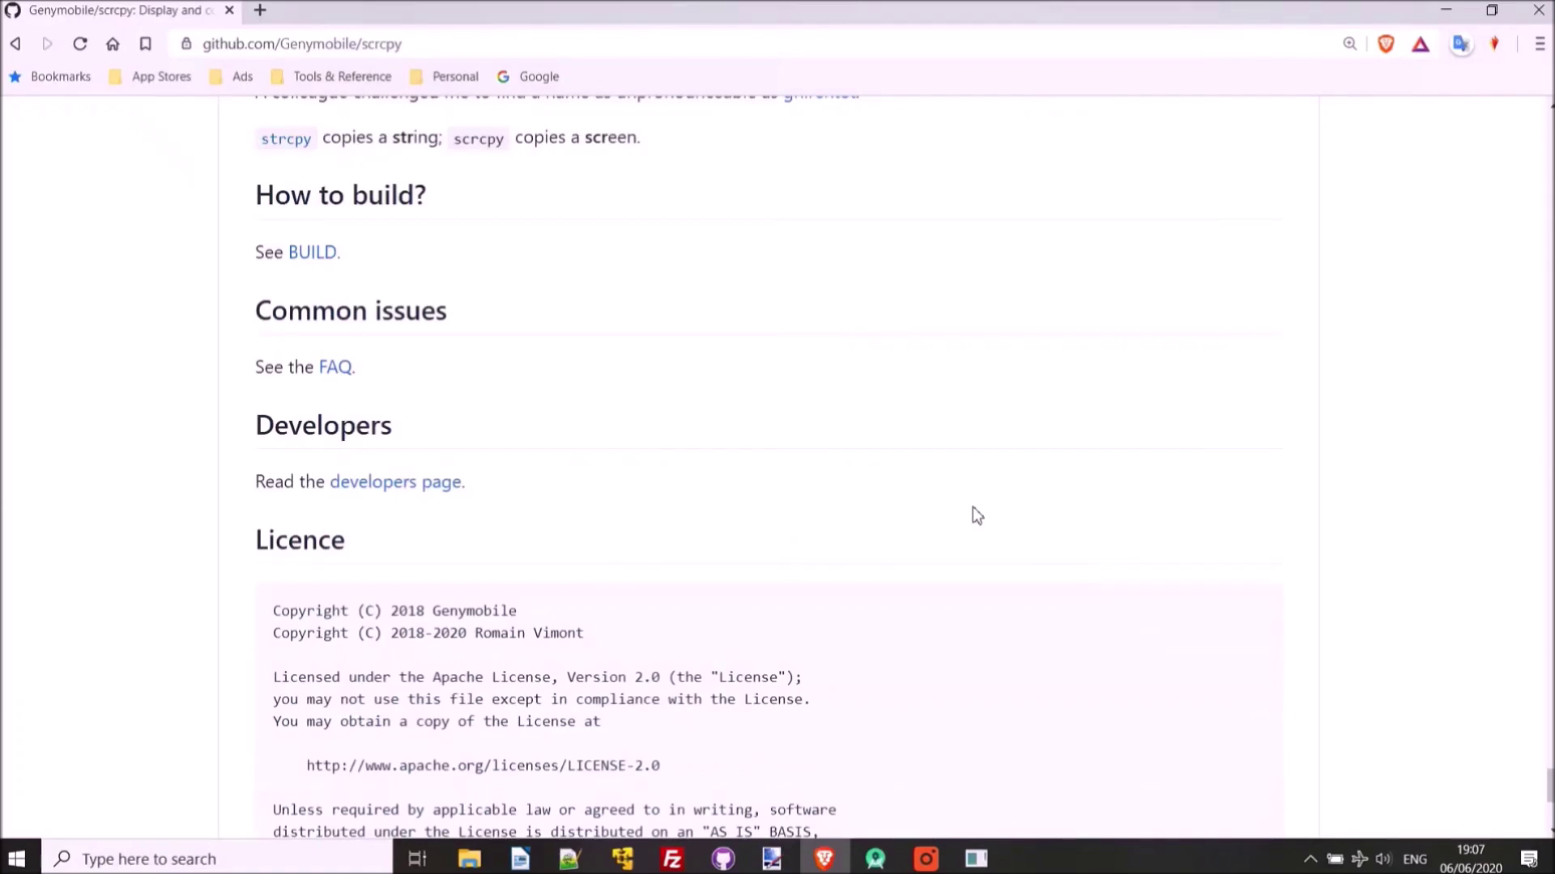
scroll(976, 516, "up", 8)
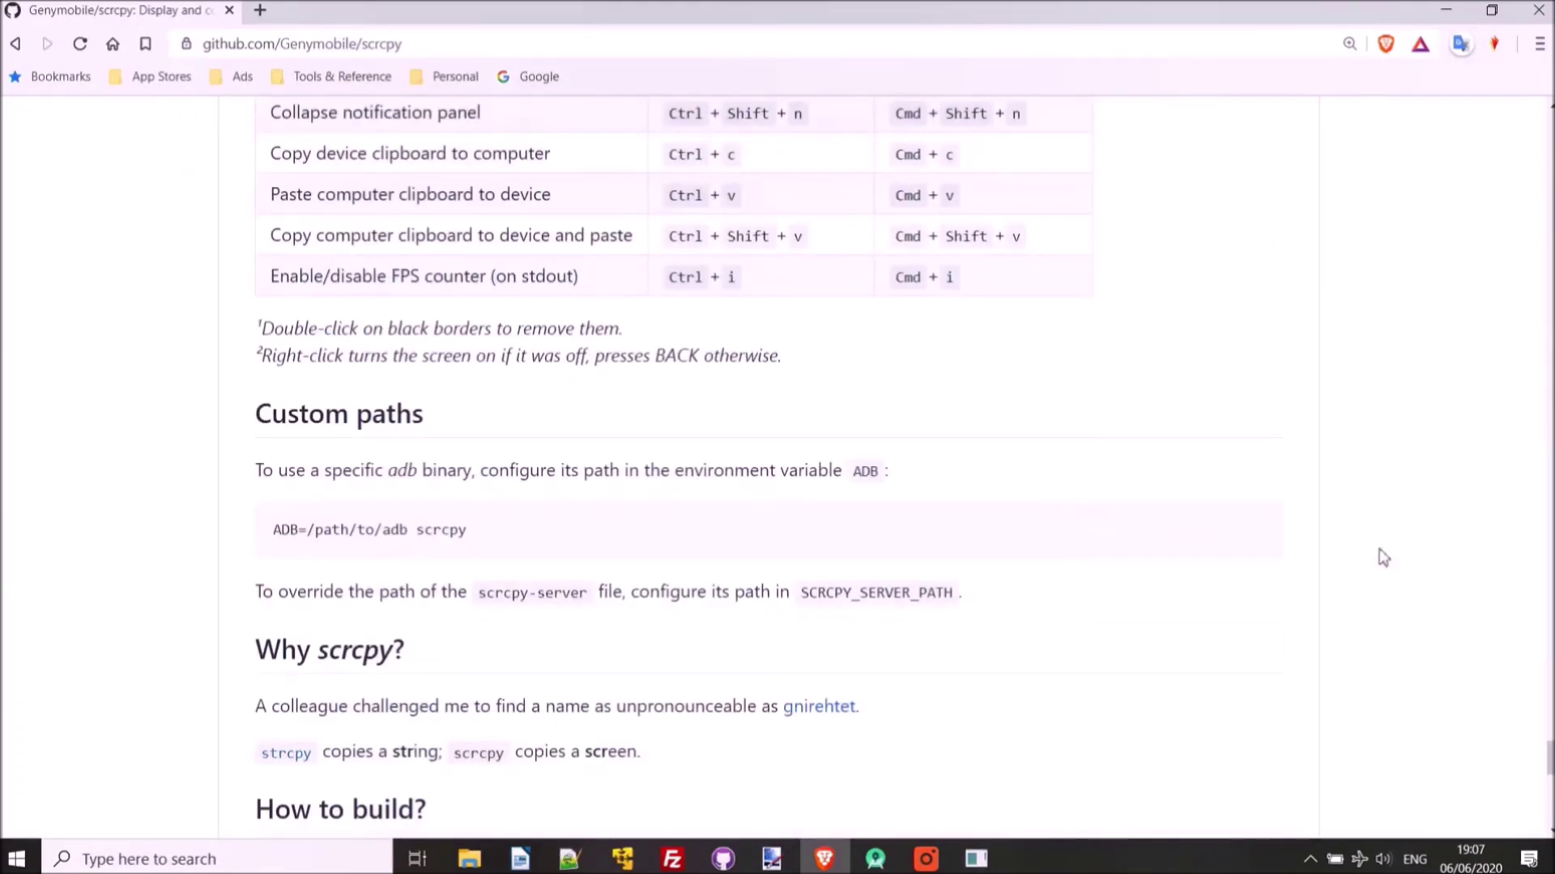
left_click_drag(1547, 741, 1547, 114)
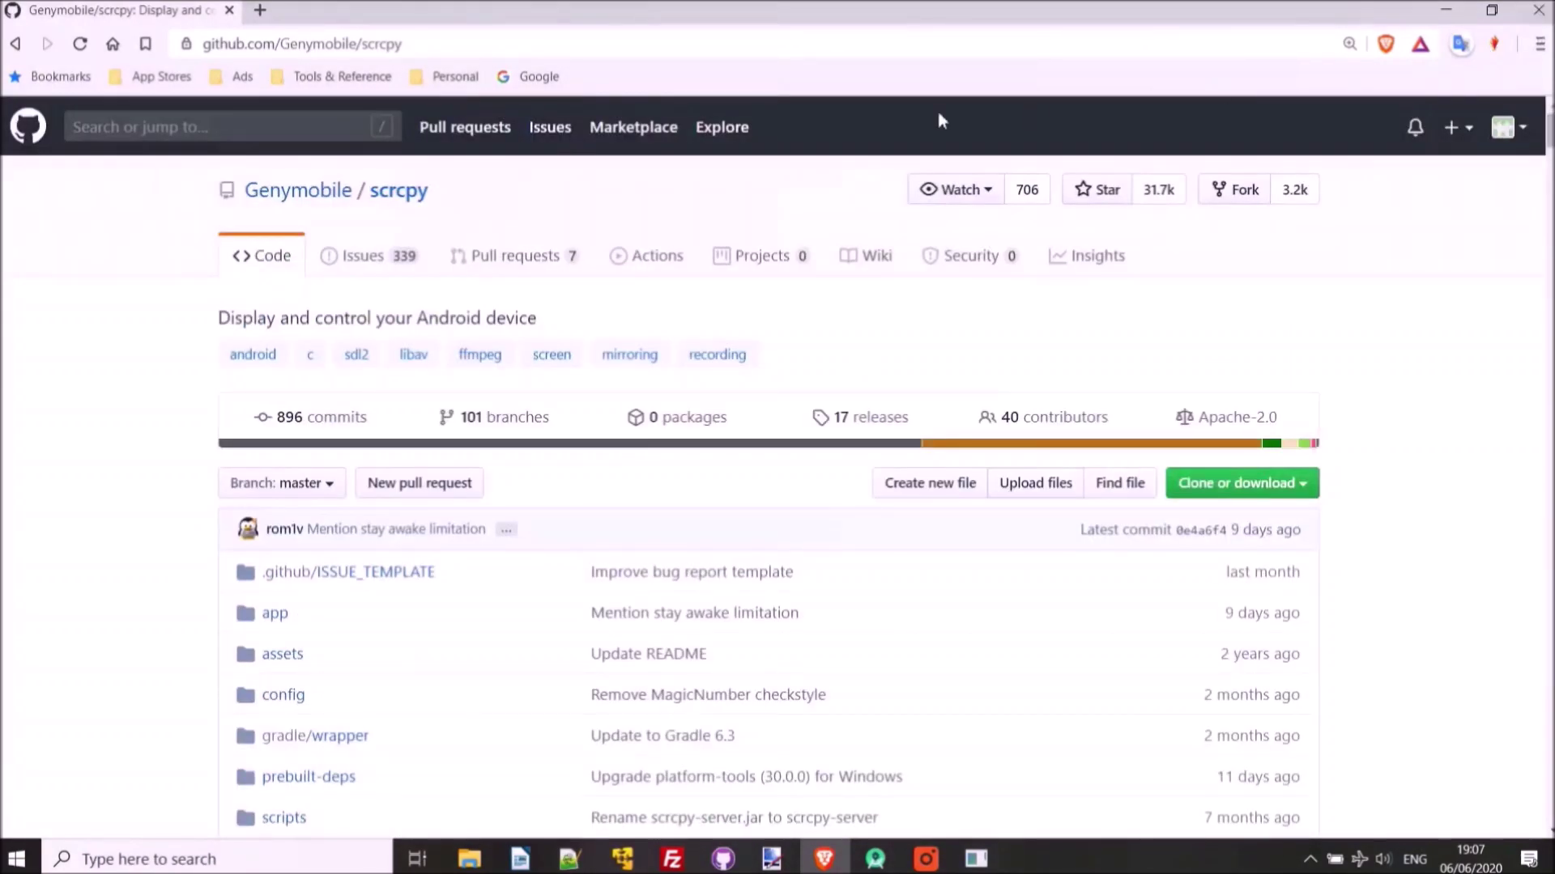